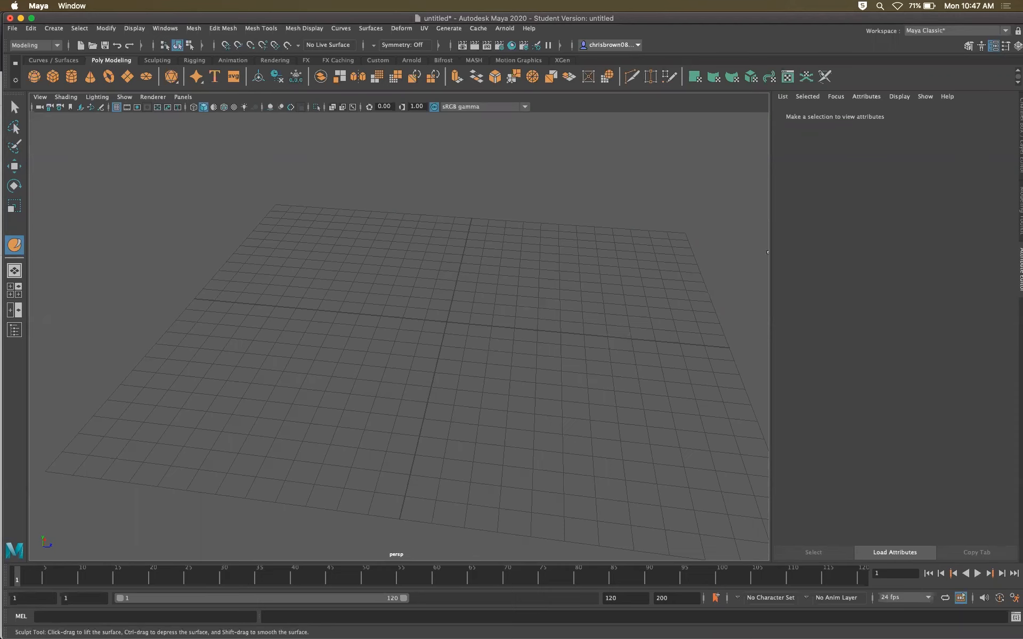
alt+drag(483, 370, 602, 346)
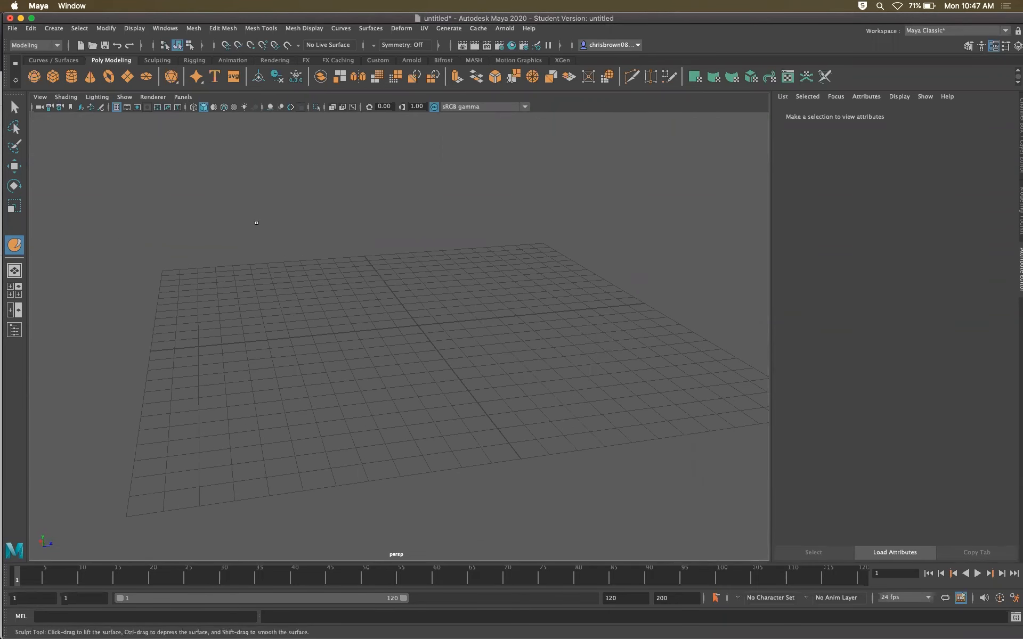
click(1000, 208)
drag(757, 20, 755, 19)
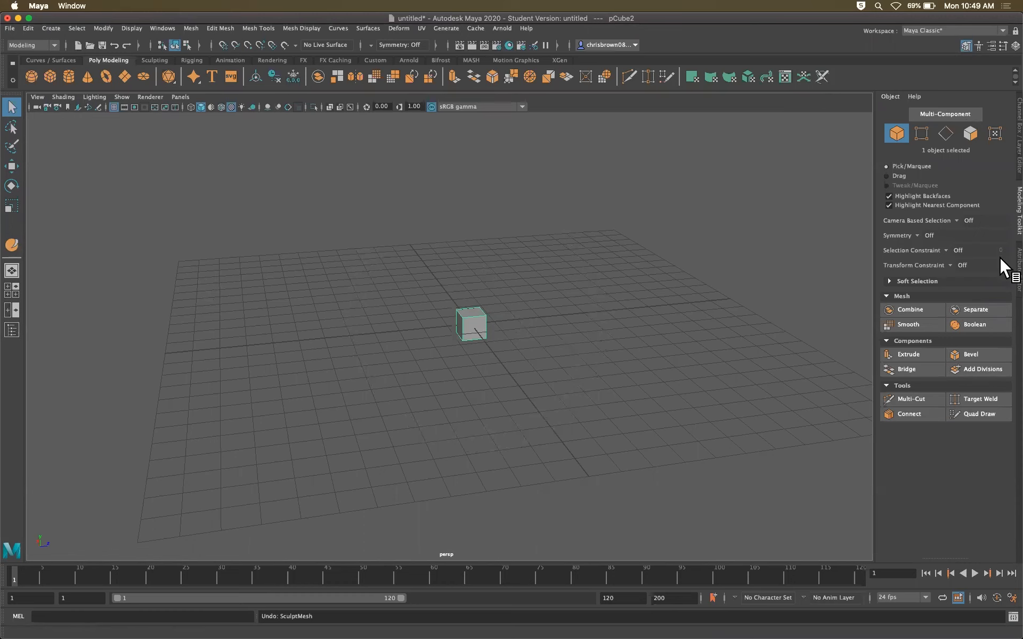
Set the polygon cube's width, height and depth to 10 in its creation attributes
click(1017, 269)
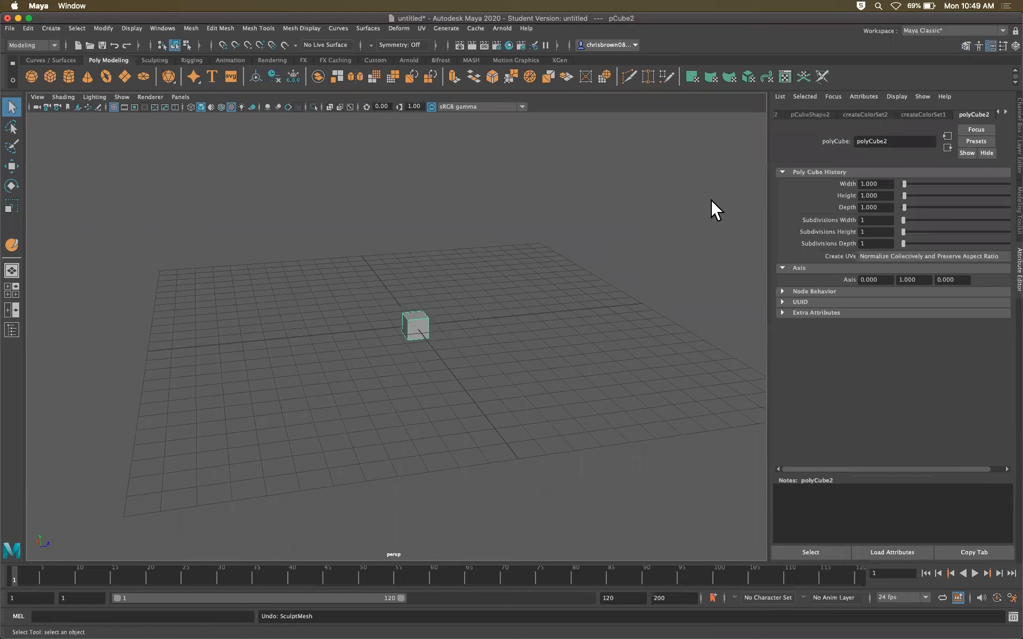
click(869, 183)
text(10)
key(Tab)
text(10)
key(Tab)
text(10)
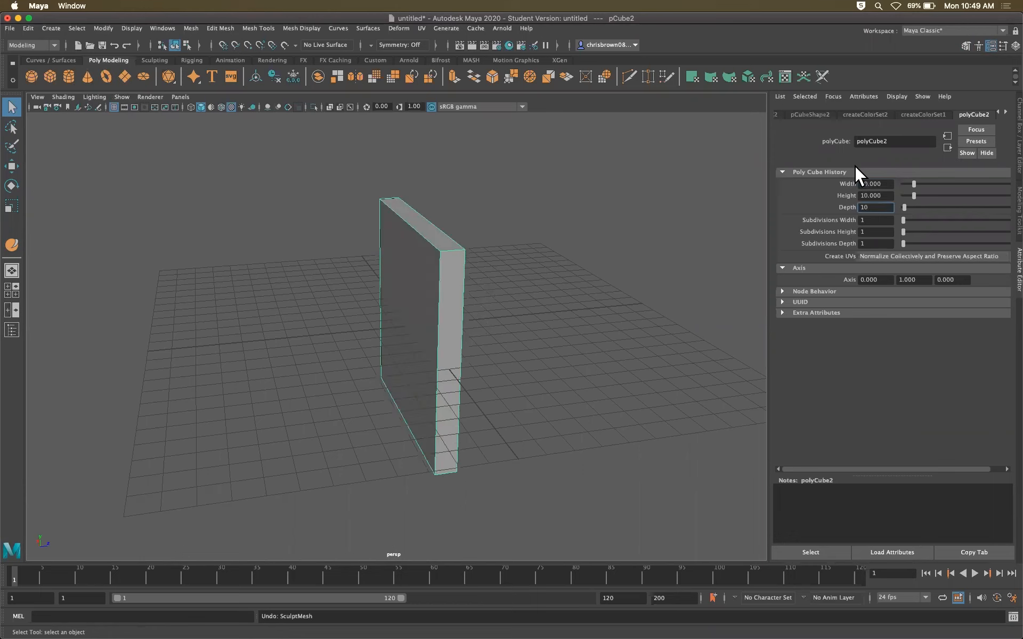
key(Tab)
Set the polygon cube's subdivisions to 10 in width, height and depth
text(10)
key(Tab)
text(10)
key(Tab)
text(10)
key(Return)
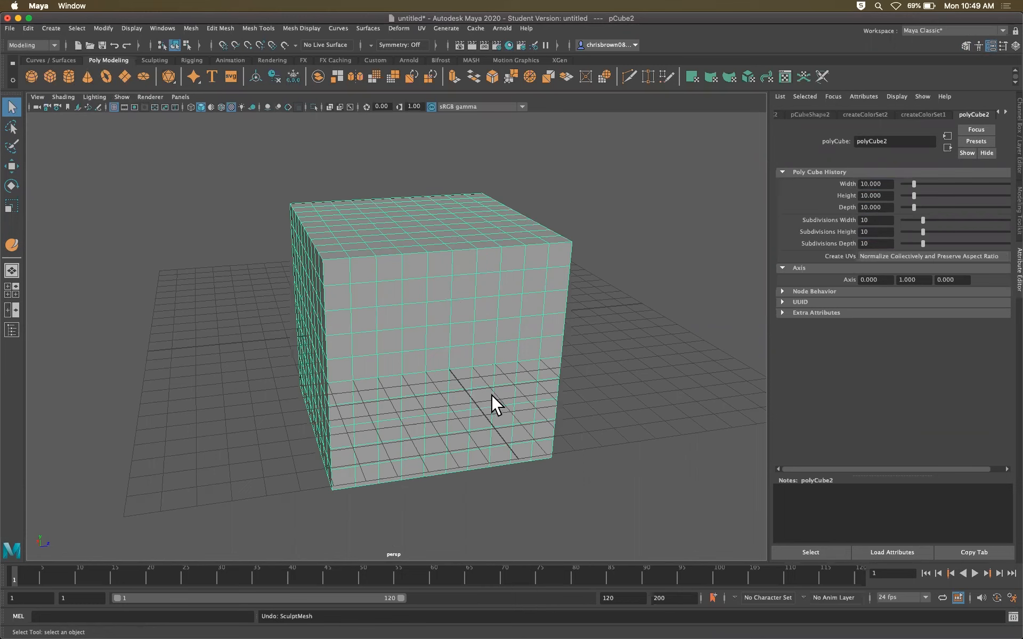
Preview the cube in smooth mesh display, with and without its cage, and examine its edges and corners up close
key(3)
key(2)
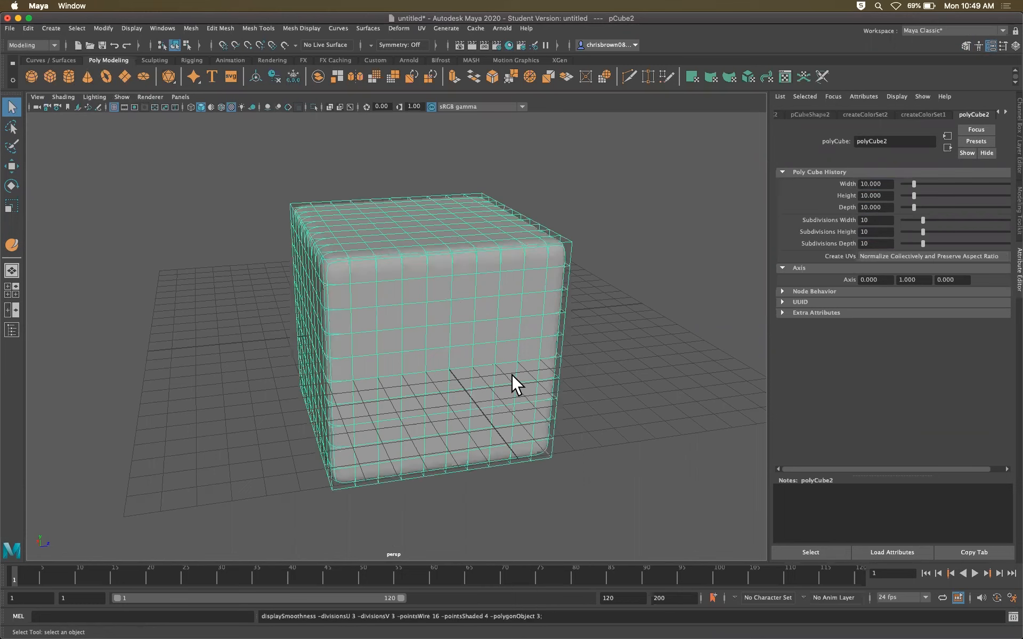
key(3)
click(656, 322)
click(534, 335)
click(635, 323)
alt+drag(505, 320, 550, 309)
alt+right_drag(550, 309, 638, 315)
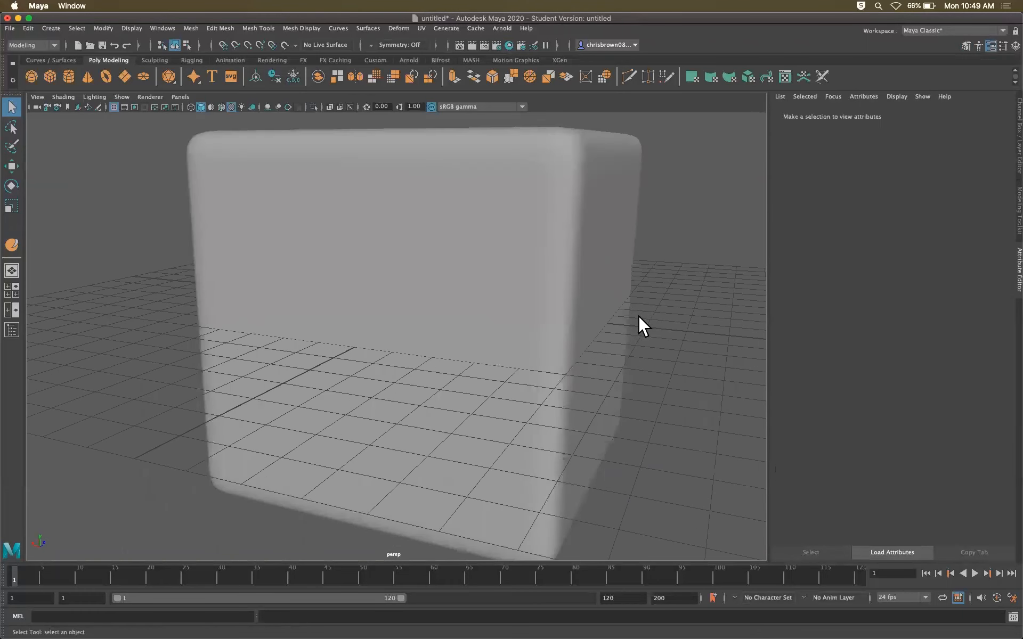
alt+drag(638, 315, 541, 333)
click(527, 291)
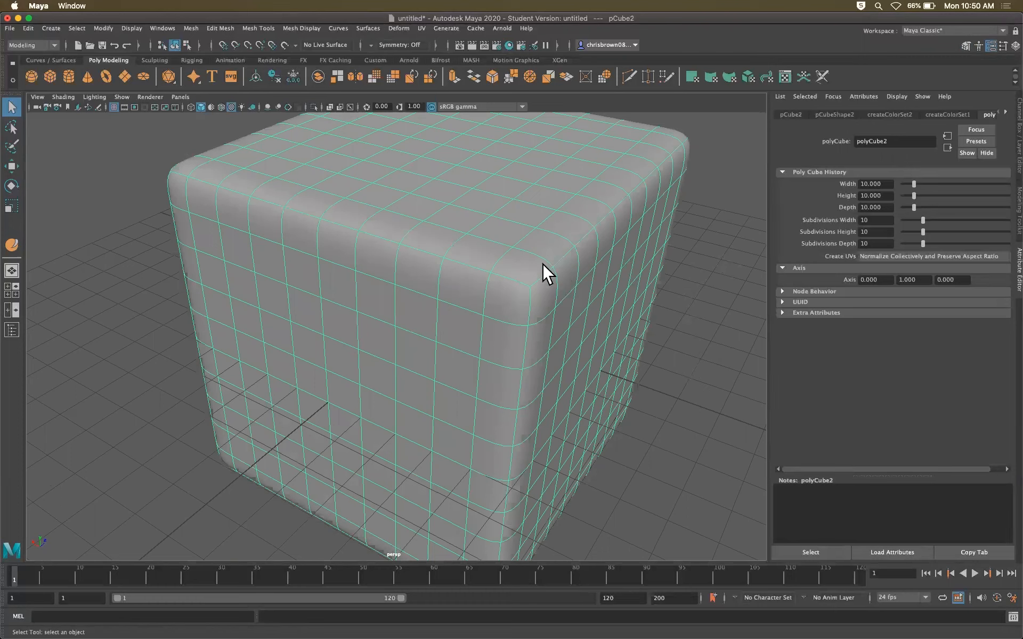
Delete the smoothed polygon cube from the scene
click(687, 430)
click(592, 372)
key(Delete)
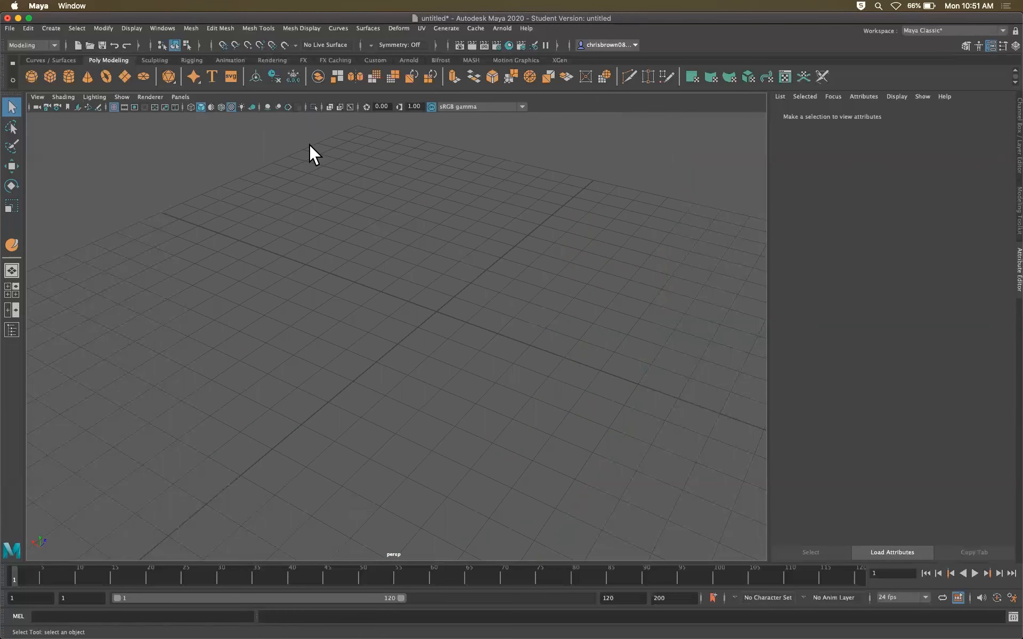
Create a NURBS cube at the grid's centre and scale it up uniformly to many times its size
alt+right_drag(467, 329, 364, 311)
alt+right_drag(450, 321, 318, 326)
alt+drag(318, 326, 447, 342)
click(62, 60)
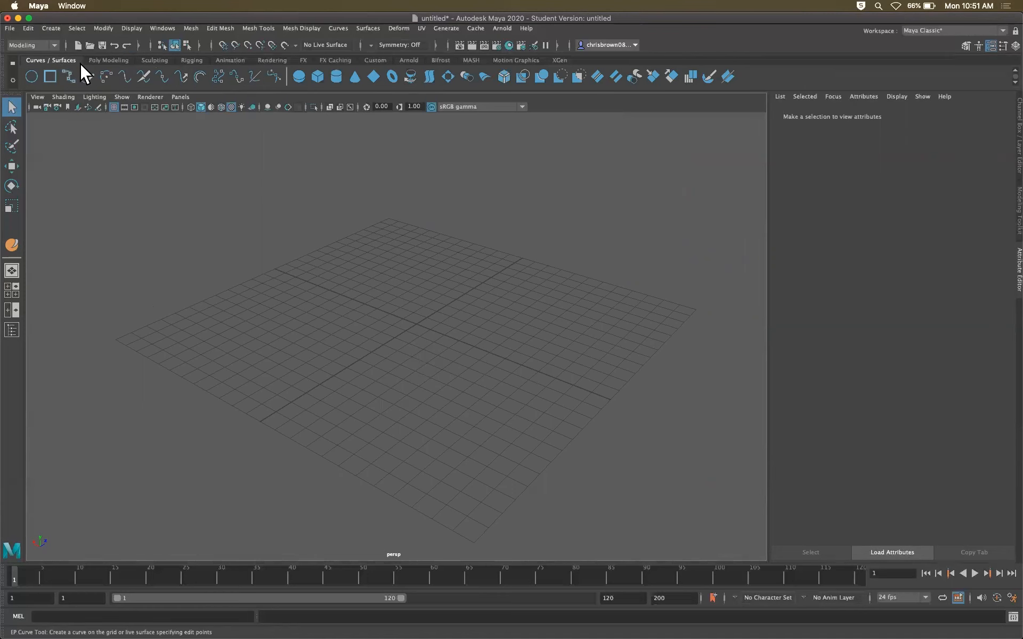
click(317, 75)
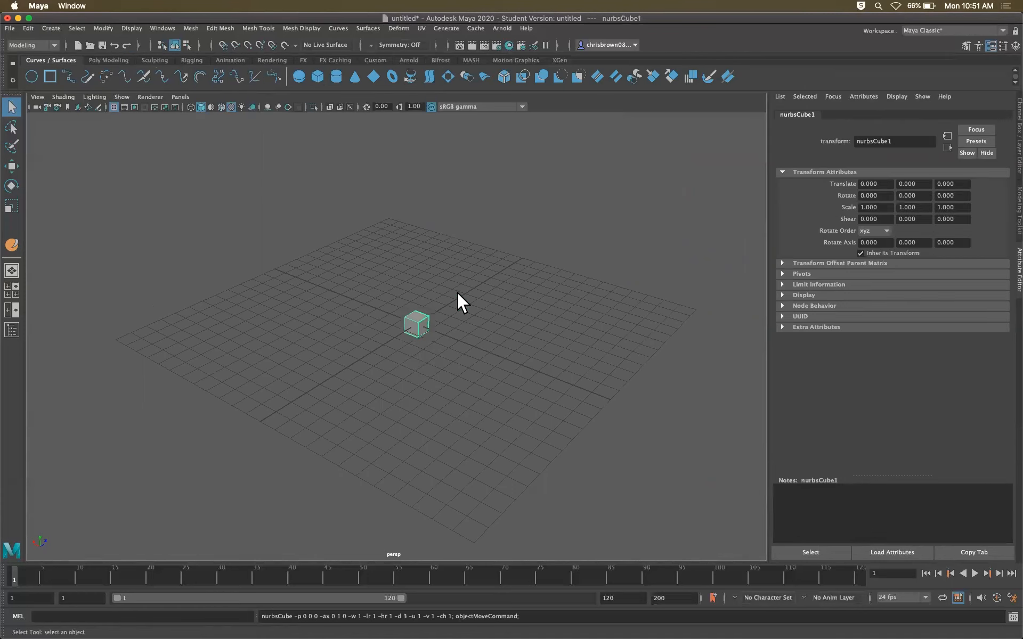
key(r)
drag(417, 324, 581, 323)
click(597, 213)
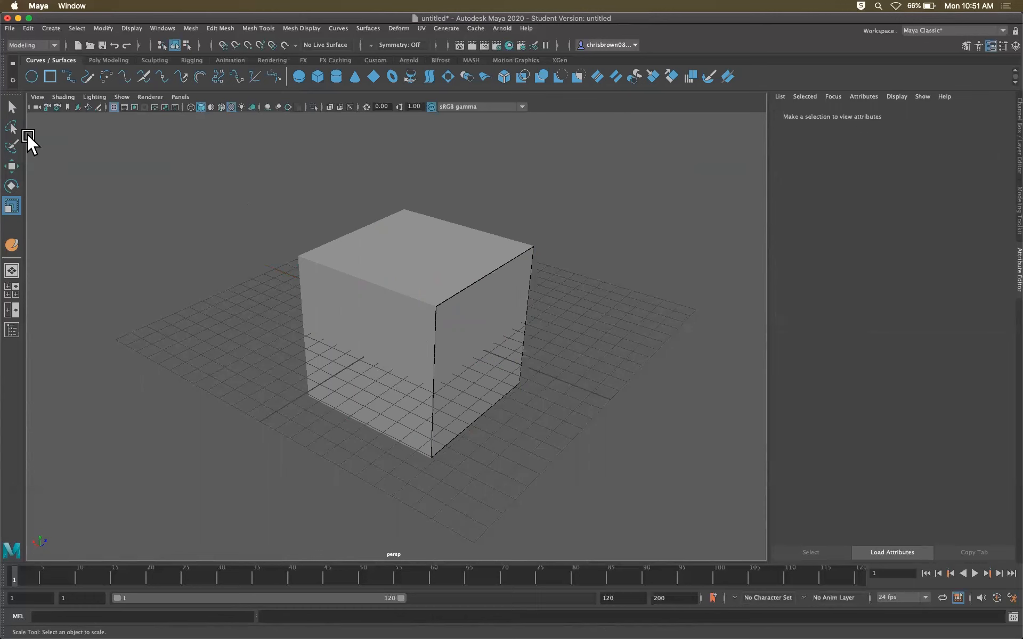
Select the NURBS cube's top surface, try the edge, vertex and face selection modes, and return to object selection
click(11, 107)
click(440, 273)
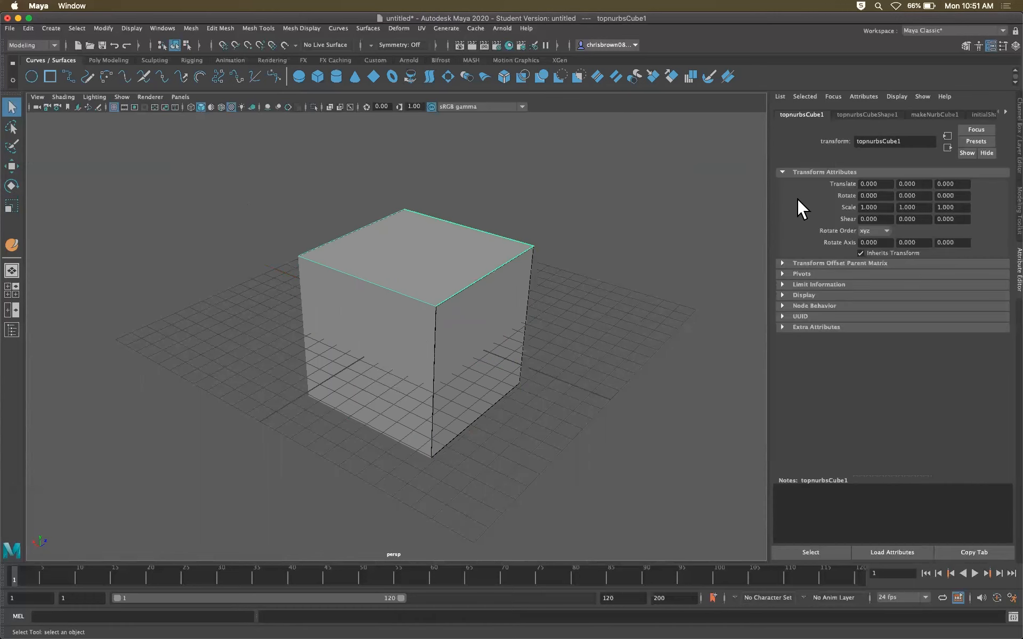
click(1019, 210)
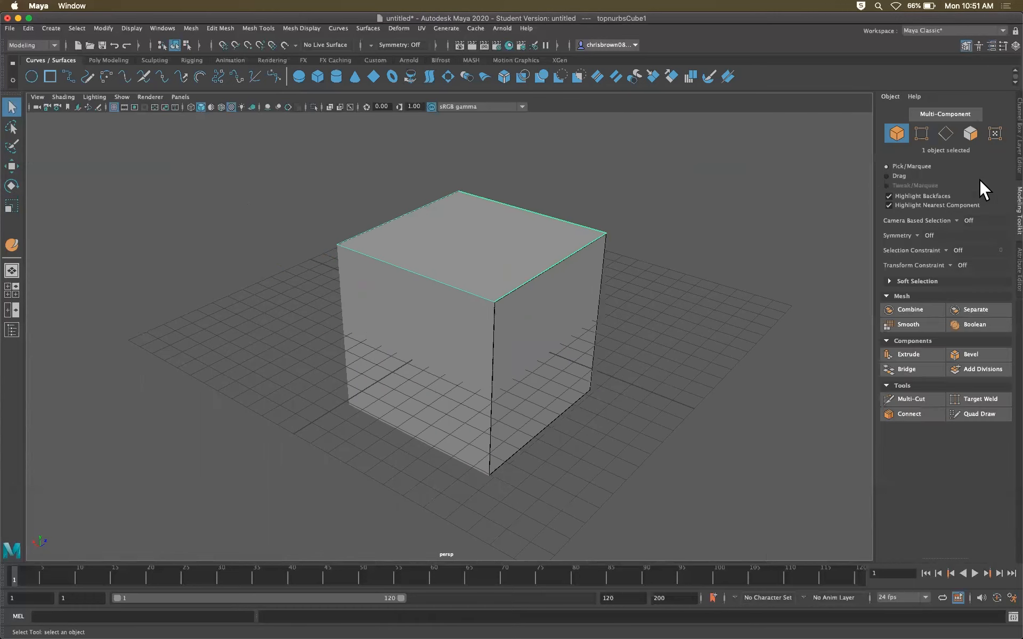
click(944, 133)
click(923, 131)
click(968, 132)
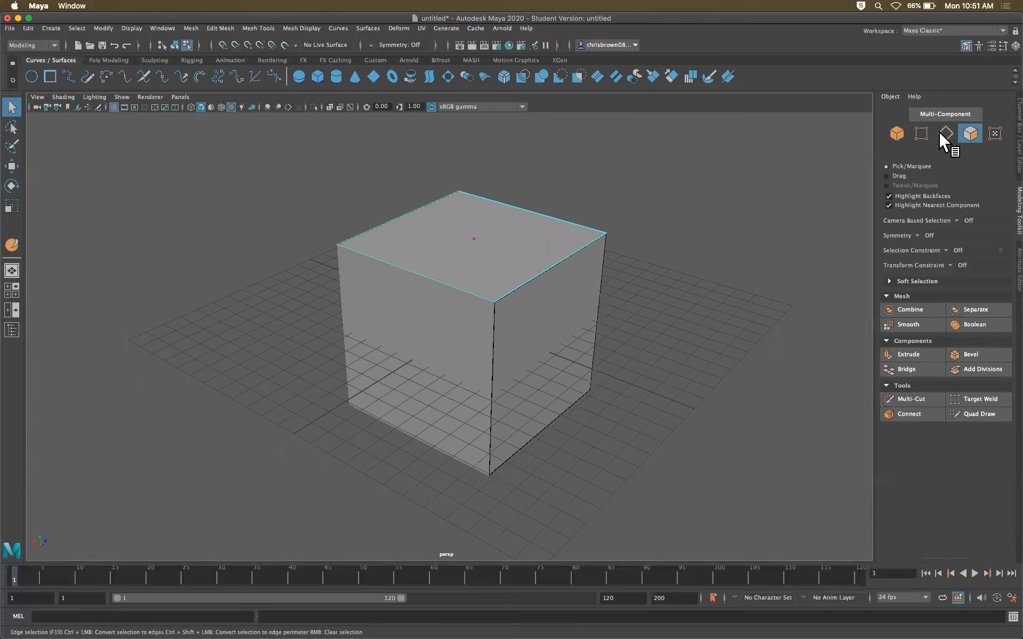
click(895, 132)
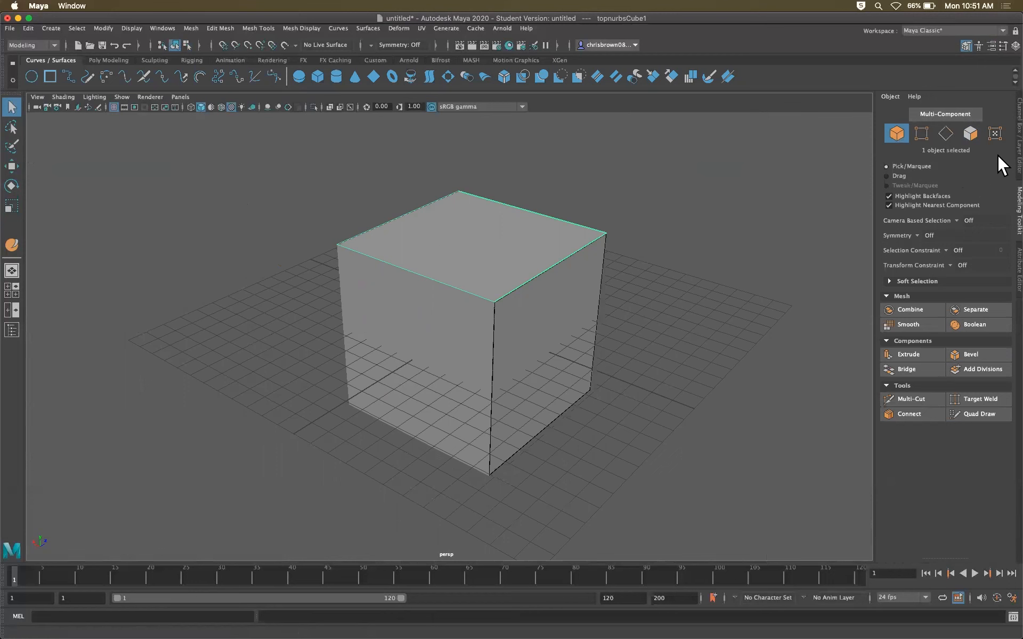
click(1018, 273)
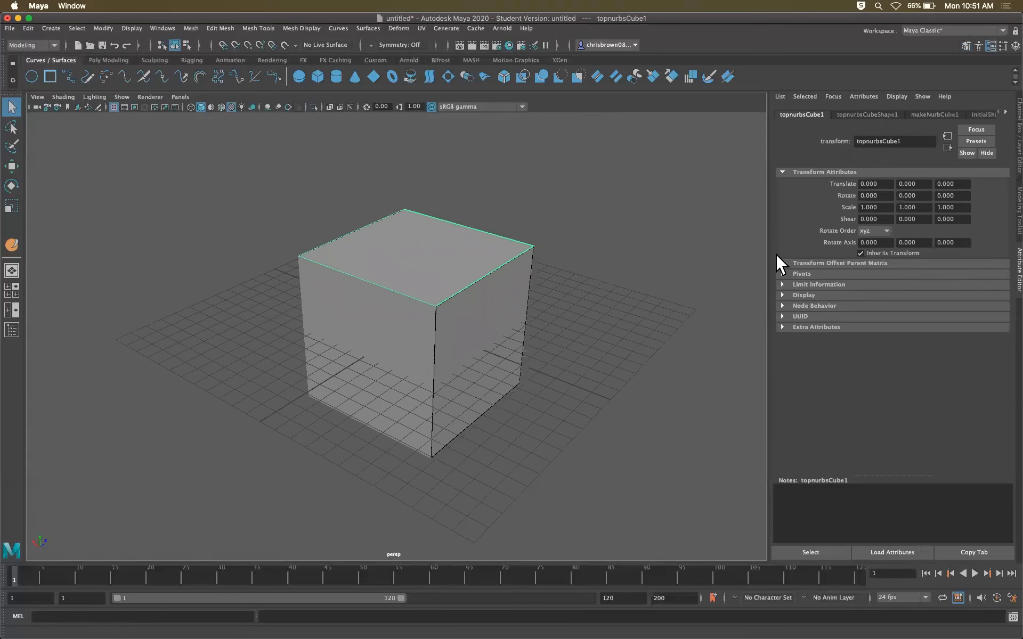
Display the top surface's control vertices and select three of the interior ones individually
right_click(415, 261)
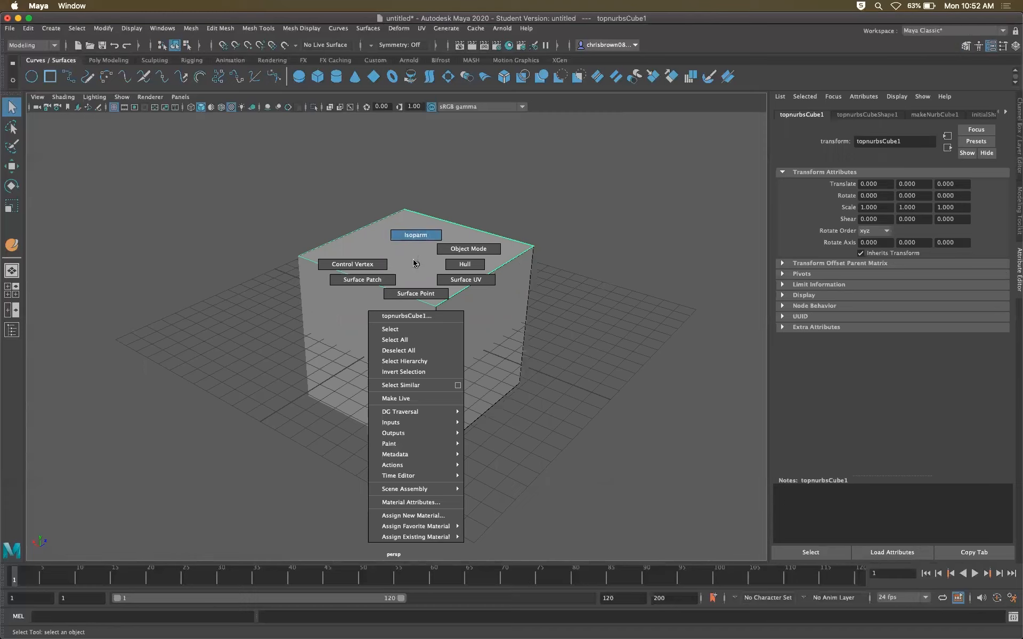
click(368, 264)
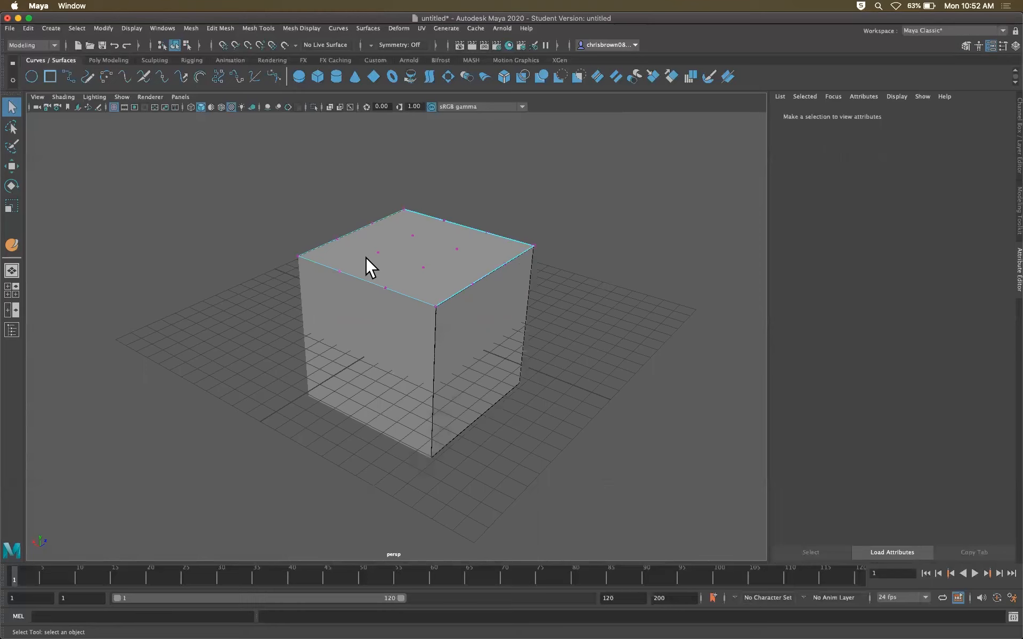
mouse_move(453, 262)
alt+mouse_down()
mouse_move(489, 272)
mouse_move(489, 256)
mouse_move(457, 256)
alt+mouse_up()
alt+right_drag(456, 256, 585, 264)
alt+drag(585, 265, 510, 317)
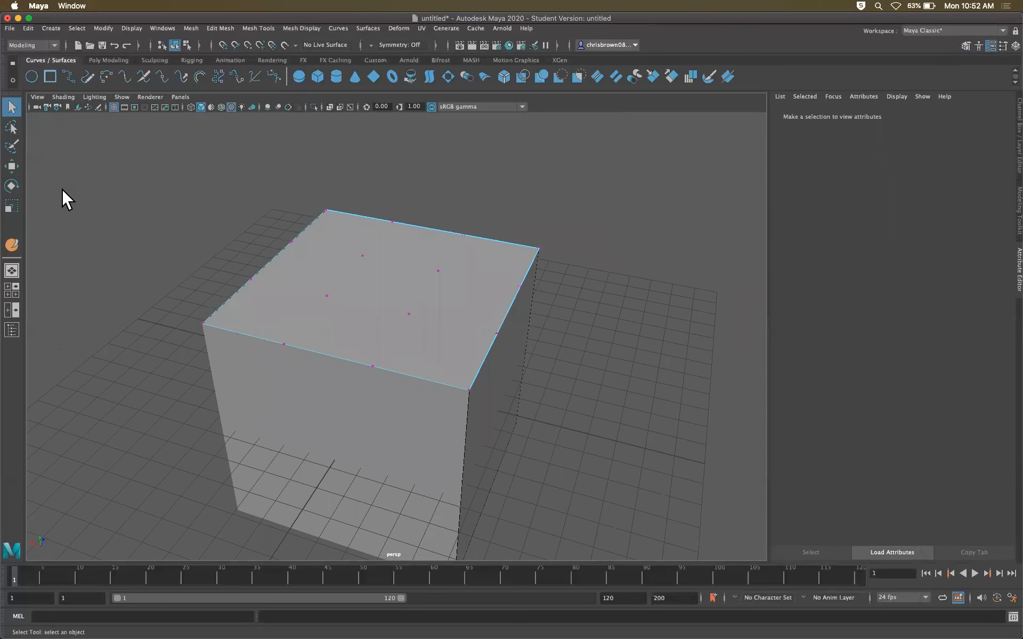
click(327, 297)
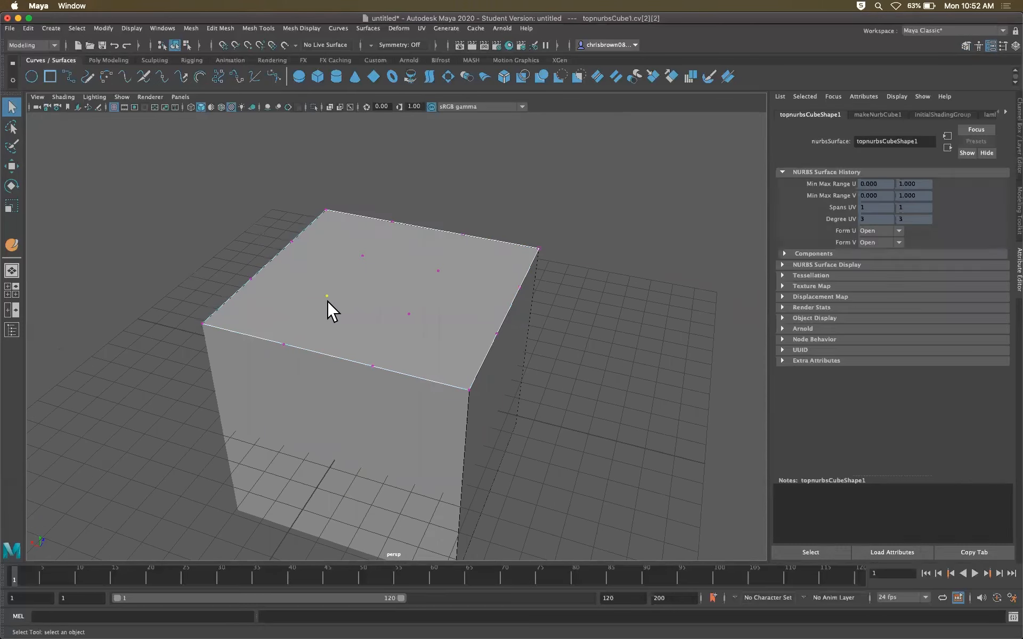
click(362, 256)
click(439, 270)
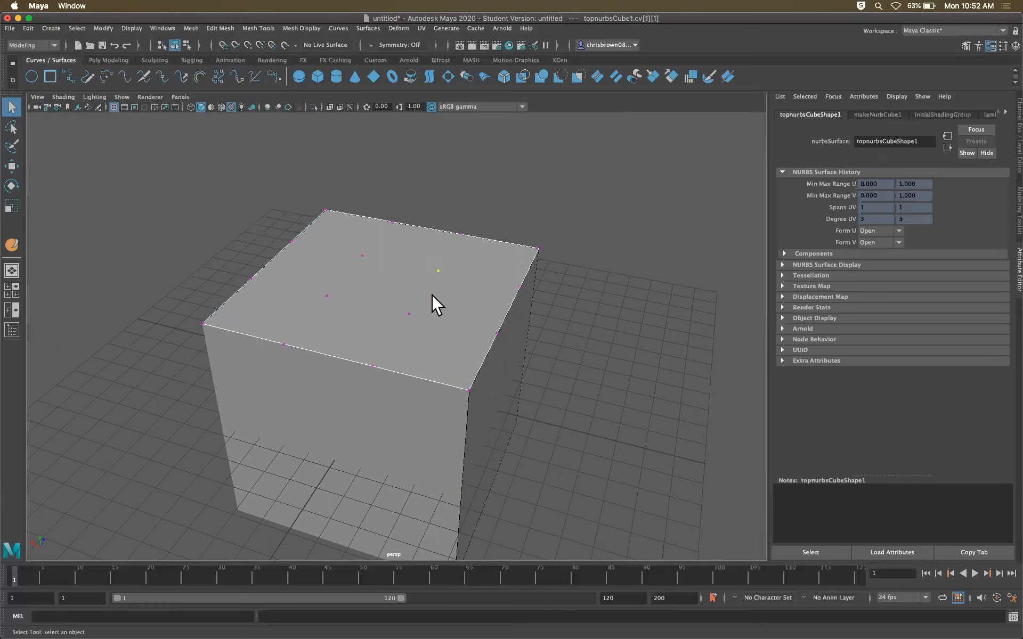
Switch the top surface to object mode, redisplay its control vertices, and return to object mode
key(F8)
click(380, 305)
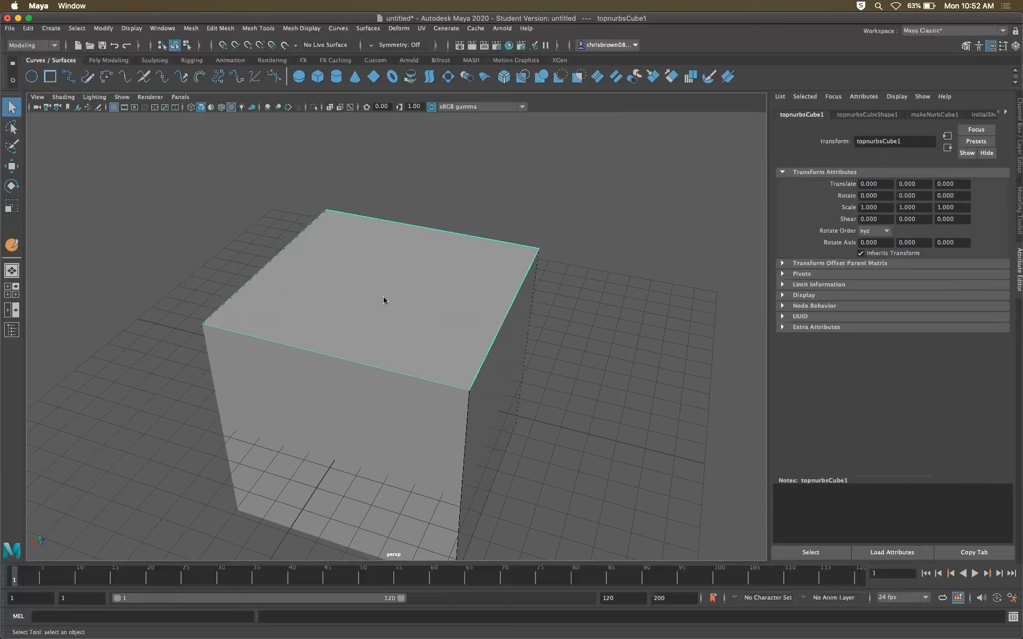
right_click(383, 297)
click(330, 301)
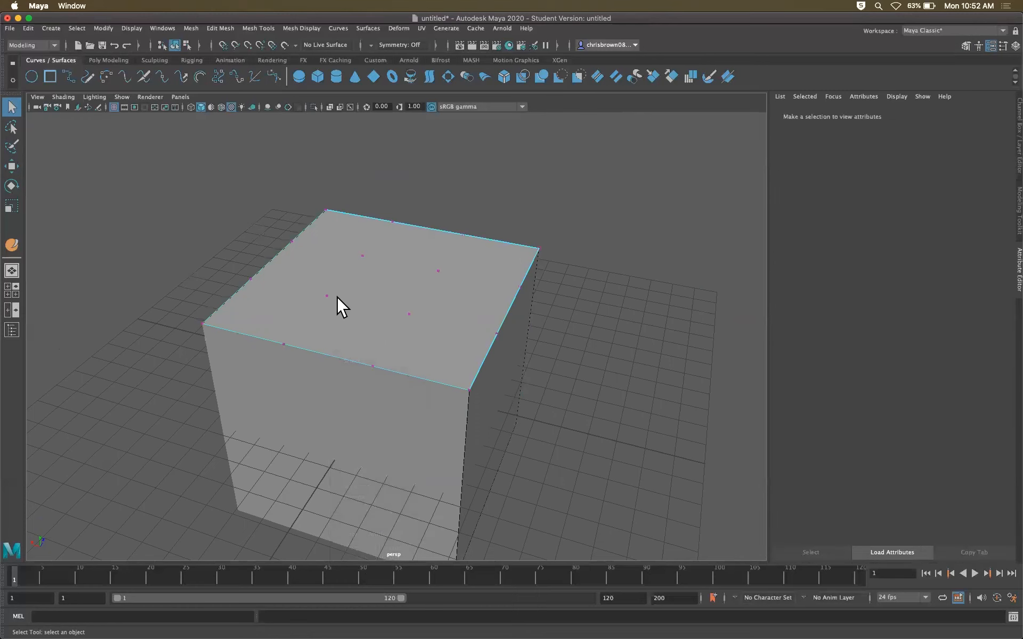
key(F8)
Select one interior control vertex of the NURBS cube's top surface and move it upward to bulge the surface
right_drag(368, 292, 323, 293)
click(326, 295)
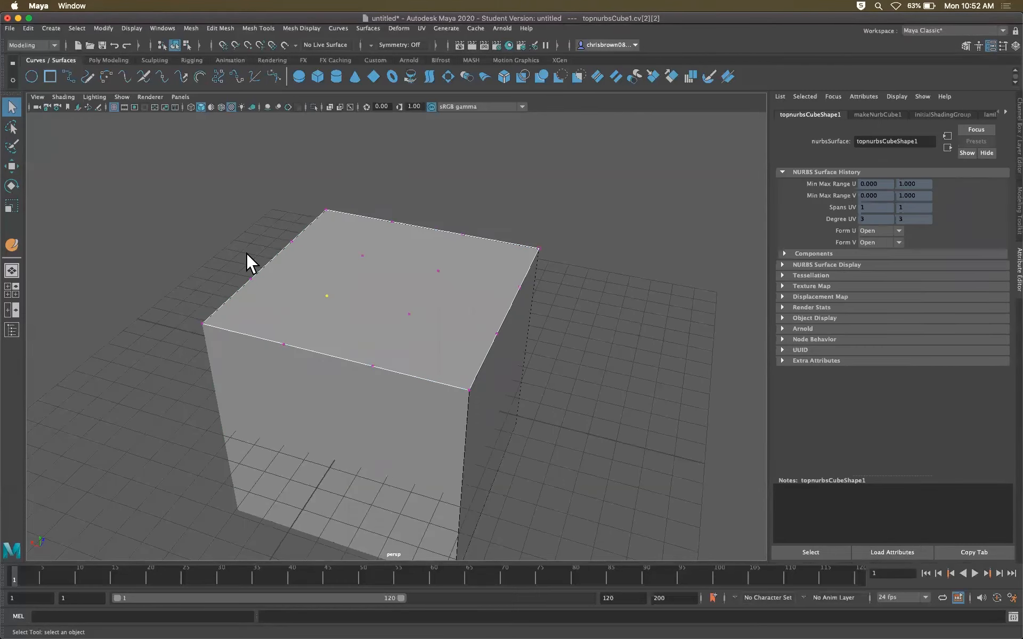
click(12, 166)
middle_drag(327, 239, 423, 261)
alt+drag(433, 282, 386, 292)
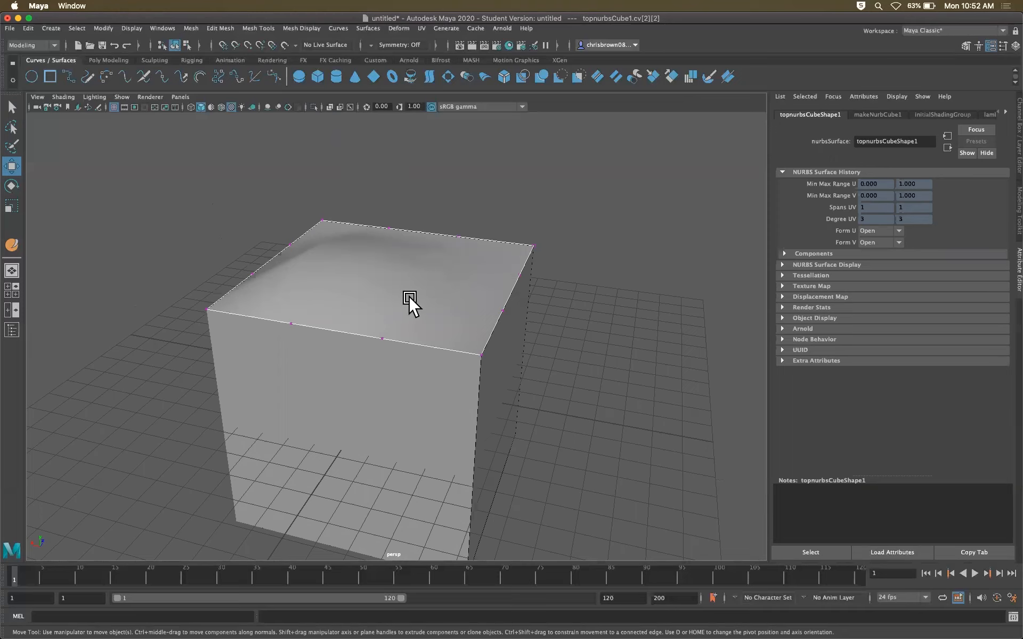
right_drag(415, 293, 411, 296)
click(12, 107)
Delete all the separate surfaces of the NURBS cube one after another, leaving the scene empty
click(437, 277)
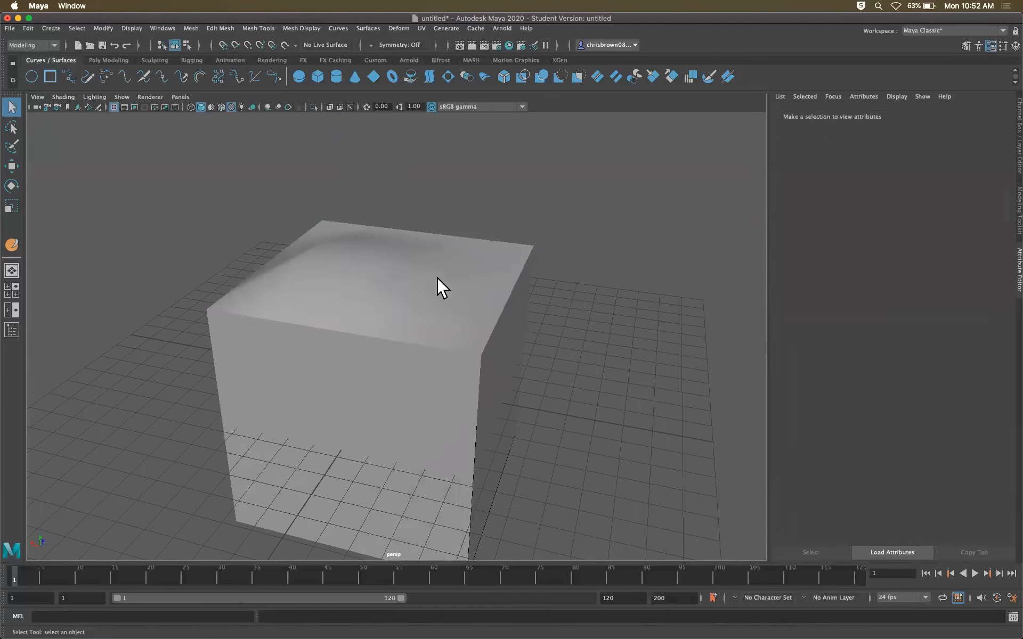
click(494, 347)
key(Delete)
right_drag(411, 327, 478, 314)
click(478, 316)
key(Delete)
click(469, 395)
key(Delete)
click(457, 472)
key(Delete)
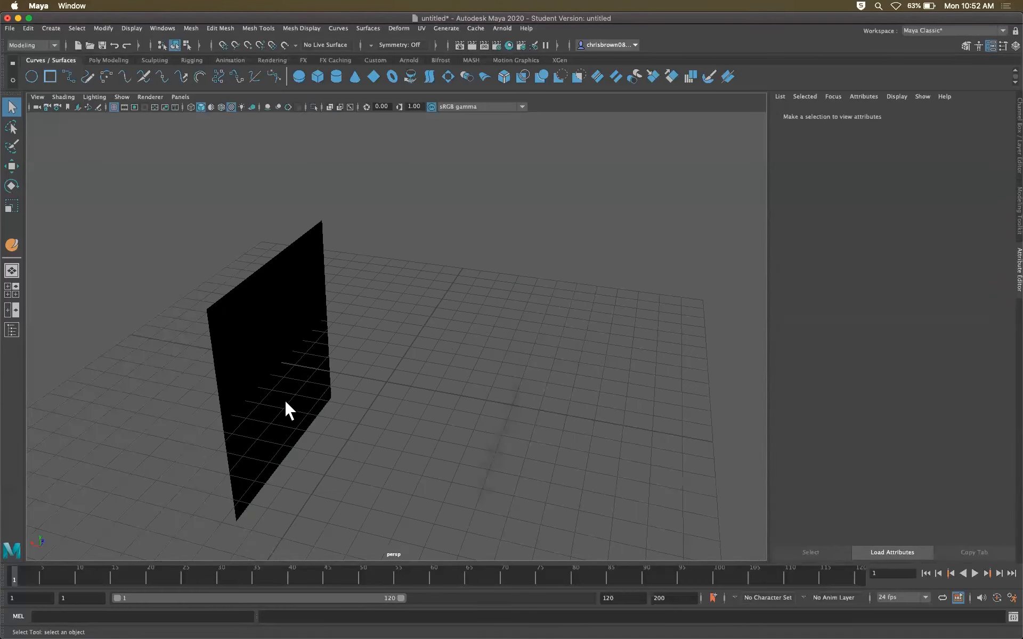
click(285, 402)
key(Delete)
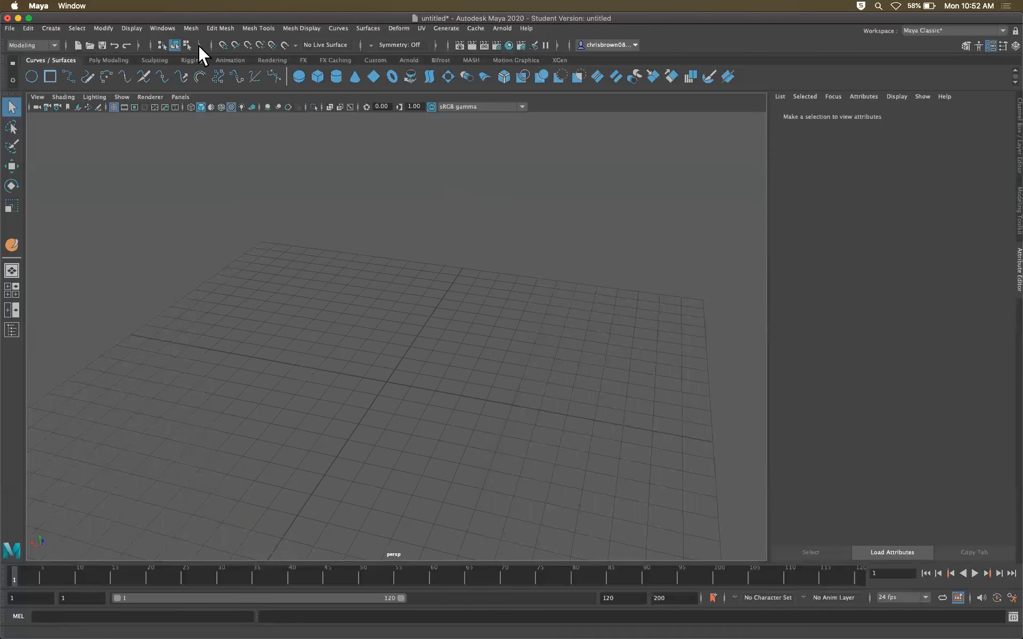
Create a NURBS sphere at the grid's centre and move it about 2.4 cm along the X axis
click(299, 79)
alt+right_drag(378, 371, 460, 427)
alt+middle_drag(460, 427, 451, 313)
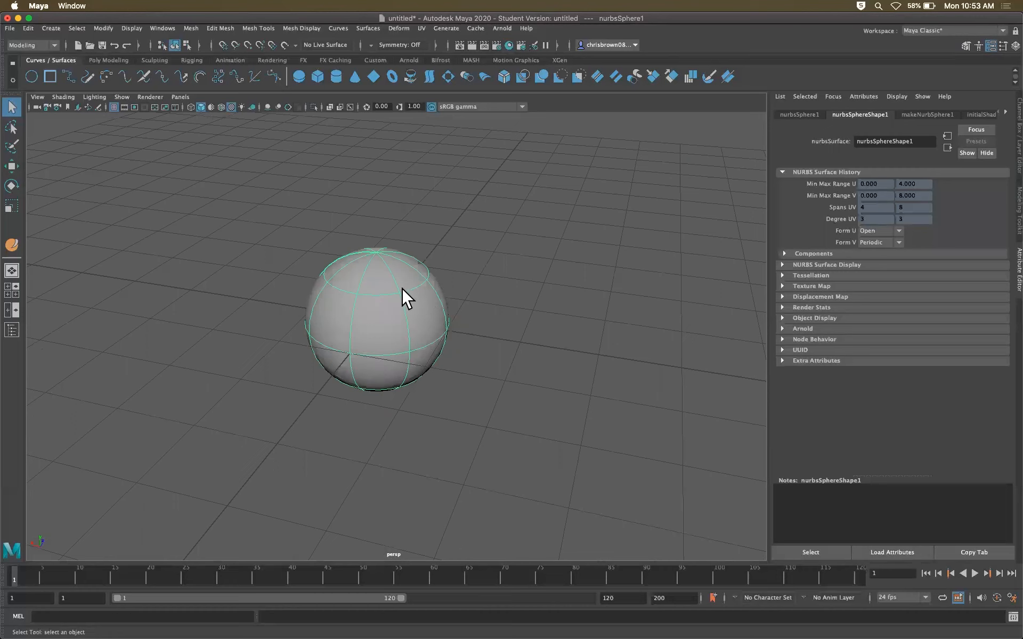
click(11, 165)
drag(357, 311, 198, 304)
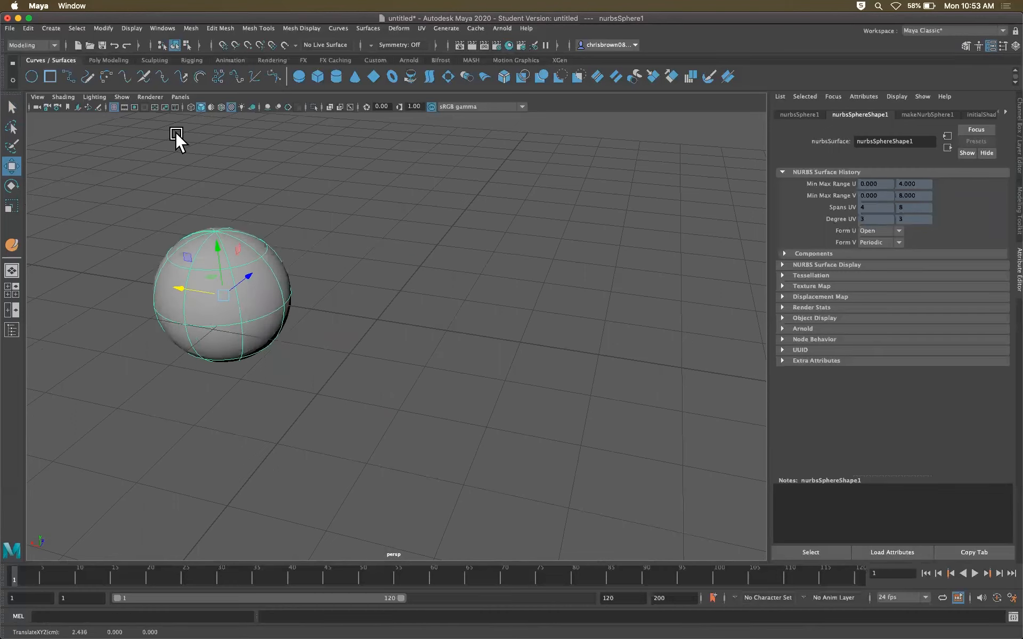
Create a polygon sphere and move it about -2.4 cm along the X axis, away from the NURBS sphere
click(108, 60)
click(31, 76)
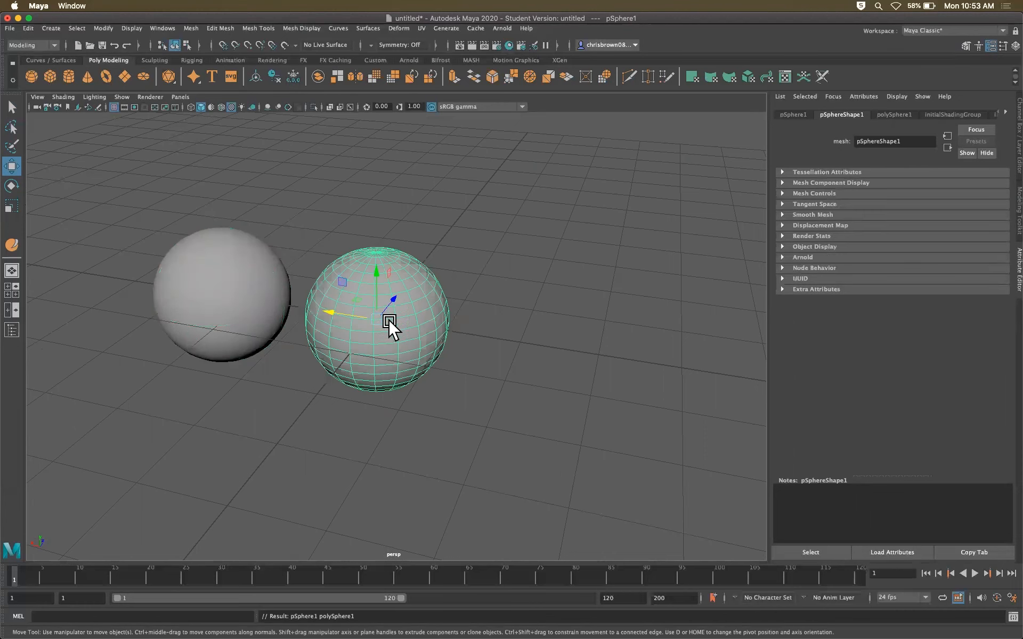
drag(352, 314, 520, 337)
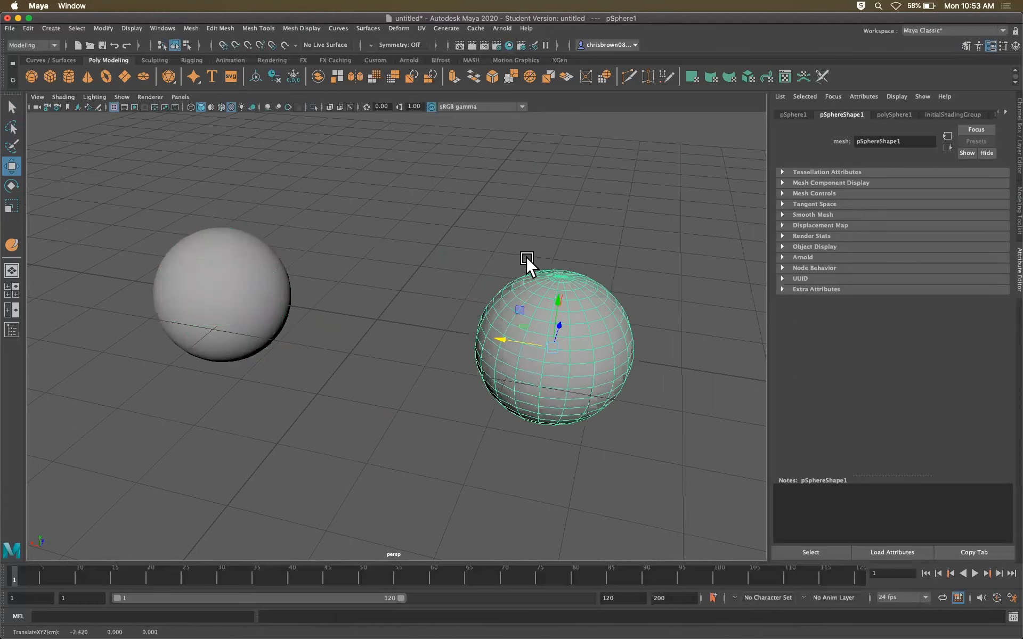
Examine the polygon sphere's outline and faces up close, both deselected and with its wireframe highlighted
alt+right_drag(526, 324, 863, 355)
alt+middle_drag(662, 323, 495, 358)
click(413, 246)
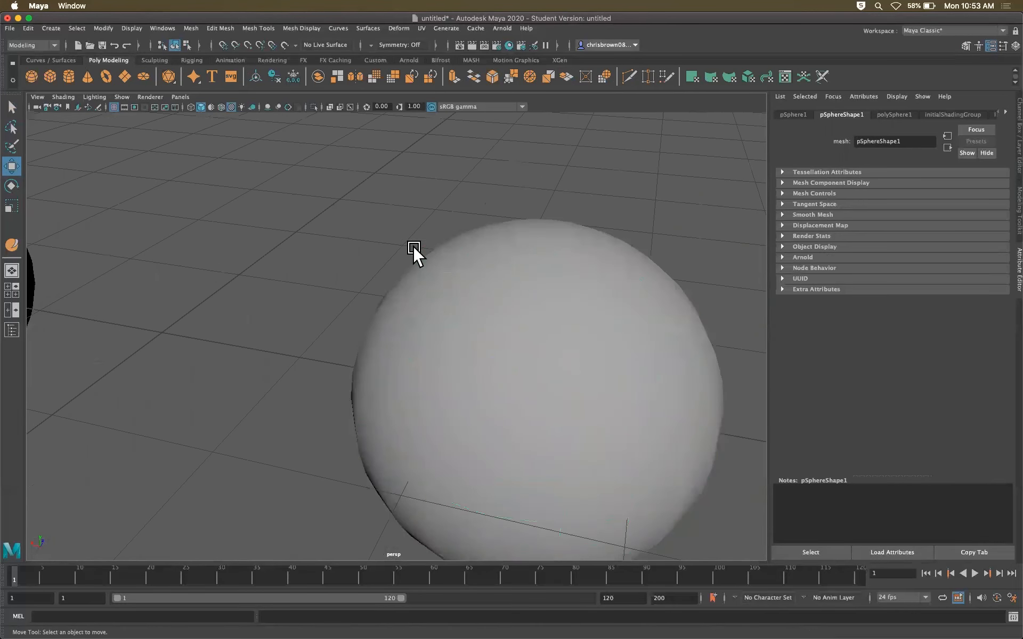
click(494, 299)
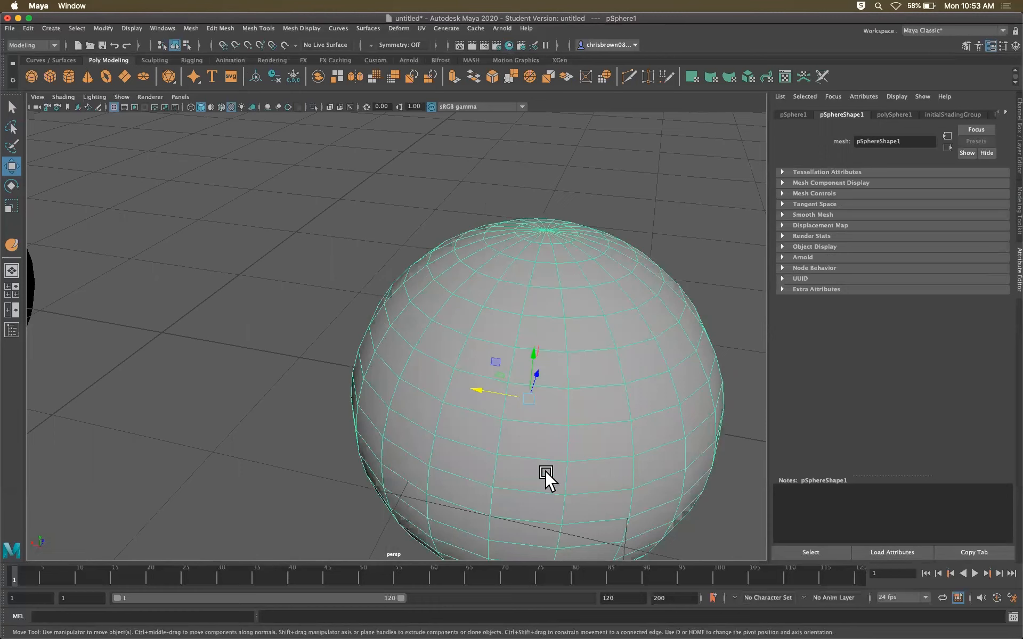
Pull a single vertex on the upper part of the polygon sphere upward into a sharp spike
right_drag(531, 350, 522, 311)
right_drag(522, 310, 543, 289)
right_drag(552, 335, 510, 324)
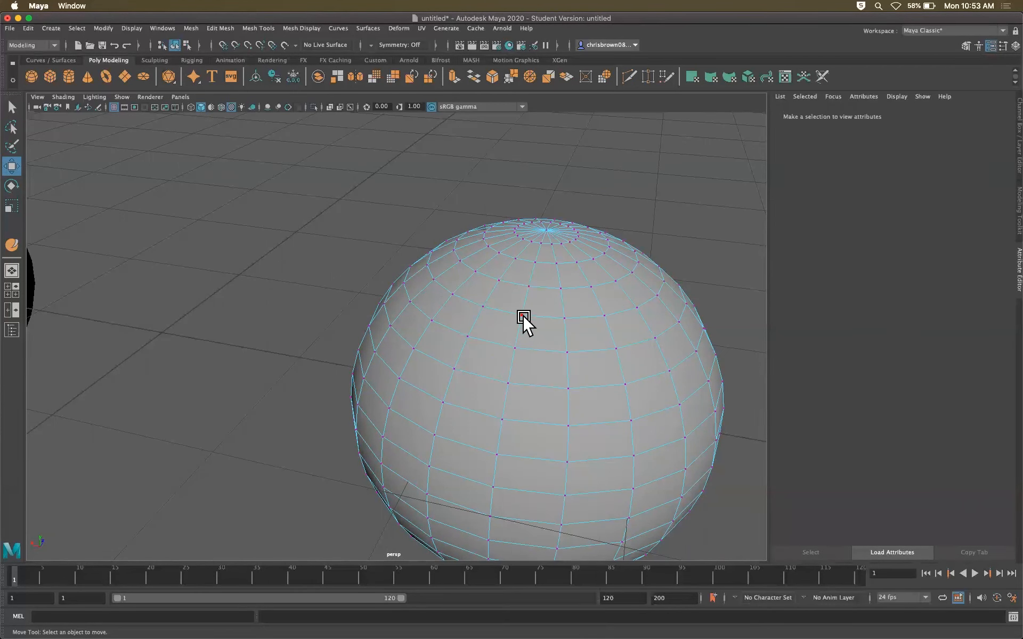
click(522, 317)
drag(523, 315, 613, 207)
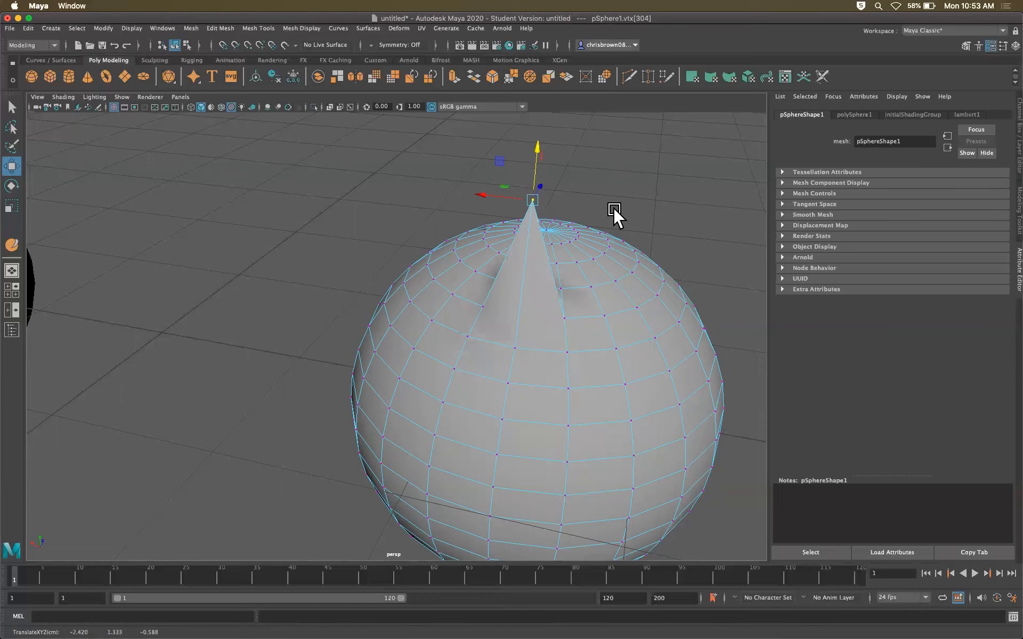
Preview the spiked polygon sphere smoothed, restore its unsmoothed display, and undo the vertex move
alt+drag(615, 289, 575, 288)
key(3)
key(1)
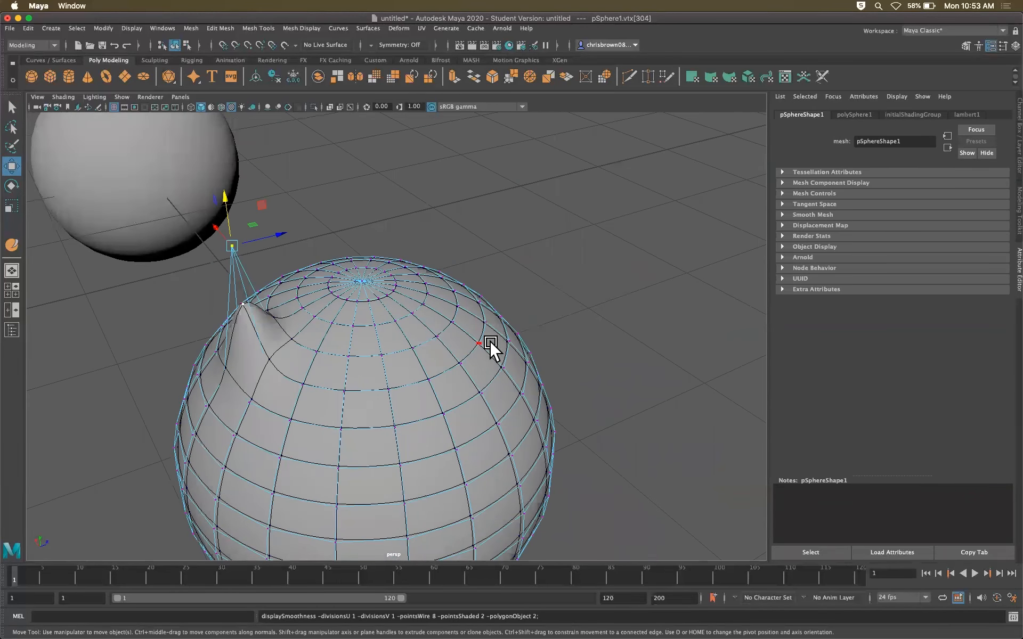
key(ctrl+z)
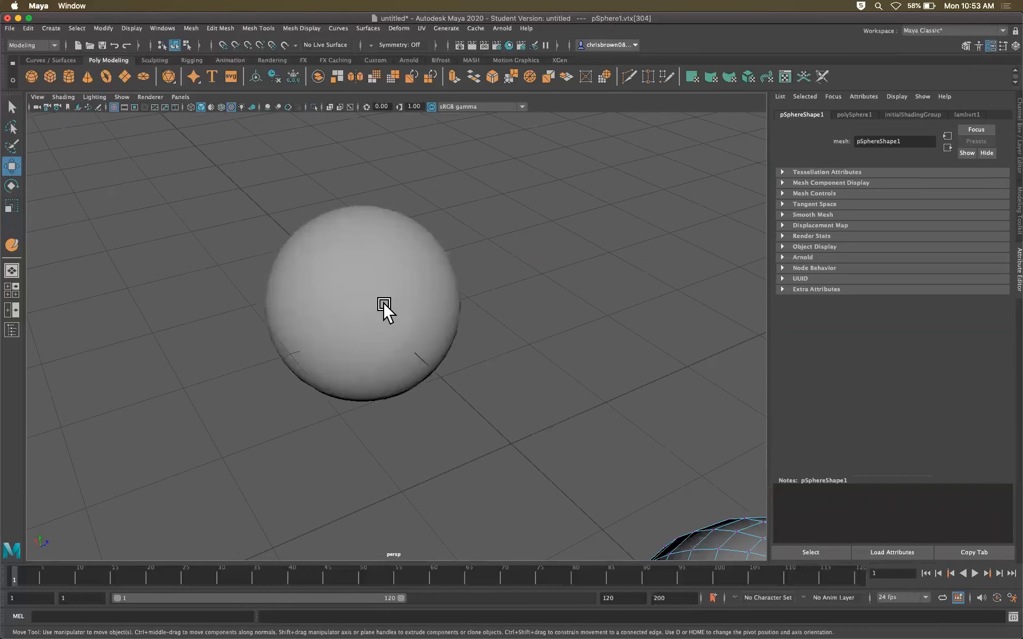
Pull one control vertex of the NURBS sphere outward and upward so its surface bulges toward that point
click(387, 312)
right_drag(449, 358, 401, 357)
alt+drag(490, 325, 471, 257)
click(239, 262)
drag(239, 263, 57, 139)
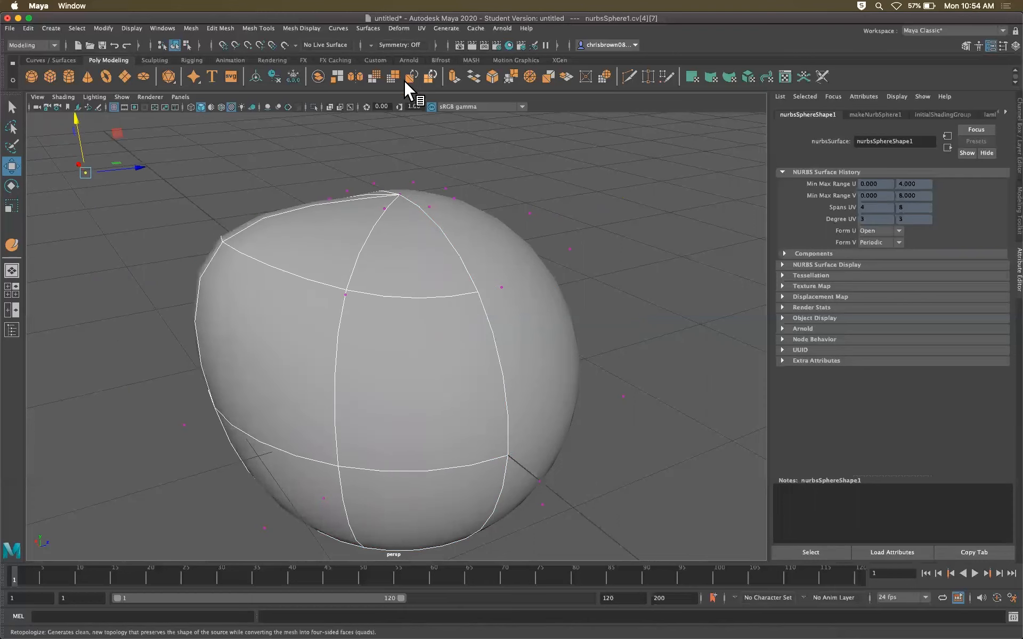
Inspect the deformed NURBS sphere's isoparms by picking along one, and display the sphere's hull
key(q)
click(446, 324)
right_drag(434, 324, 431, 274)
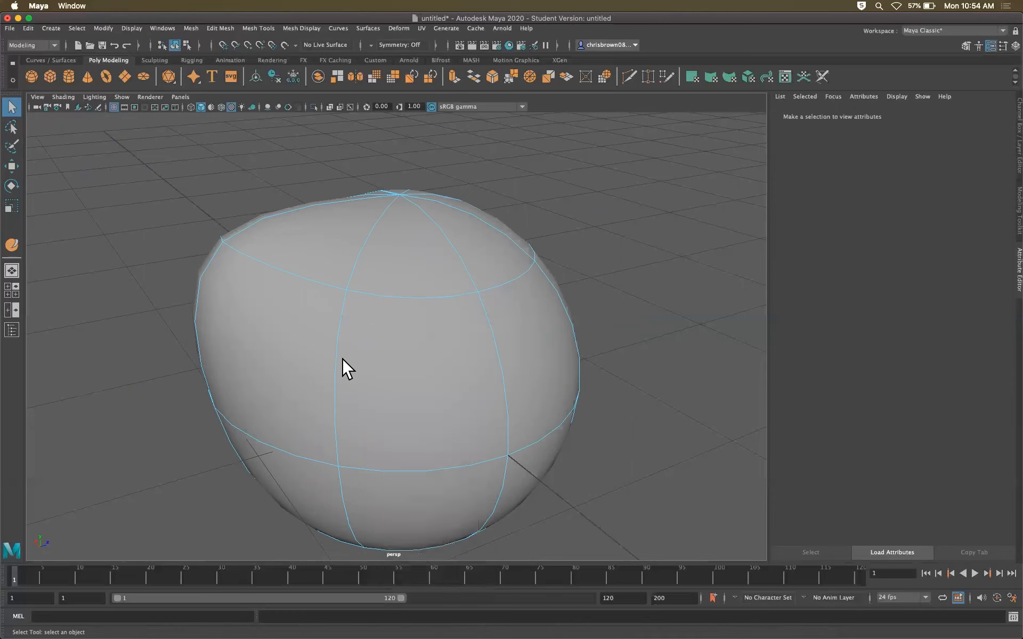
drag(331, 362, 447, 343)
click(519, 345)
right_drag(379, 299, 421, 300)
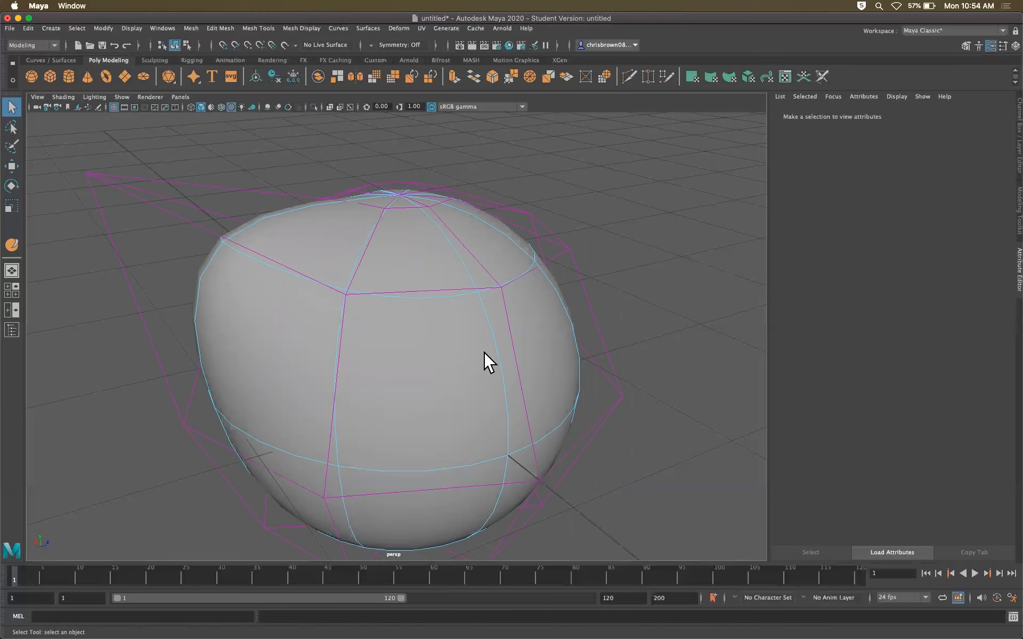
Show the NURBS sphere's surface patches and select first the front patch, then all patches, and deselect them
right_drag(467, 342, 384, 367)
click(427, 387)
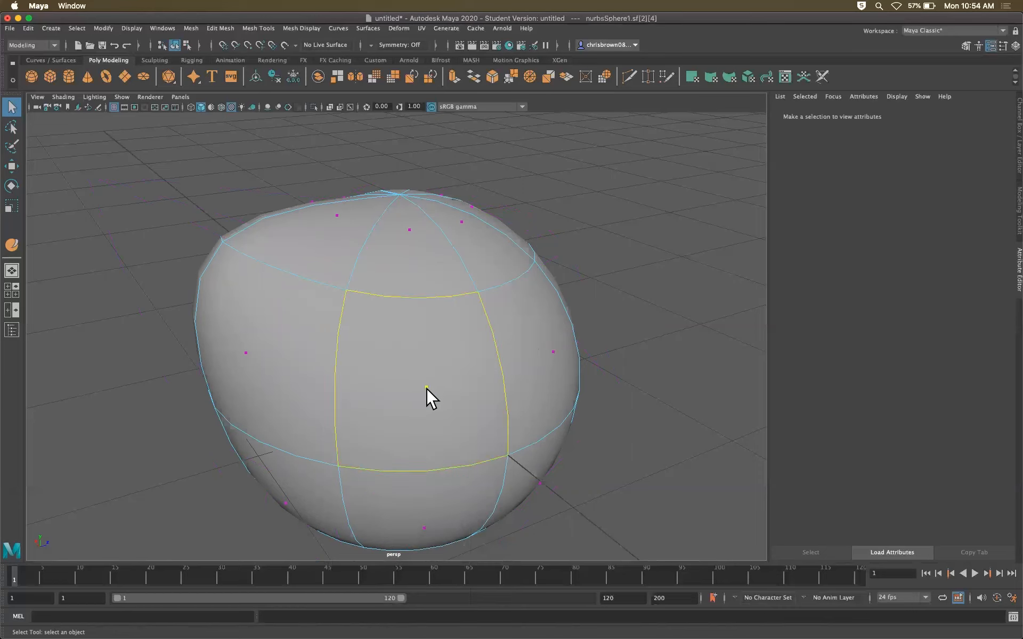
click(460, 354)
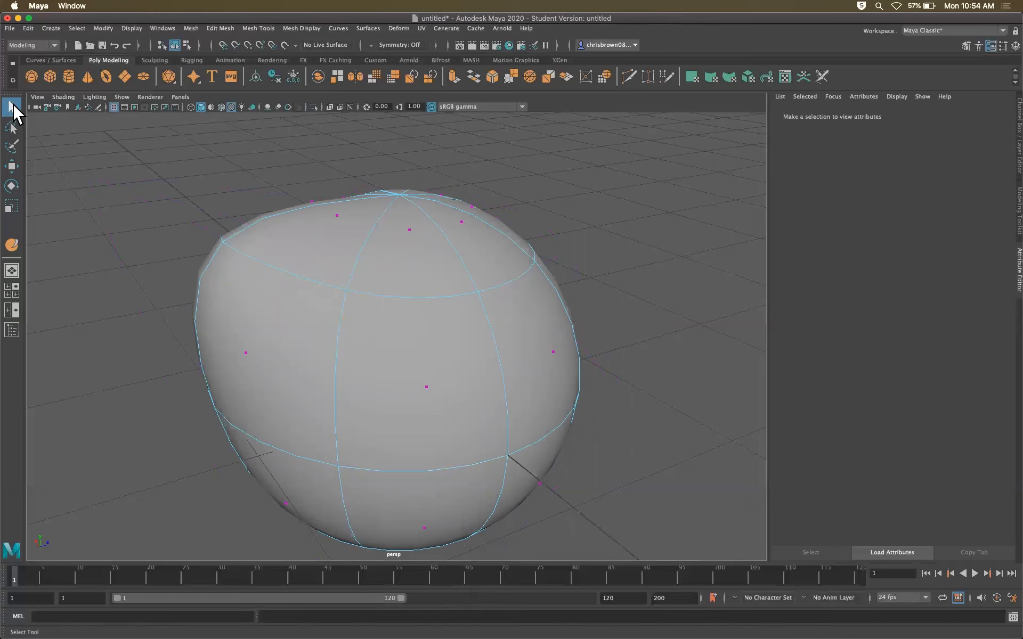
drag(109, 163, 651, 552)
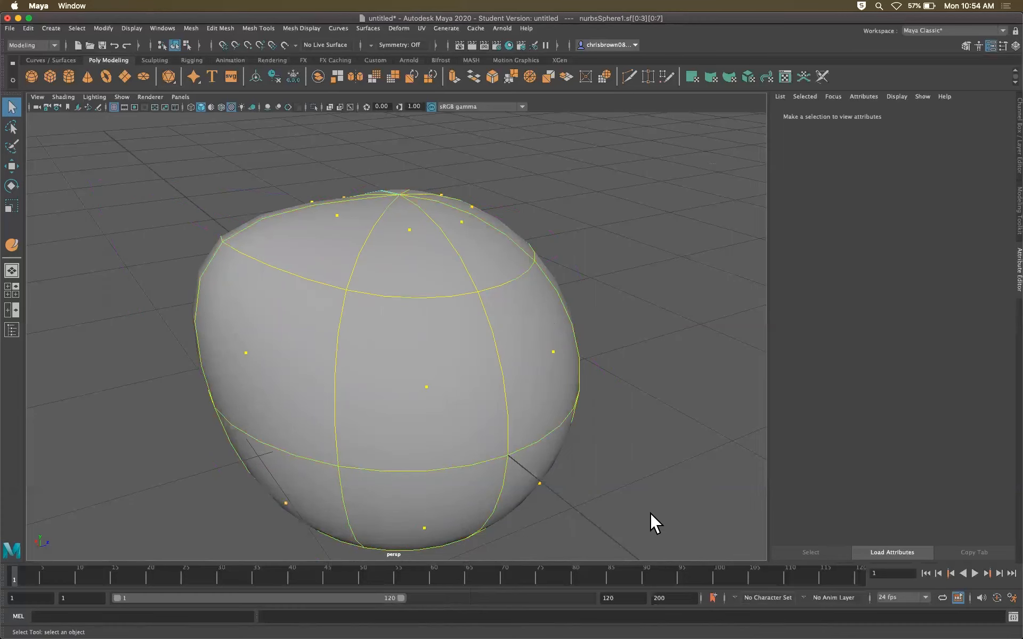
click(633, 444)
Return the NURBS sphere to object mode and delete it whole
right_drag(465, 293, 510, 279)
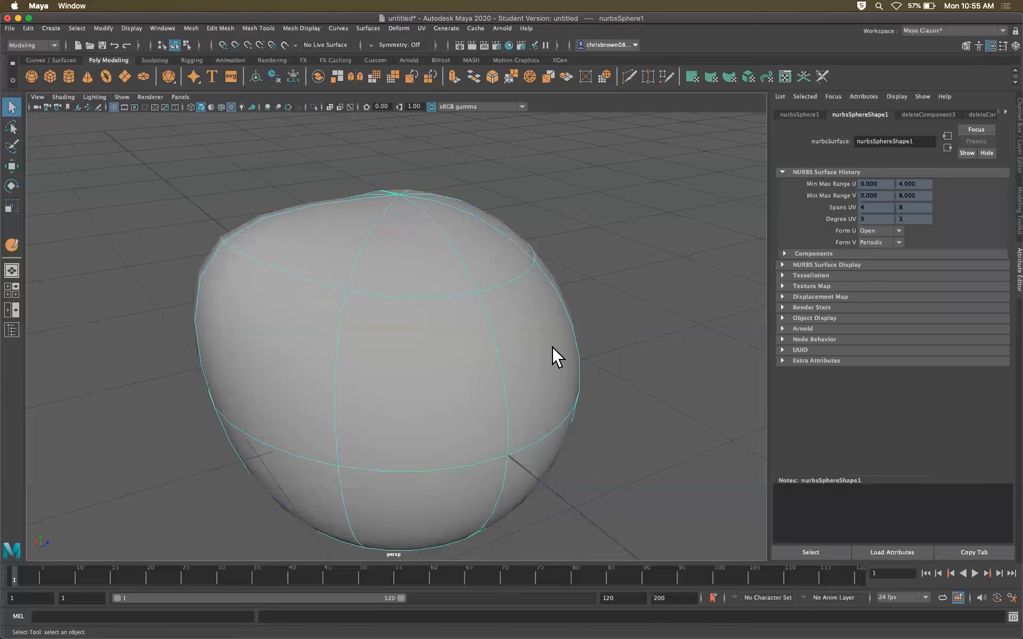
key(Delete)
scroll(465, 392, down, 10)
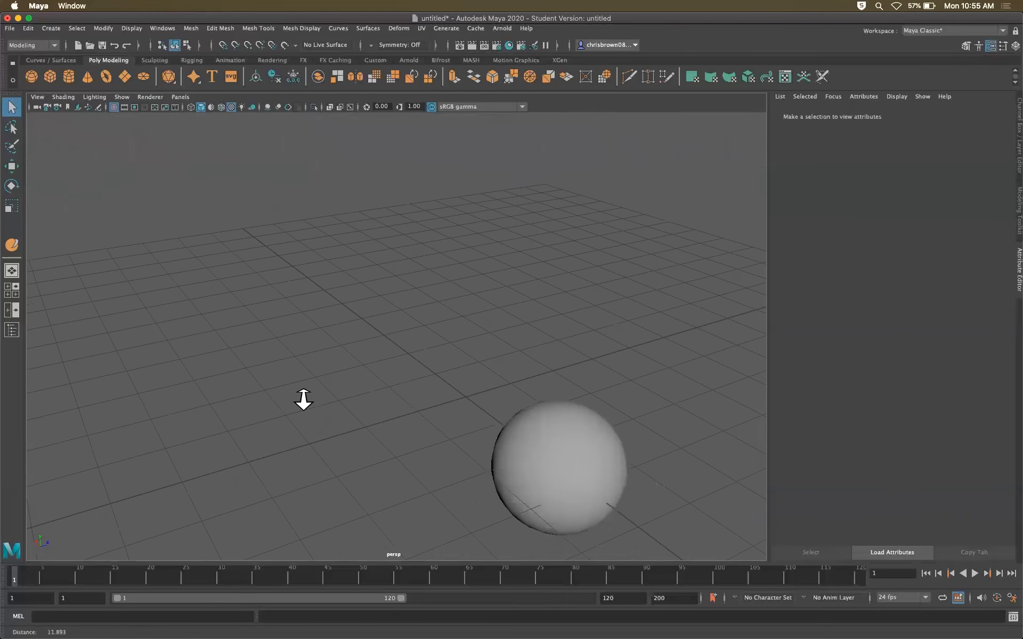
Preview the remaining polygon sphere with its smoothing cage, restore the unsmoothed display, and delete the sphere
click(565, 441)
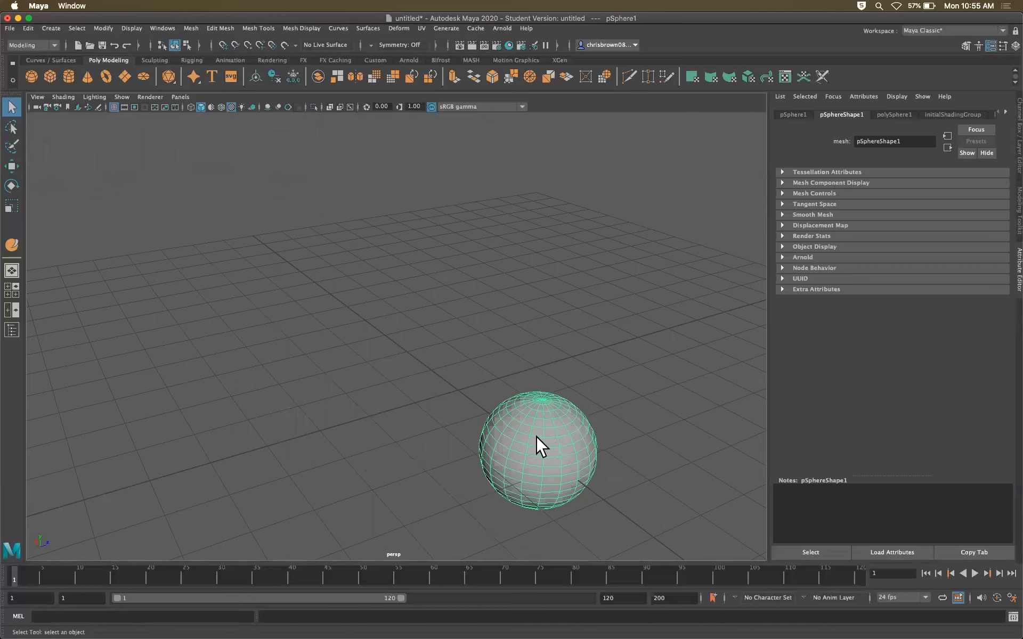
key(2)
key(1)
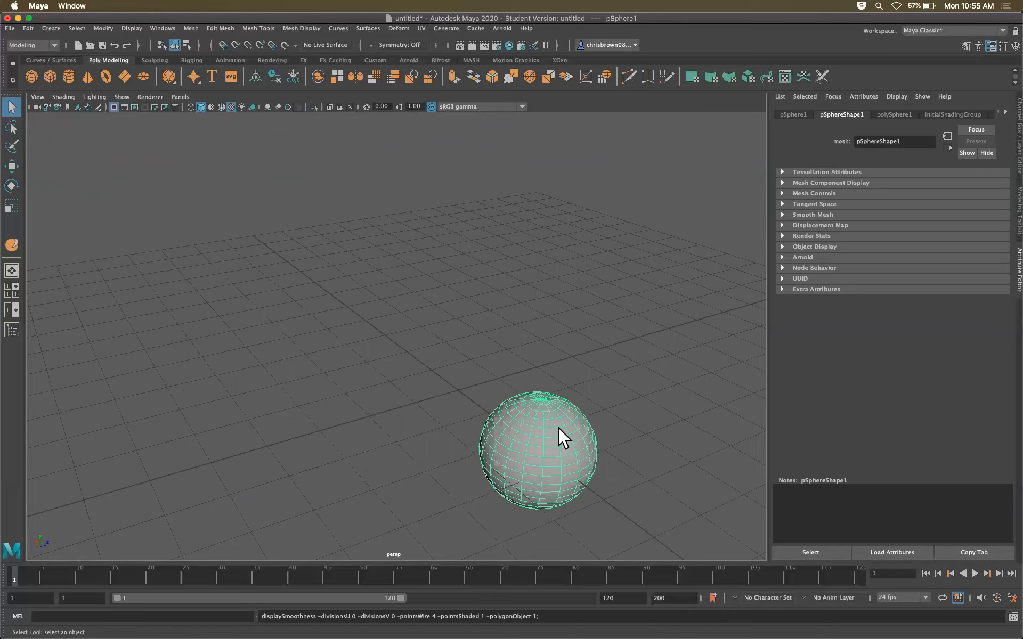
key(Delete)
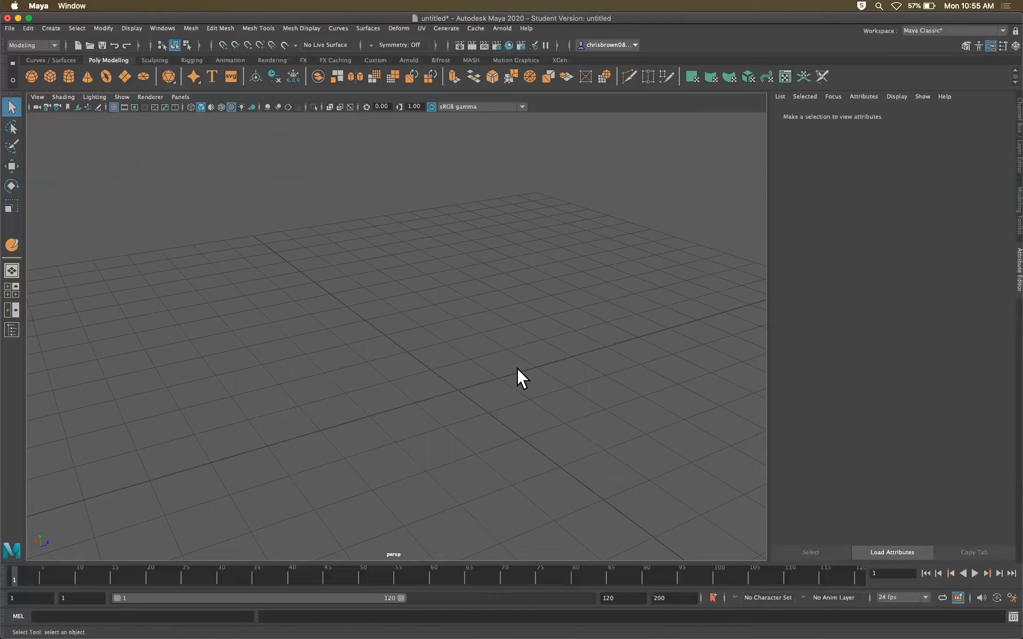
Switch to the four-view layout and look over the curve, surface and polygon mesh editing tools
click(15, 290)
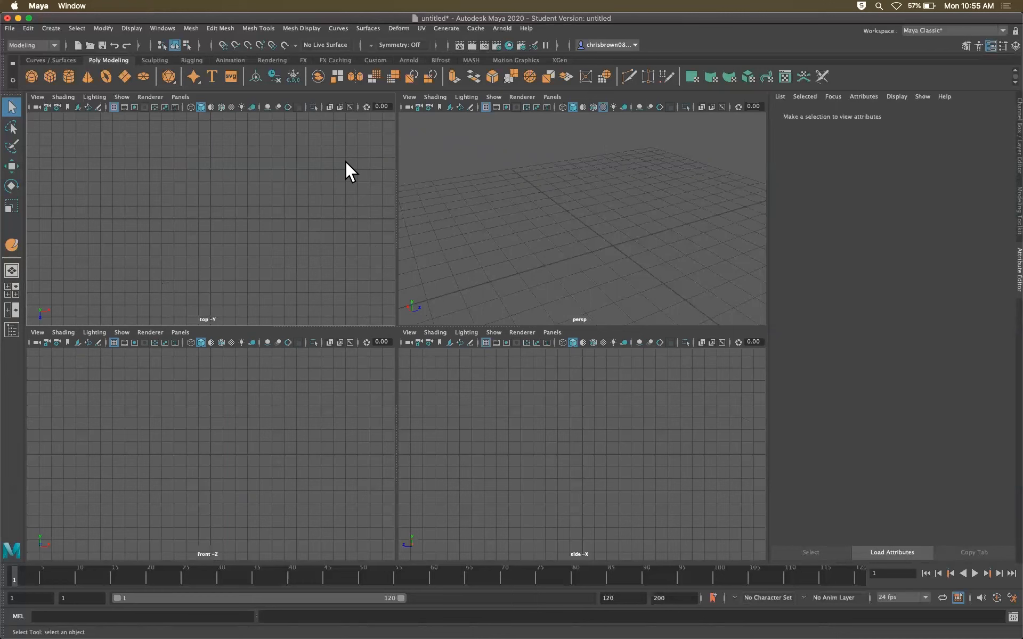
click(59, 59)
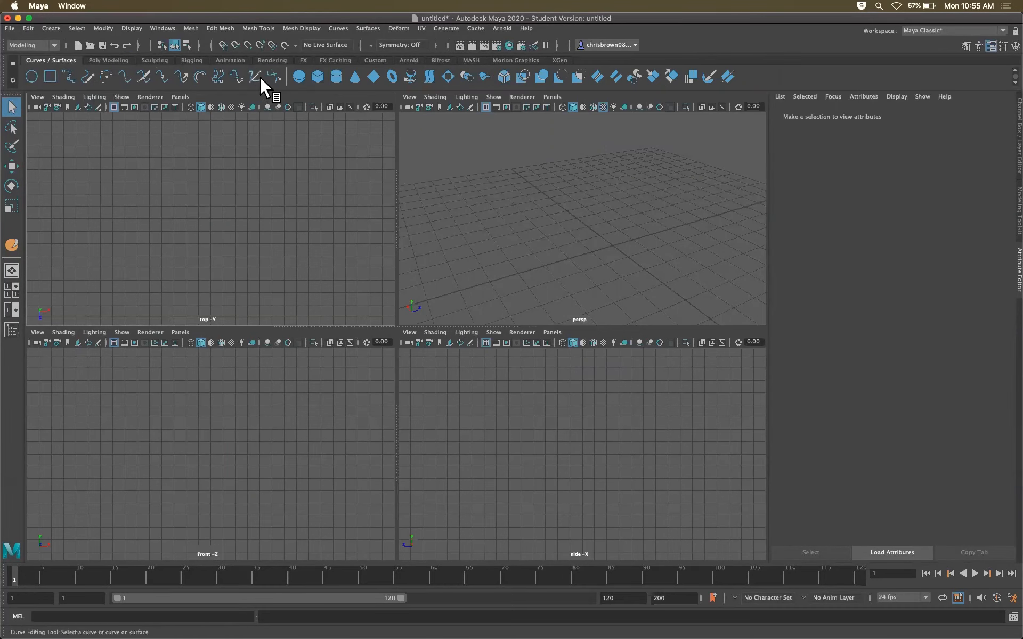
click(117, 60)
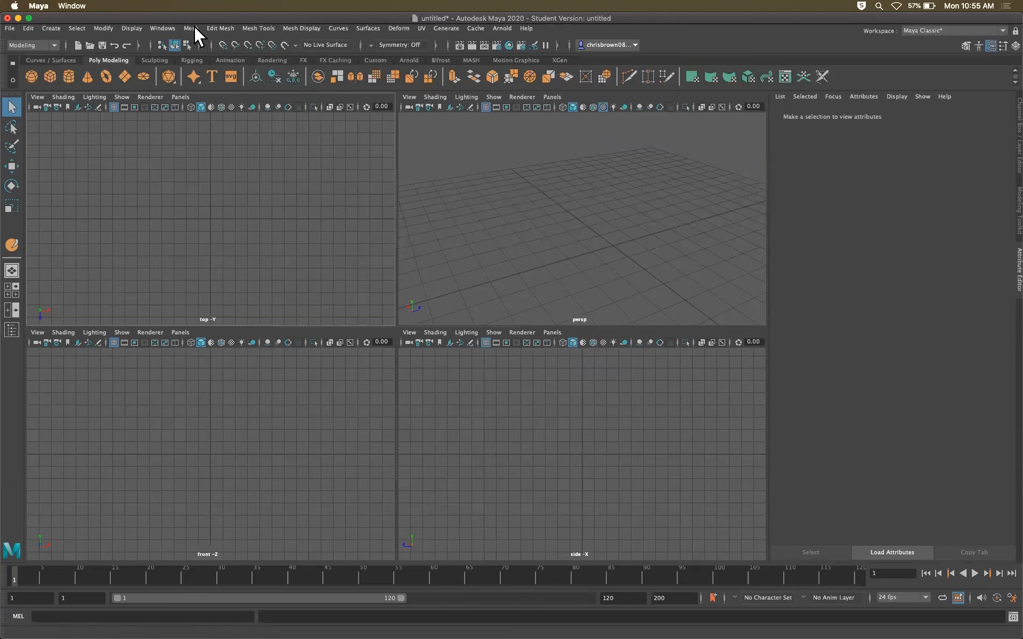
click(215, 28)
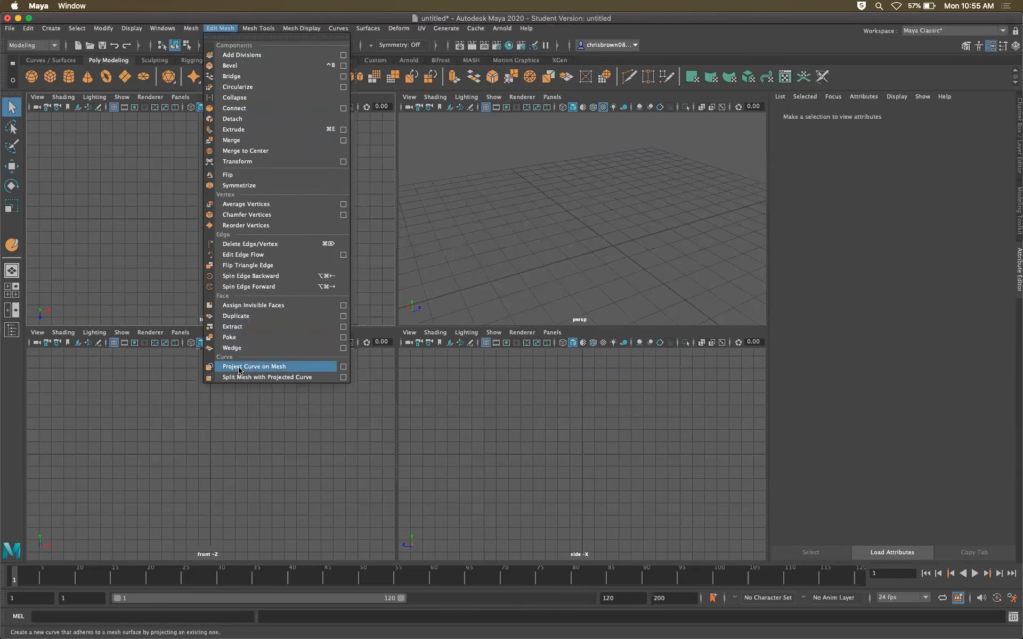
click(138, 245)
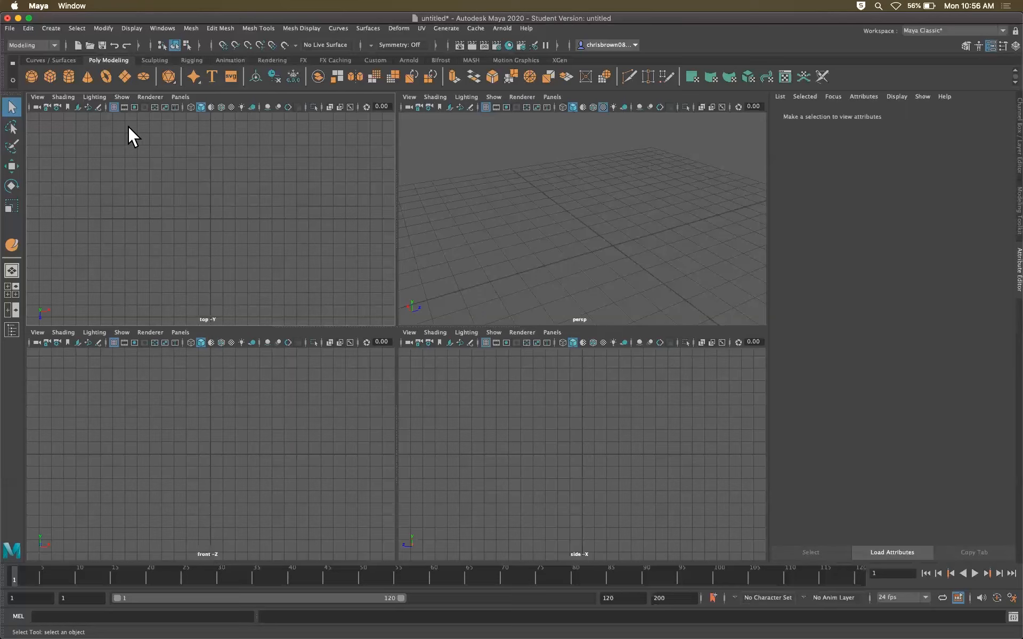
Activate the Three Point Arc tool and compare the polygon primitives with the curve and surface commands
click(54, 59)
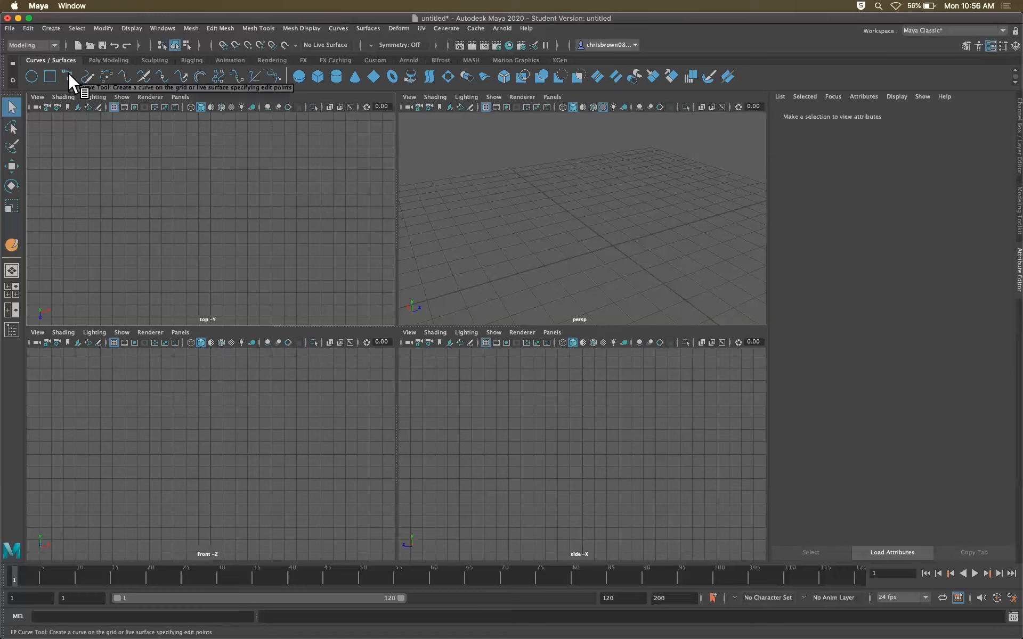
click(106, 76)
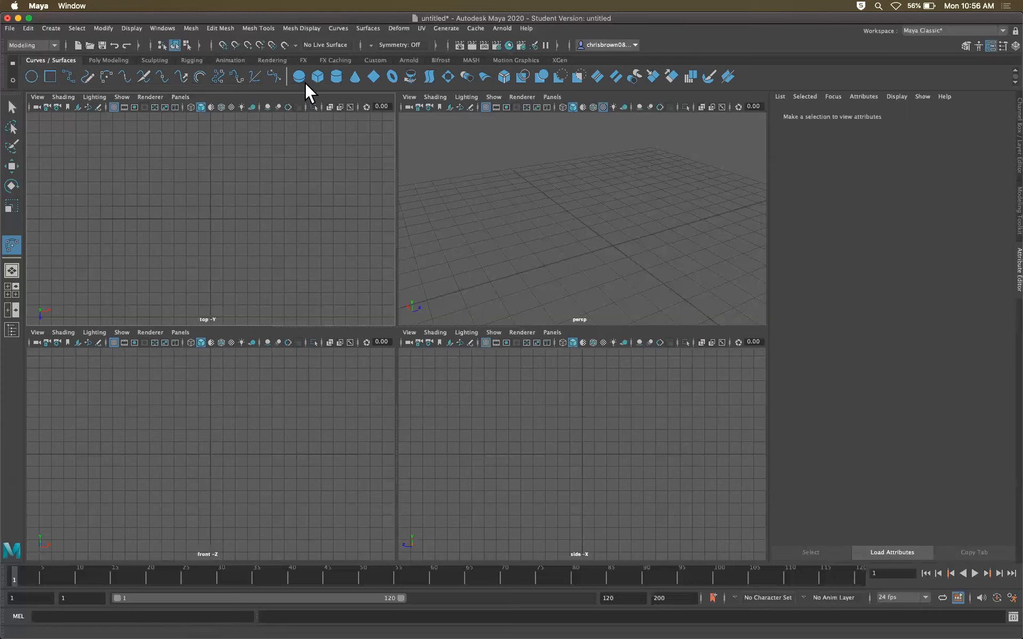
click(112, 59)
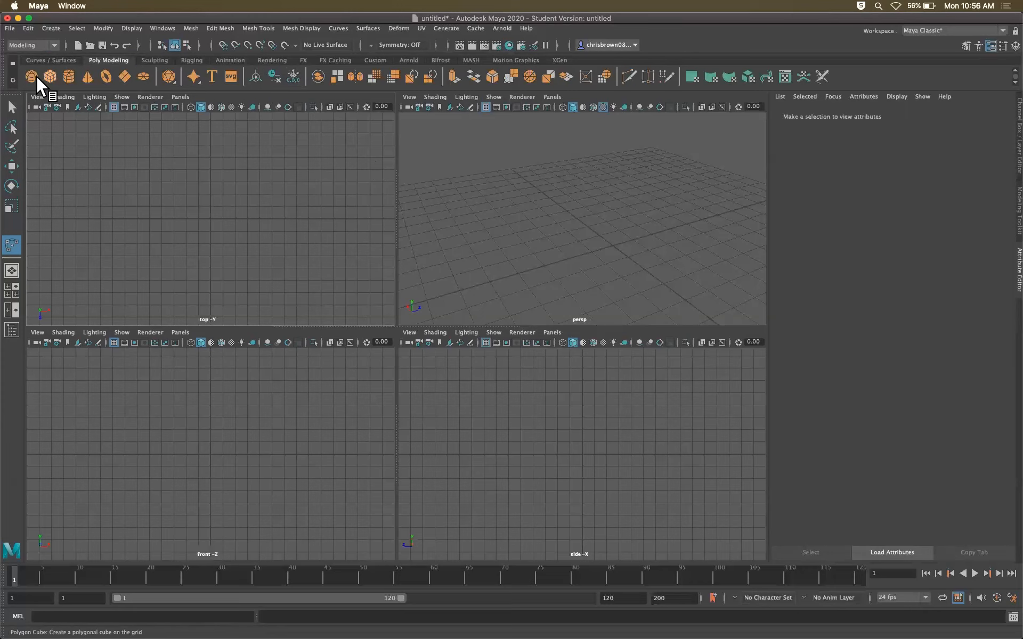
click(54, 59)
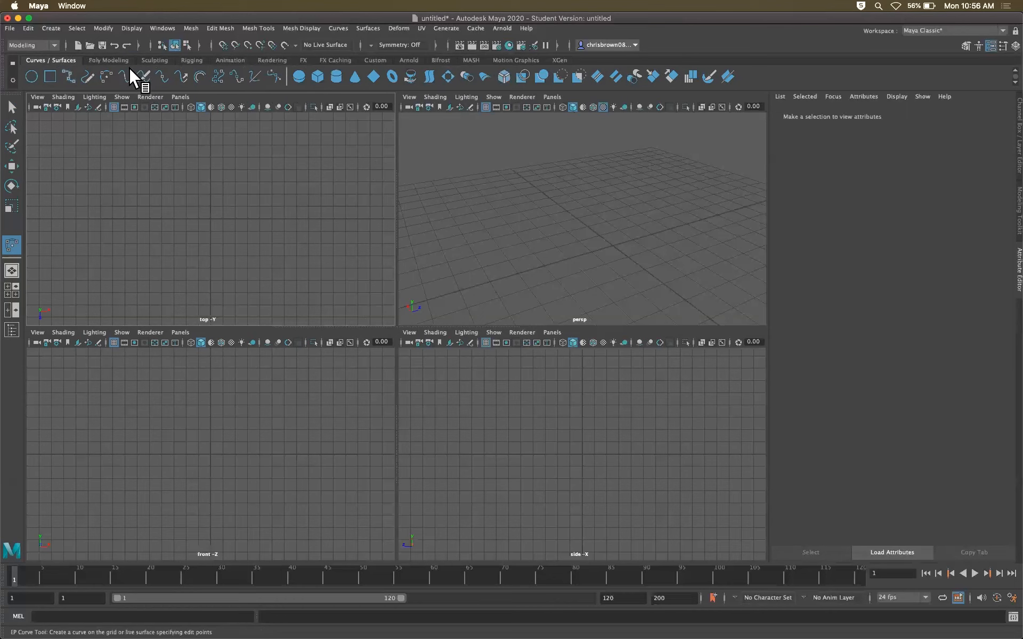
click(366, 28)
click(290, 155)
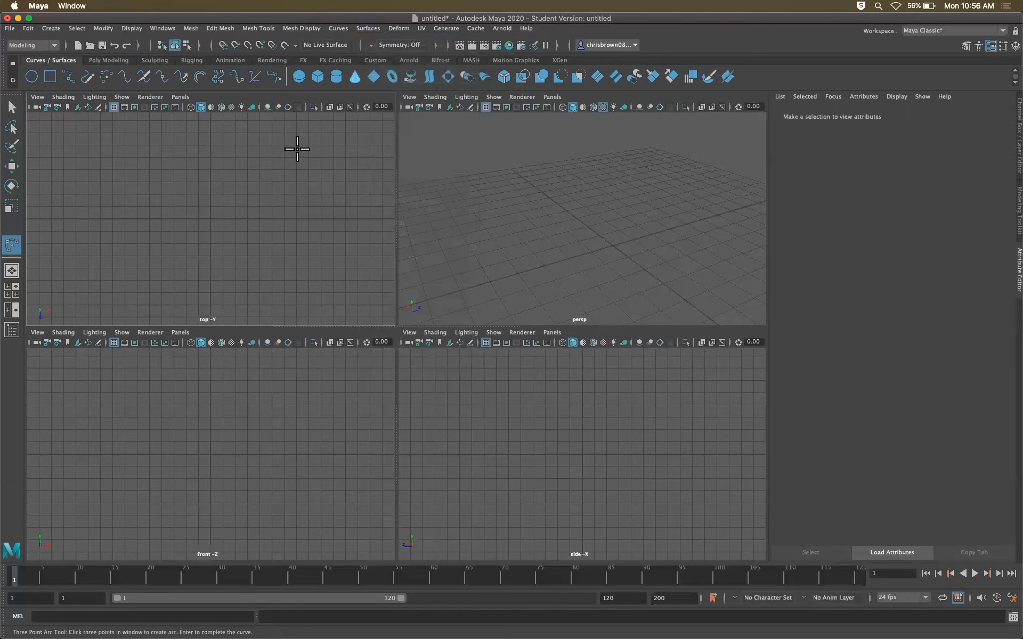
Draw a wide three-point arc about 8.6 cm in radius in the top view and complete it
click(109, 159)
click(174, 267)
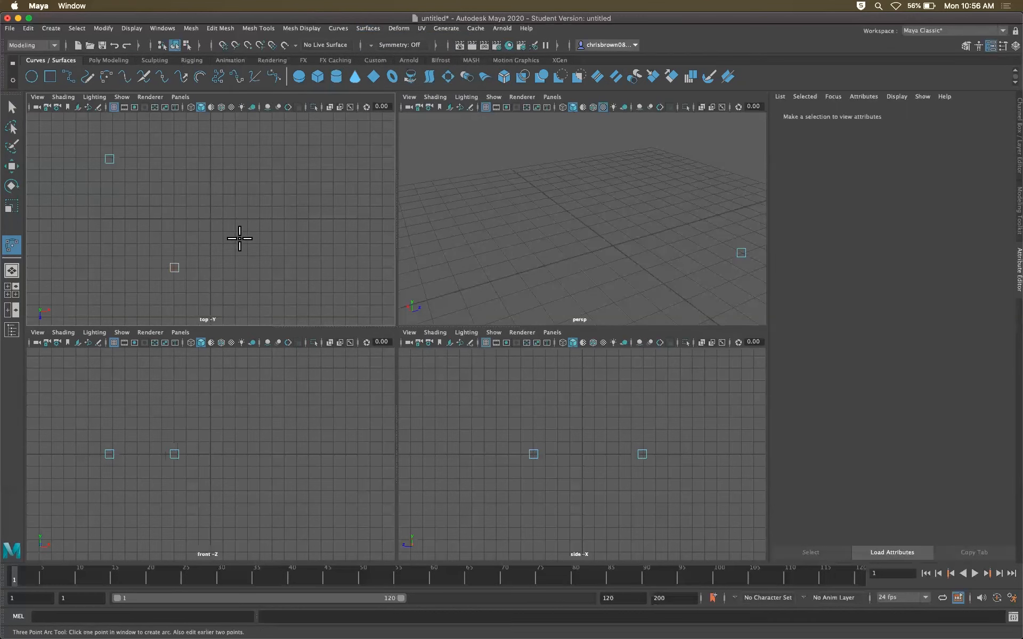
click(314, 210)
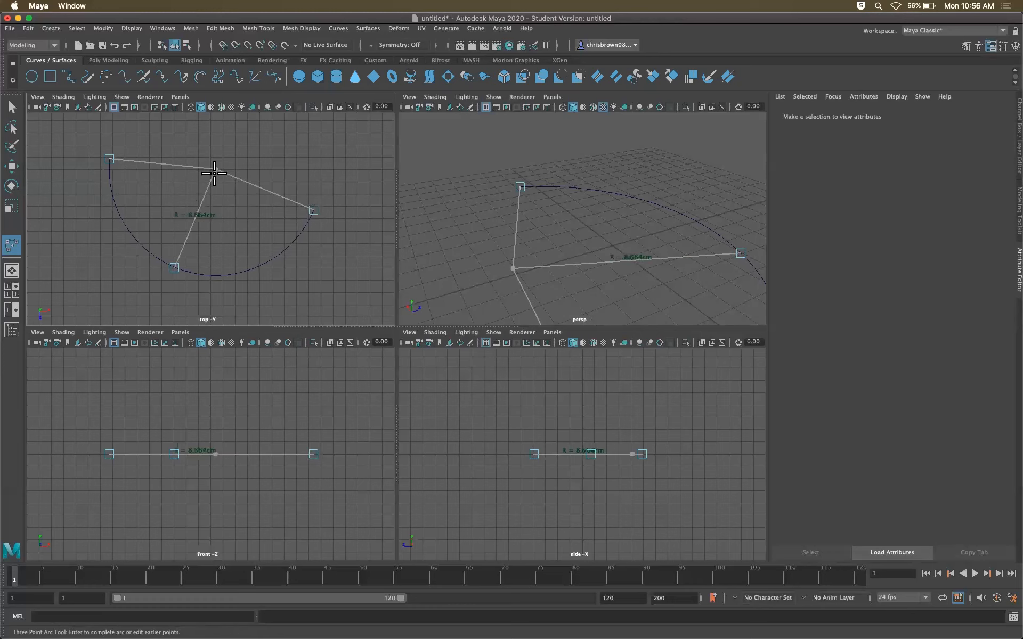
click(11, 108)
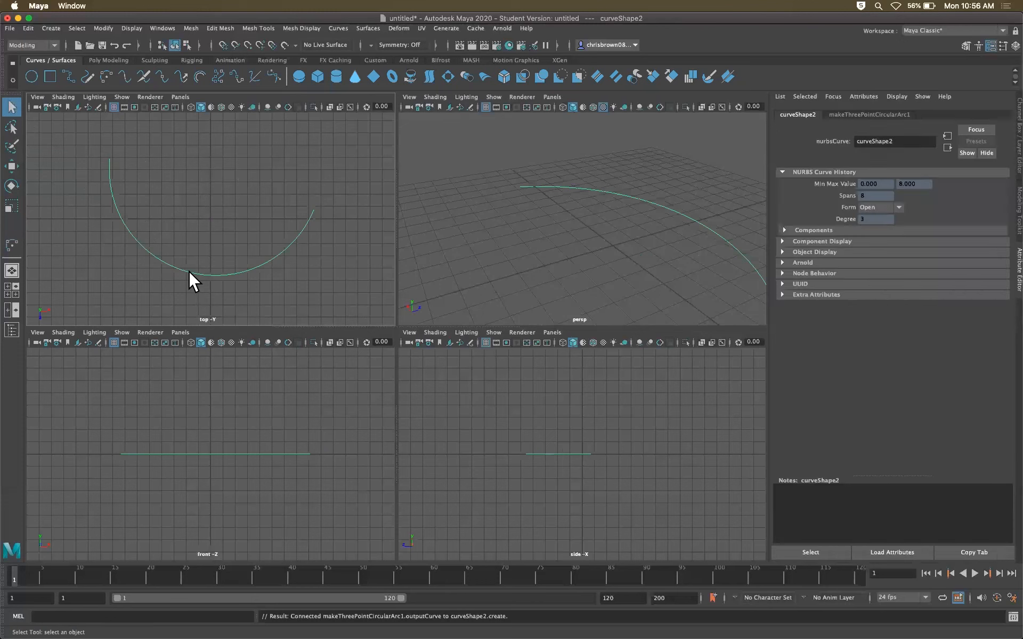
Create a NURBS circle of radius 1 at the grid's centre, inside the arc
click(350, 343)
alt+drag(640, 224, 591, 229)
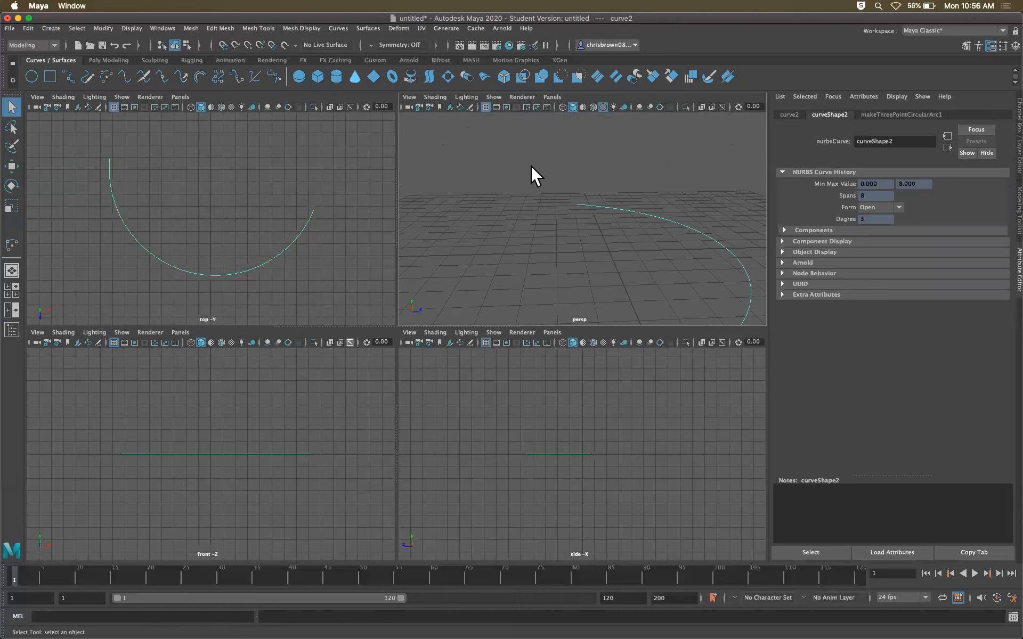
click(33, 78)
key(z)
click(328, 422)
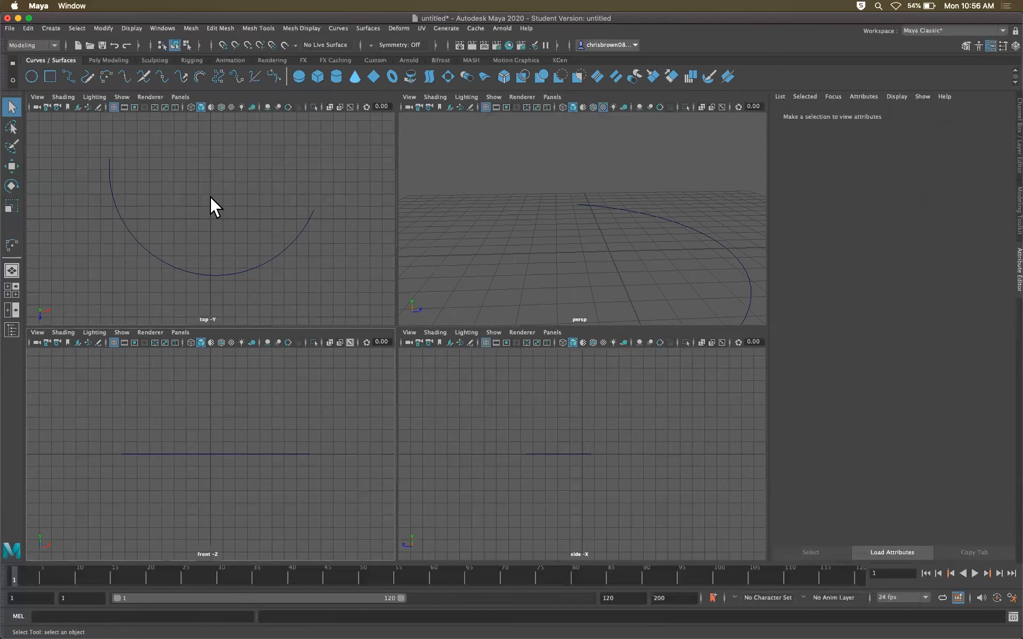
key(g)
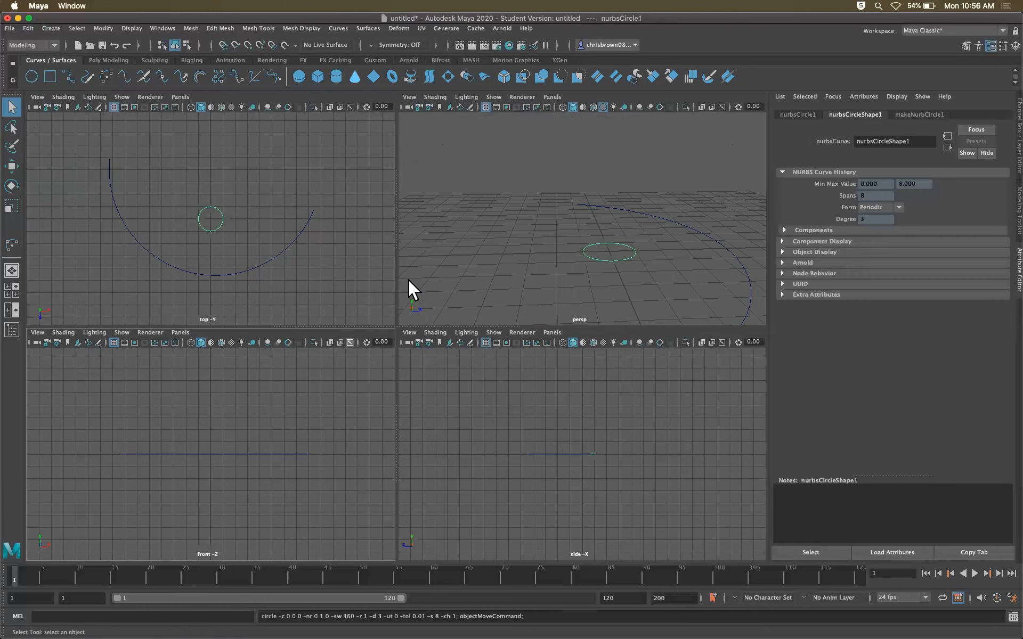
Rotate the NURBS circle upright to face along the X axis and move it next to the arc's end
click(11, 186)
drag(225, 408, 263, 479)
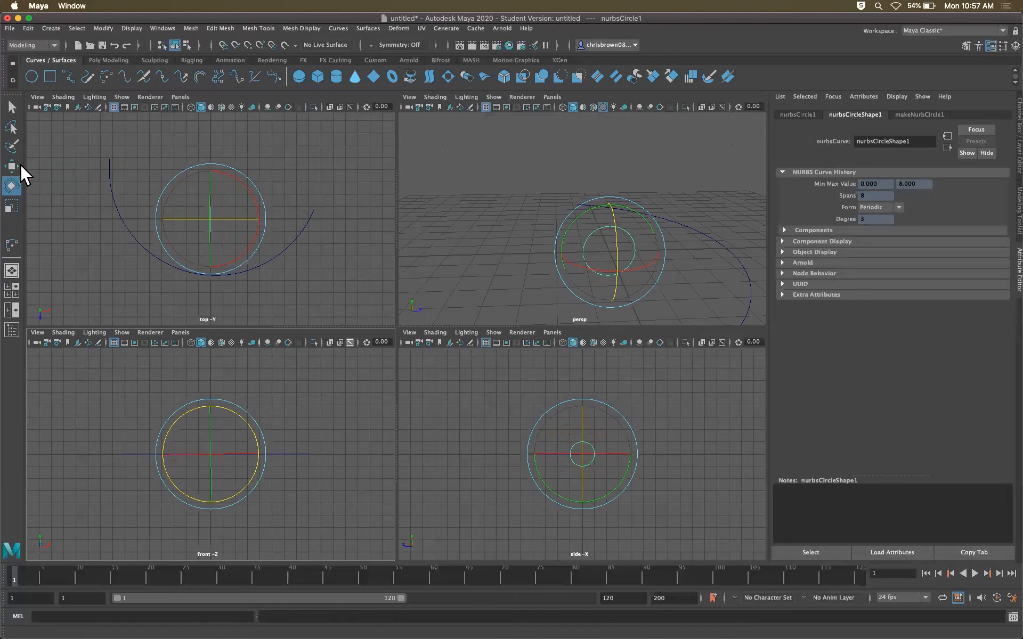
click(11, 167)
drag(213, 222, 327, 200)
click(657, 206)
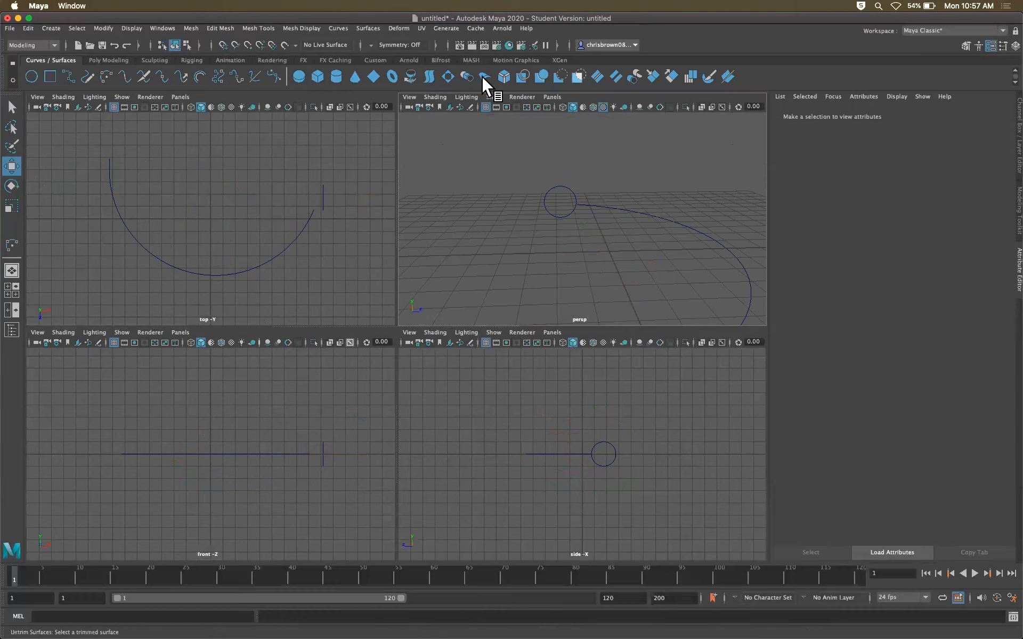
Try to revolve the circle and arc into a surface, and undo each attempt
click(376, 83)
click(411, 76)
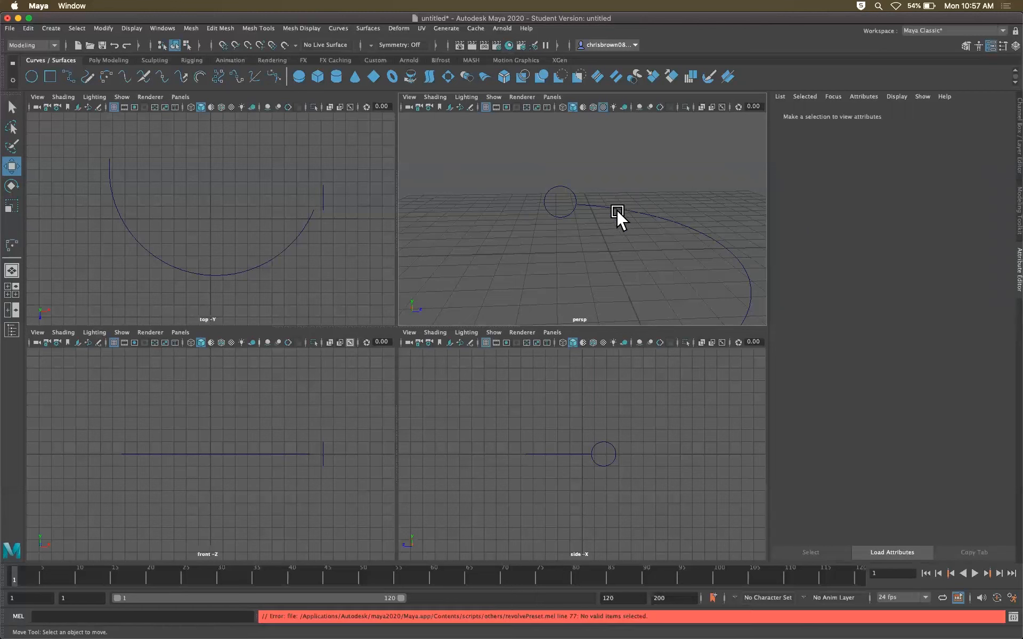
click(578, 203)
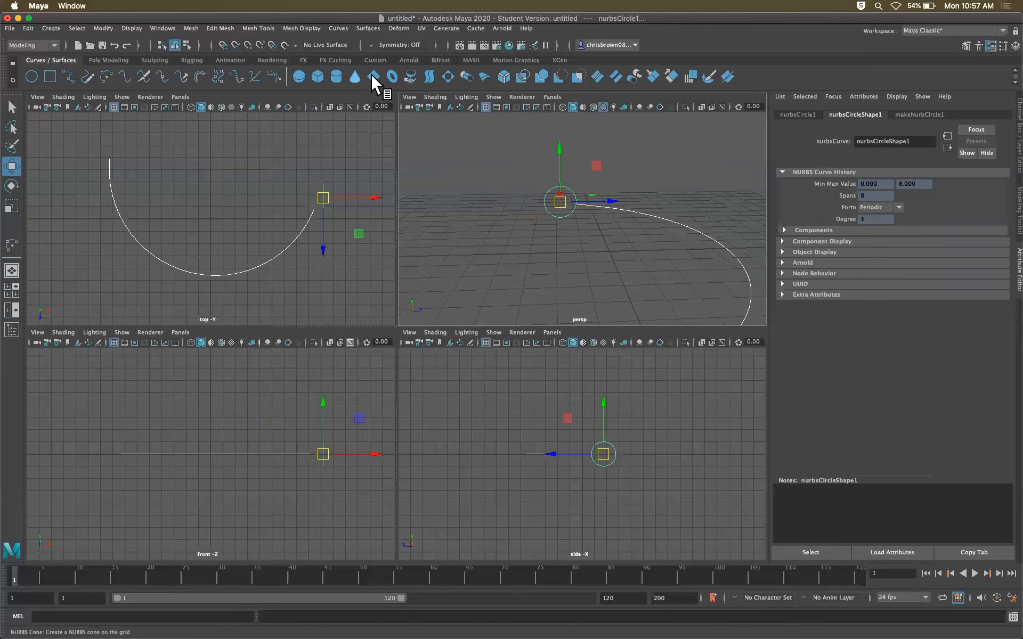
click(410, 76)
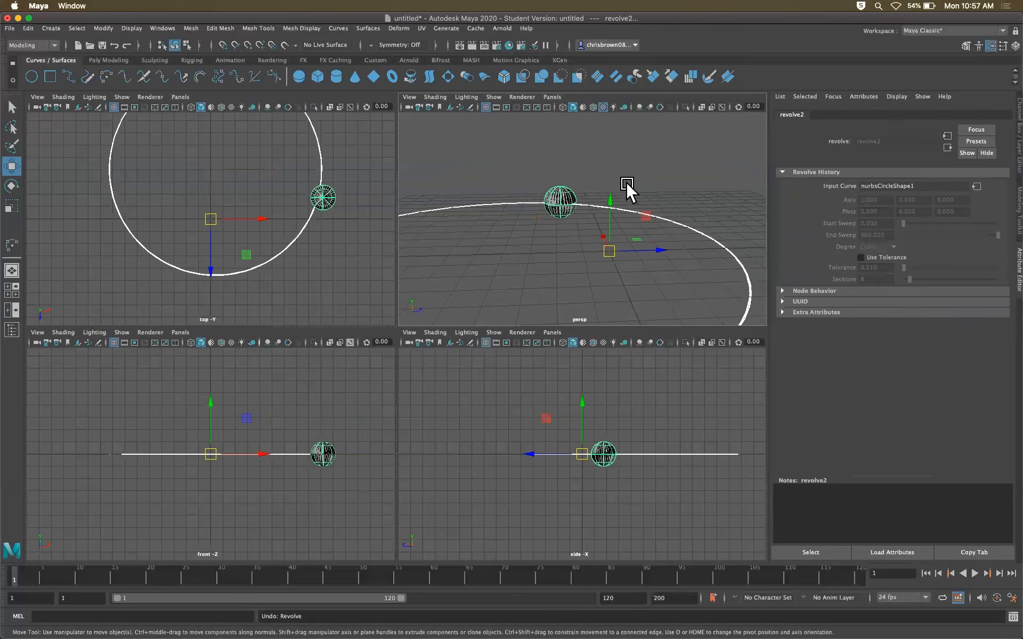
key(z)
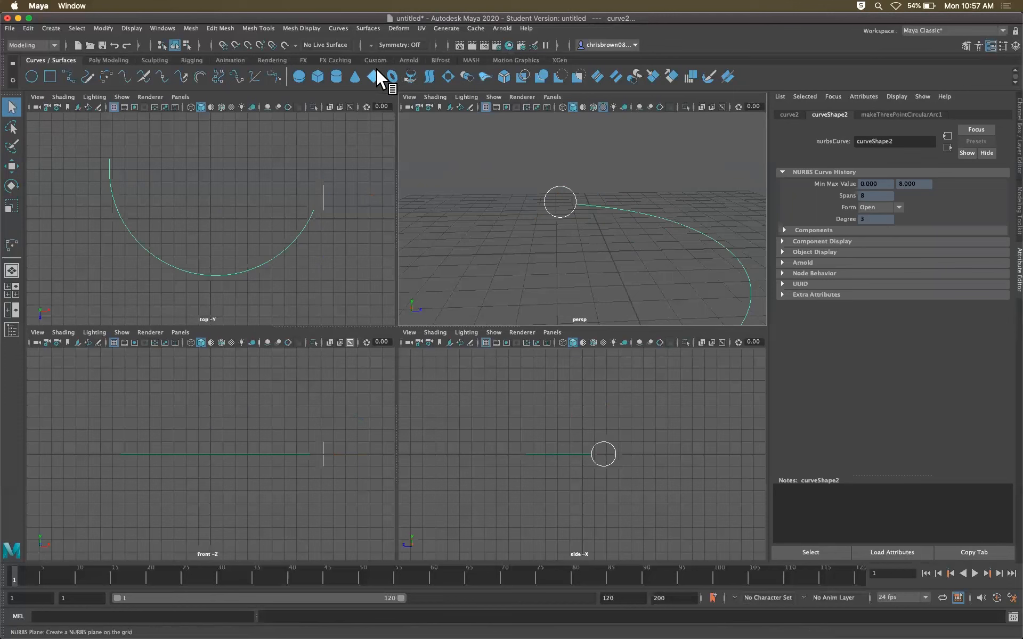
click(410, 75)
key(z)
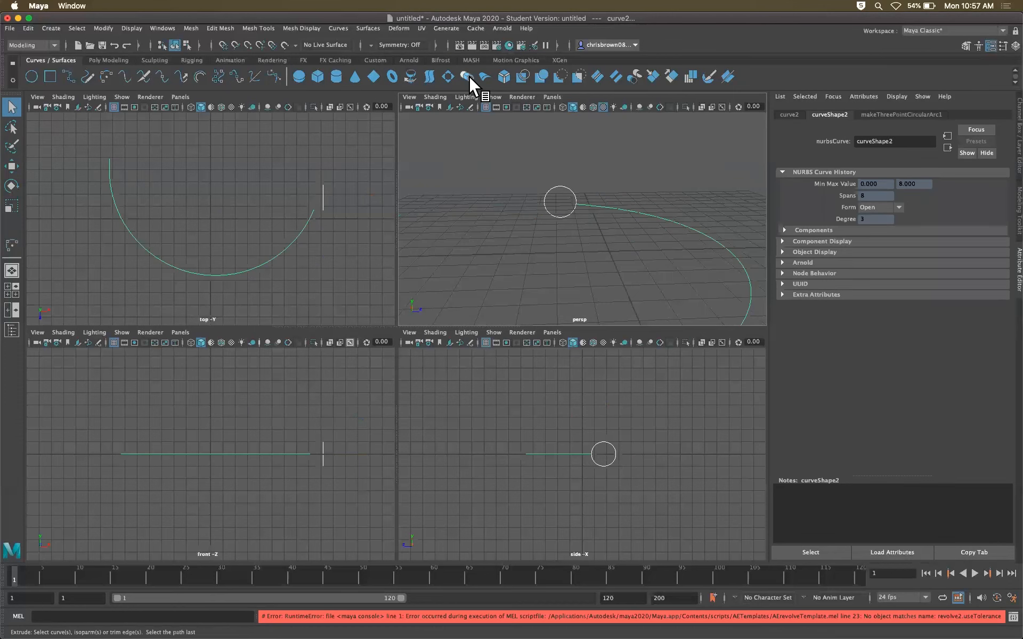
Extrude the circle along the arc into a tube surface, and delete the geometry in the enlarged perspective view
click(468, 76)
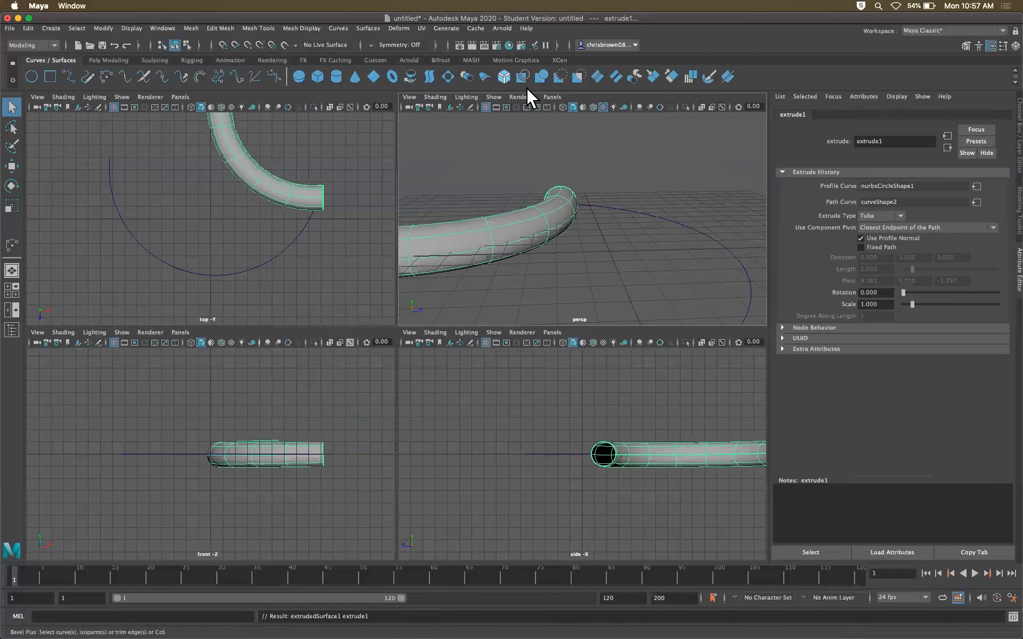
alt+middle_drag(318, 215, 289, 289)
alt+drag(325, 275, 415, 330)
key(space)
key(Delete)
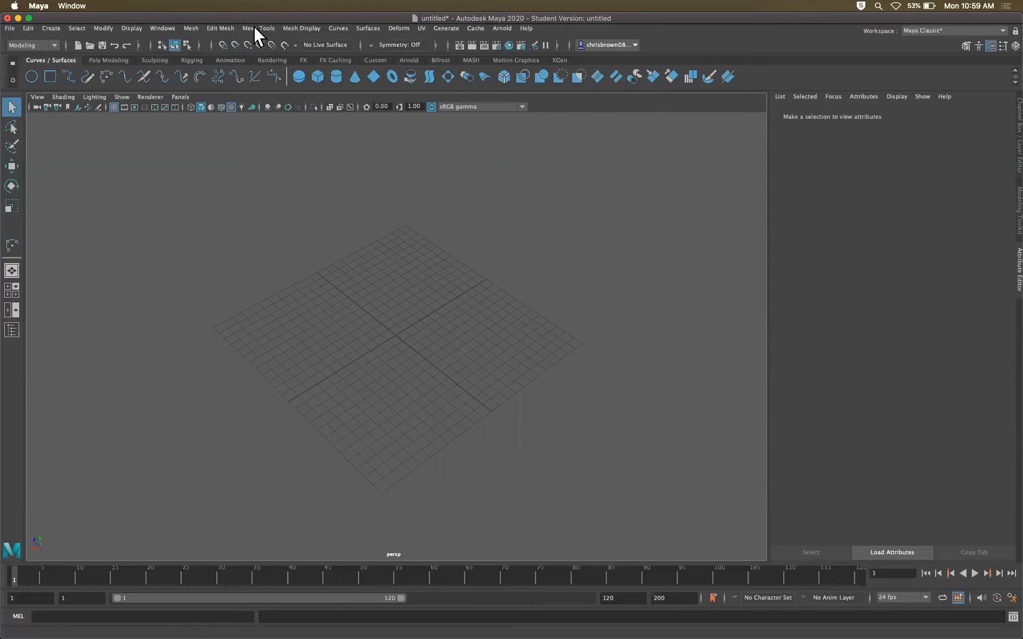
Create a polygon cube with the default size at the centre of the grid
click(101, 60)
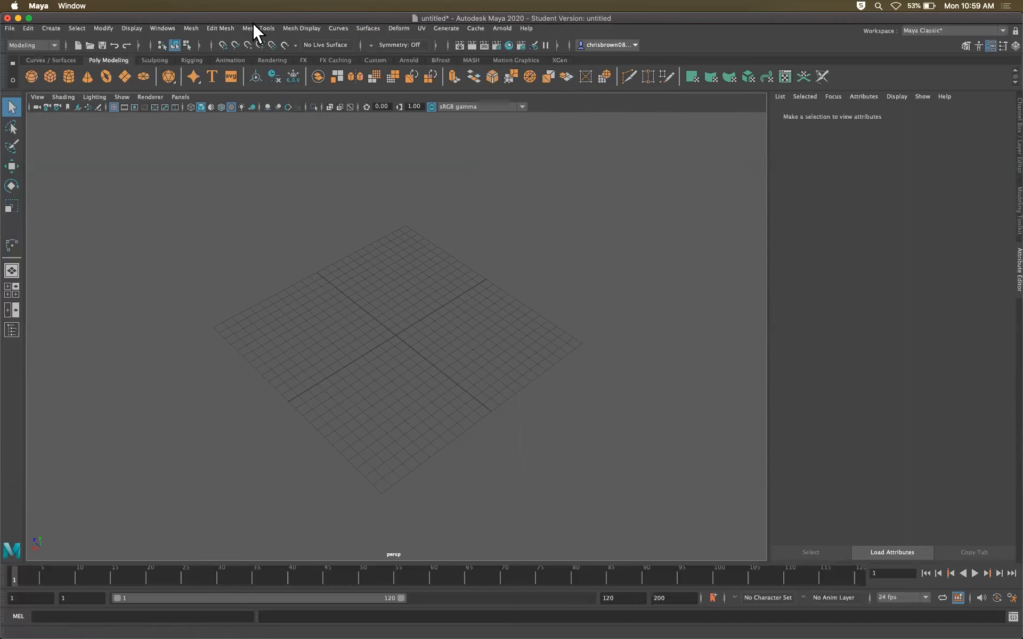
click(48, 26)
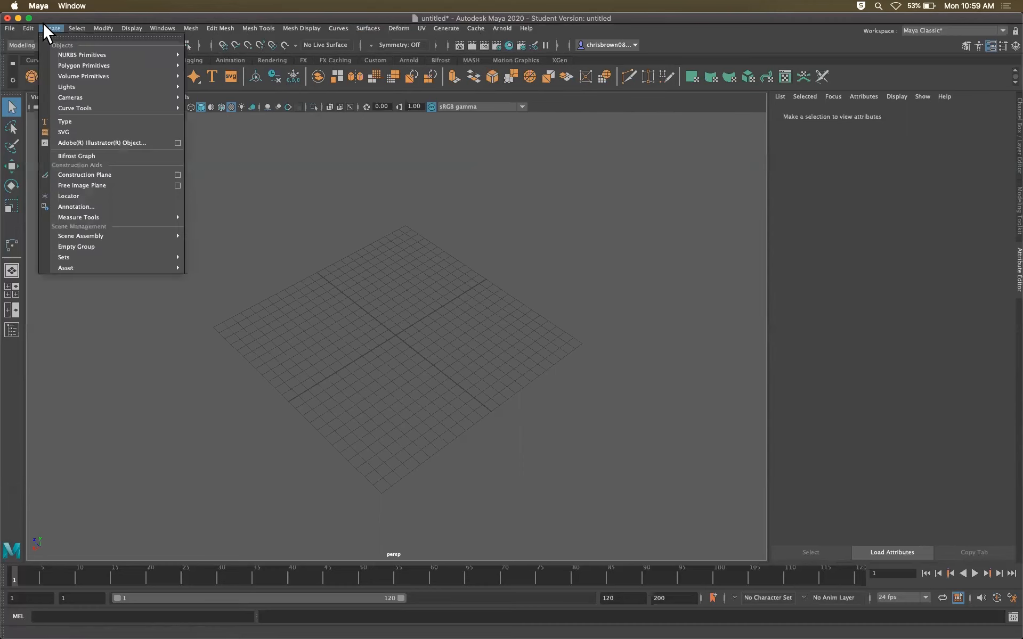
mouse_move(94, 54)
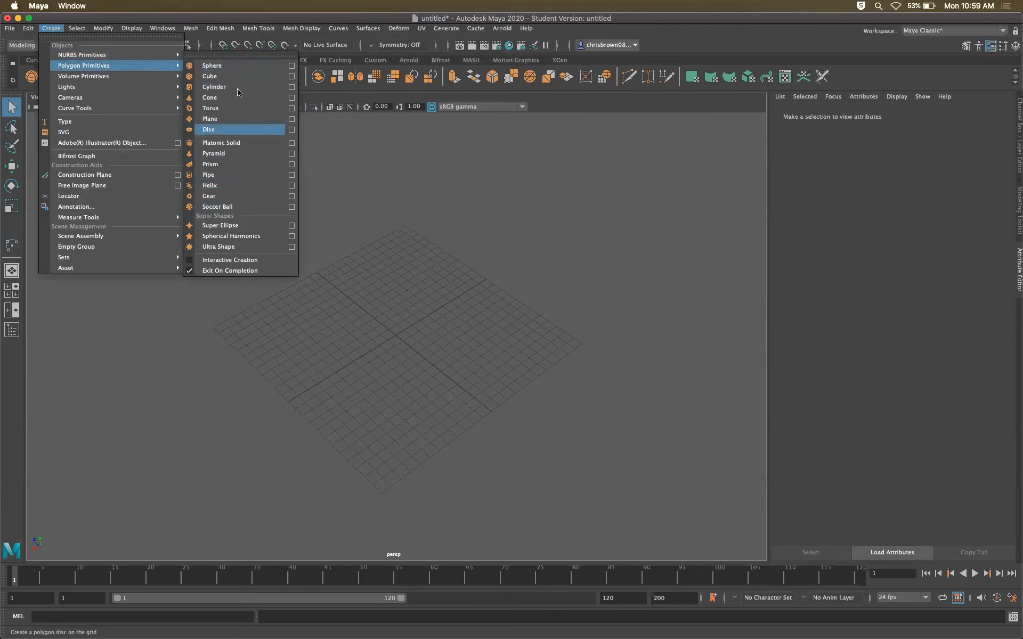
click(212, 75)
alt+right_drag(381, 318, 610, 365)
alt+drag(611, 365, 589, 347)
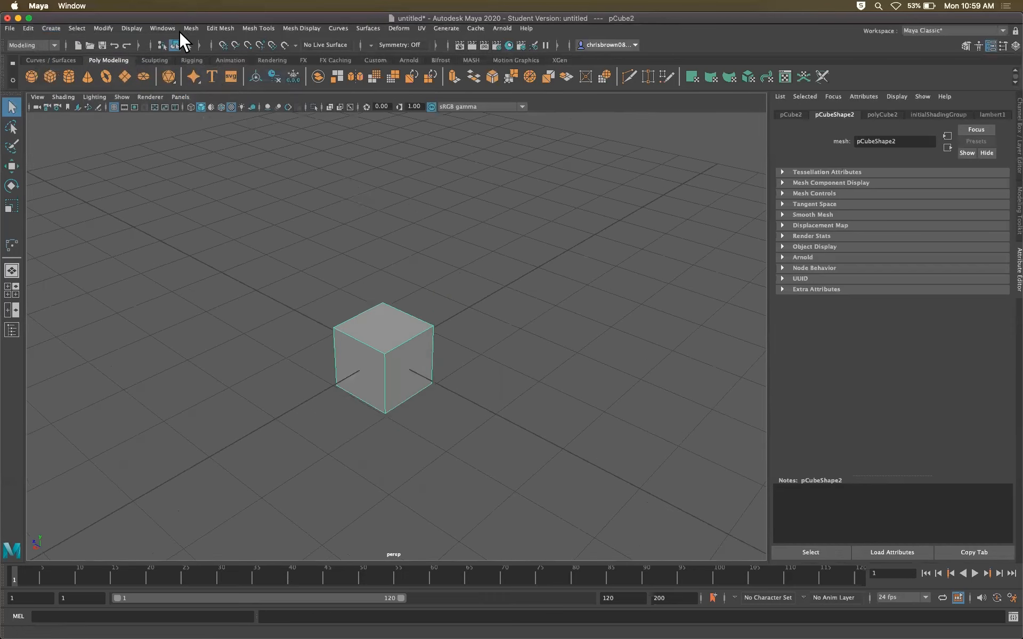
Examine the window commands and the Animation menu set, and switch back to the Modeling menu set
click(10, 28)
click(164, 28)
click(164, 27)
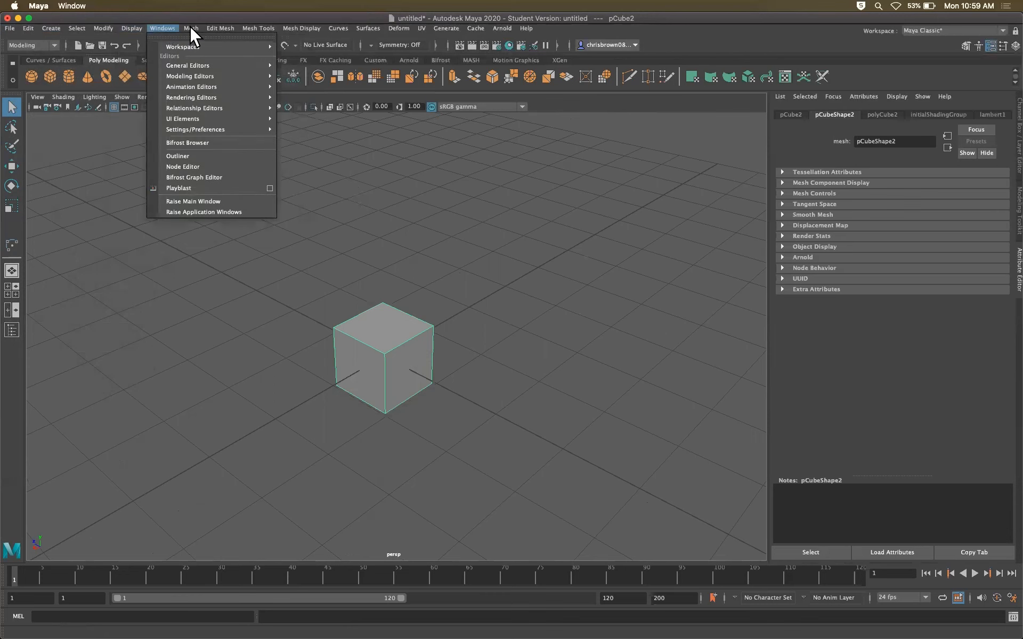
click(120, 188)
click(50, 44)
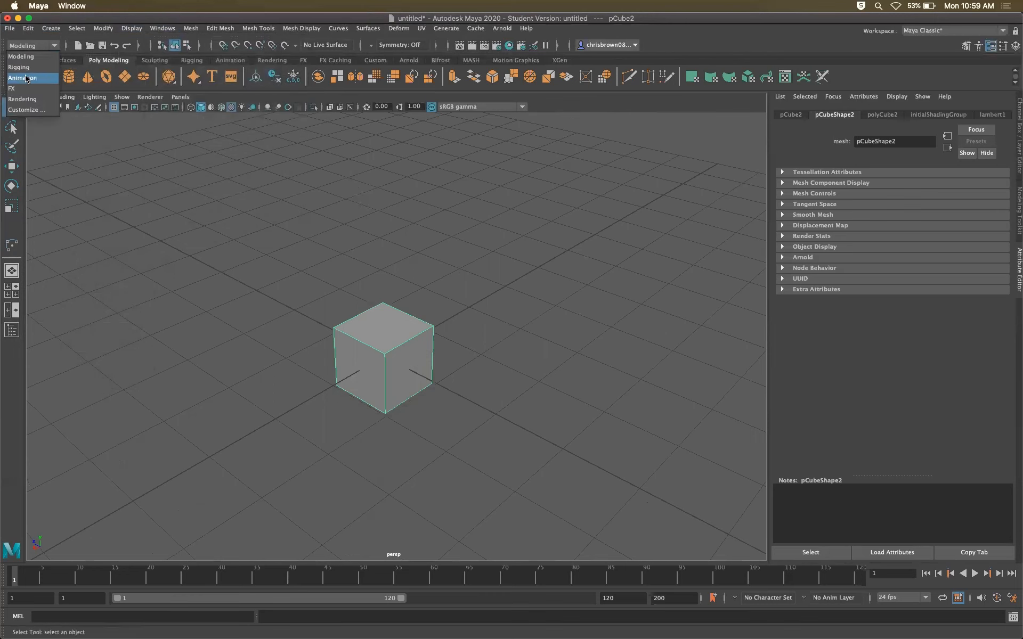
click(23, 78)
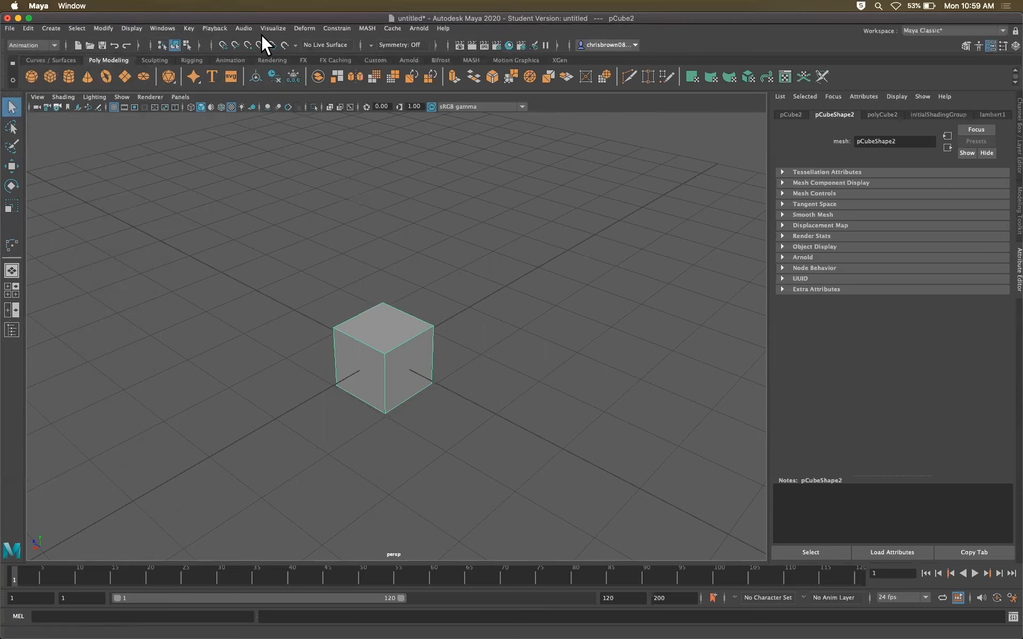
click(21, 45)
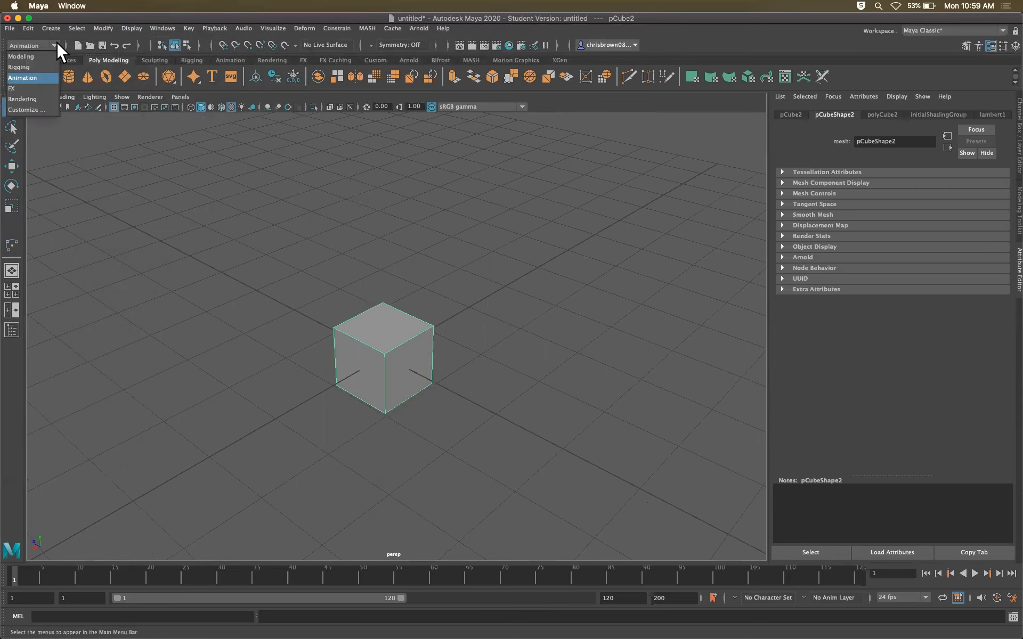
click(31, 55)
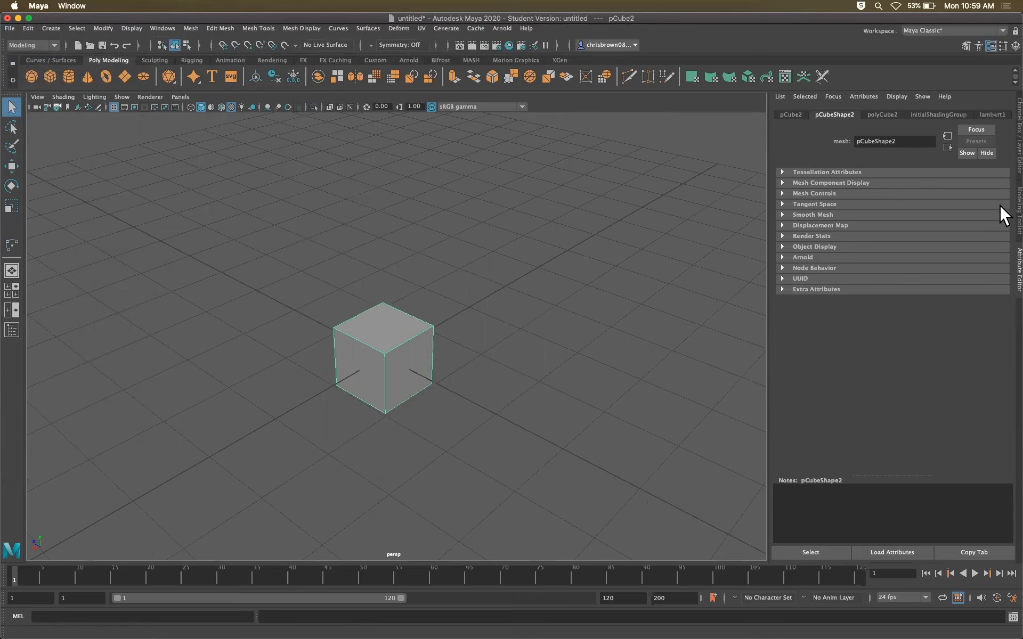
View the Modeling Toolkit, return to the Attribute Editor, and show the cube's creation history with its size and subdivisions
click(1019, 210)
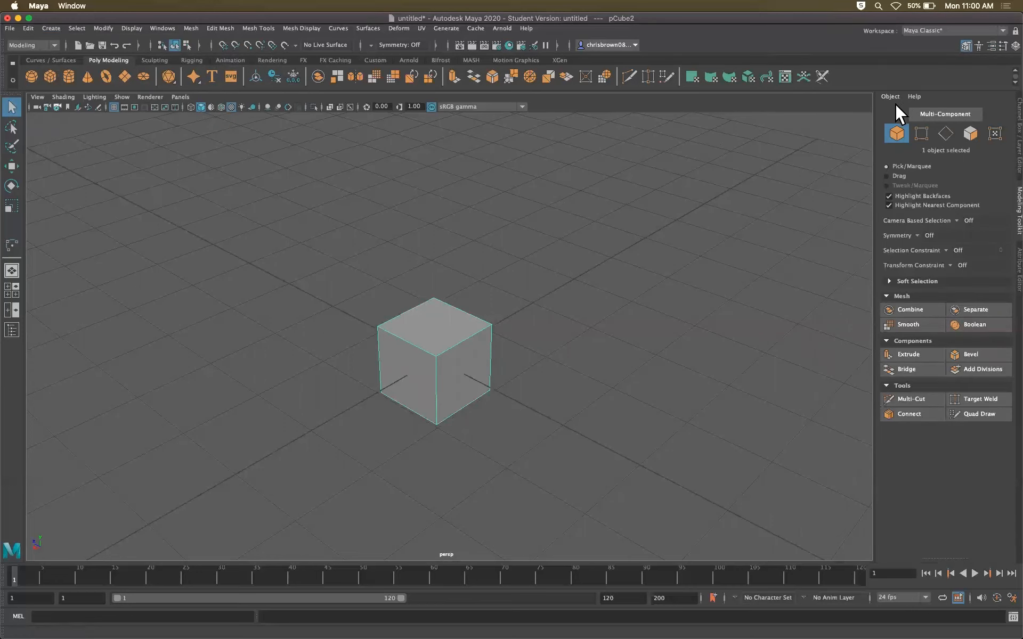
key(ctrl+a)
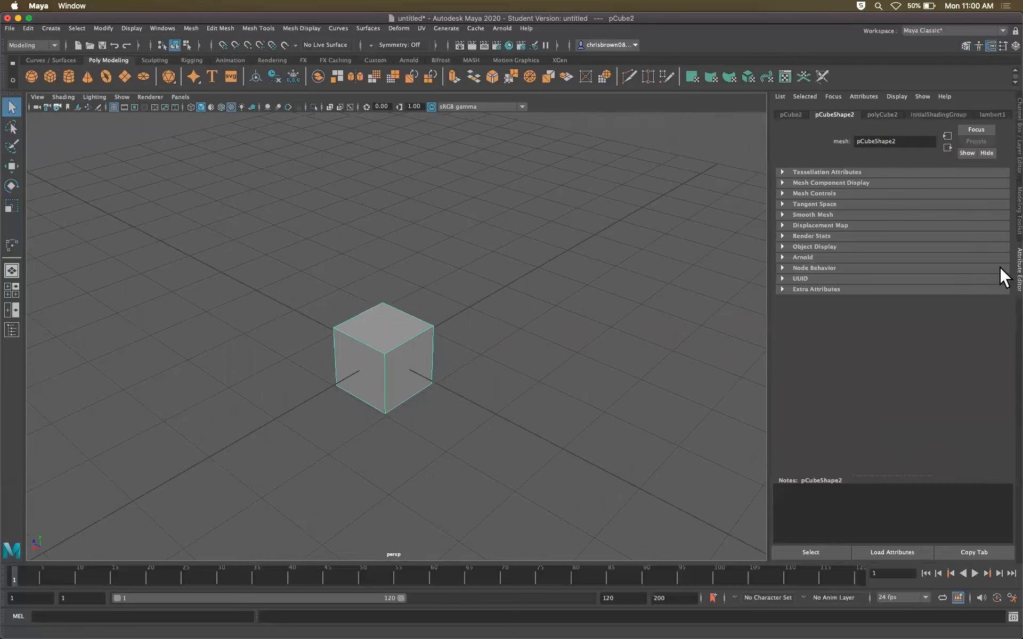
click(874, 114)
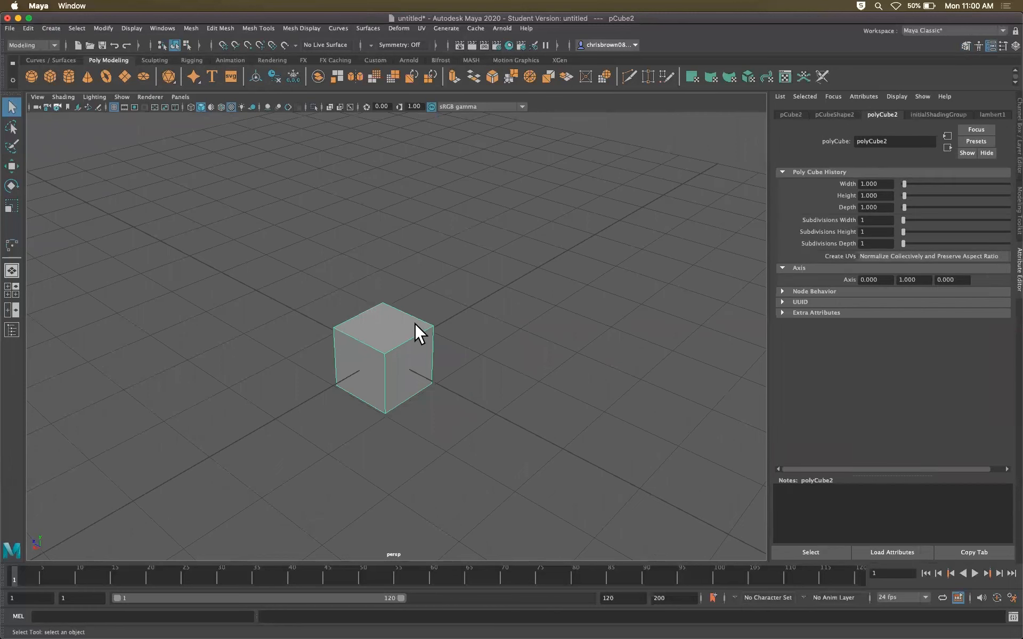
Create a NURBS cube with width, length and height of 10, and frame it in the perspective view
click(47, 28)
mouse_move(106, 55)
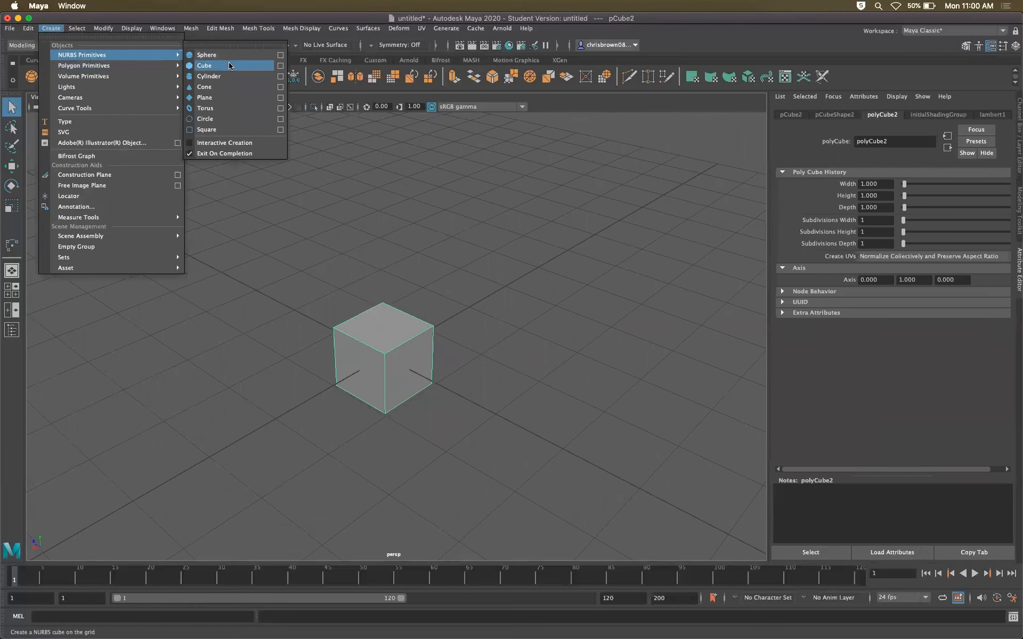
click(281, 65)
drag(202, 246, 143, 239)
text(10)
key(Tab)
text(10)
key(Tab)
text(1)
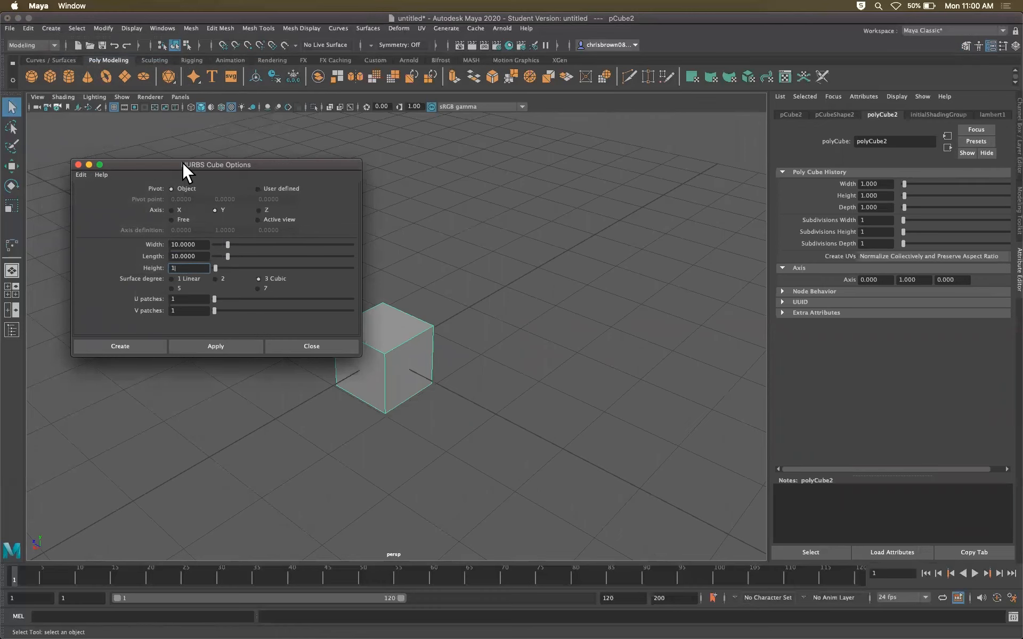
click(216, 346)
click(312, 346)
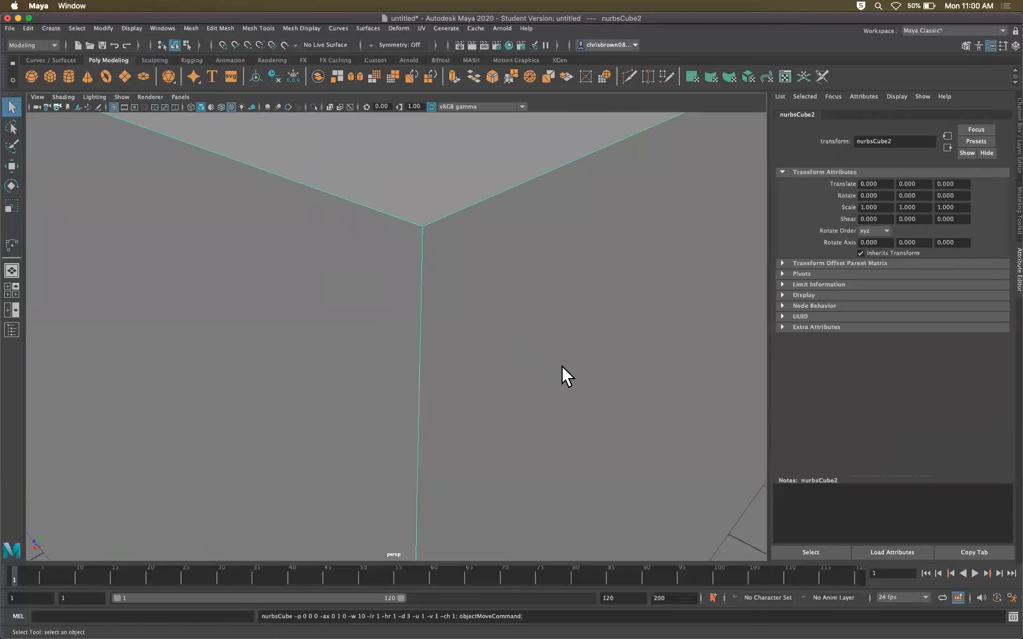
key(f)
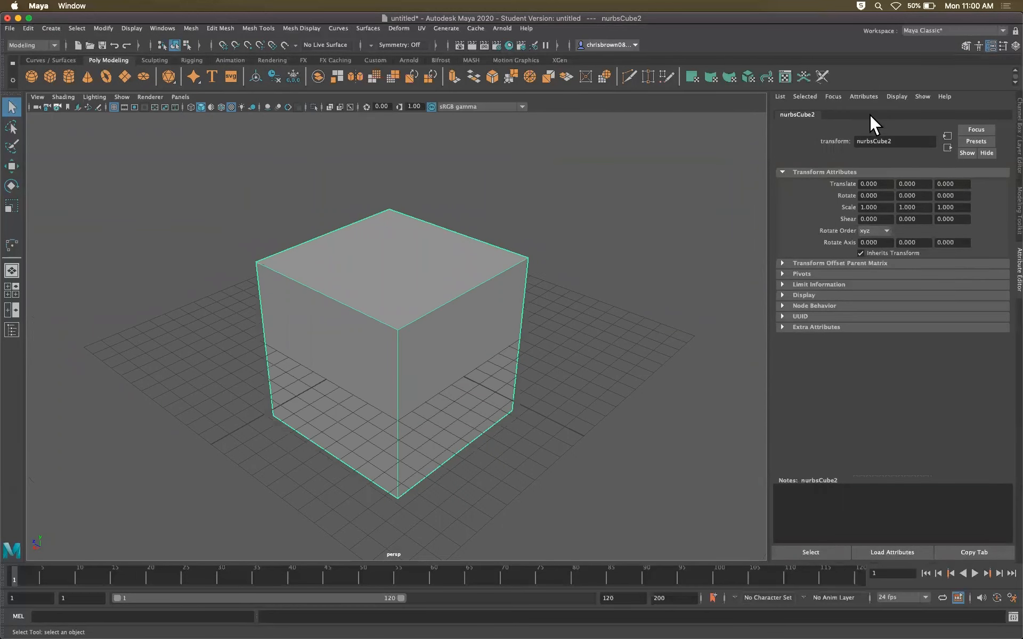
Delete one side surface of the NURBS cube, and undo back to before the NURBS cube was created
click(483, 315)
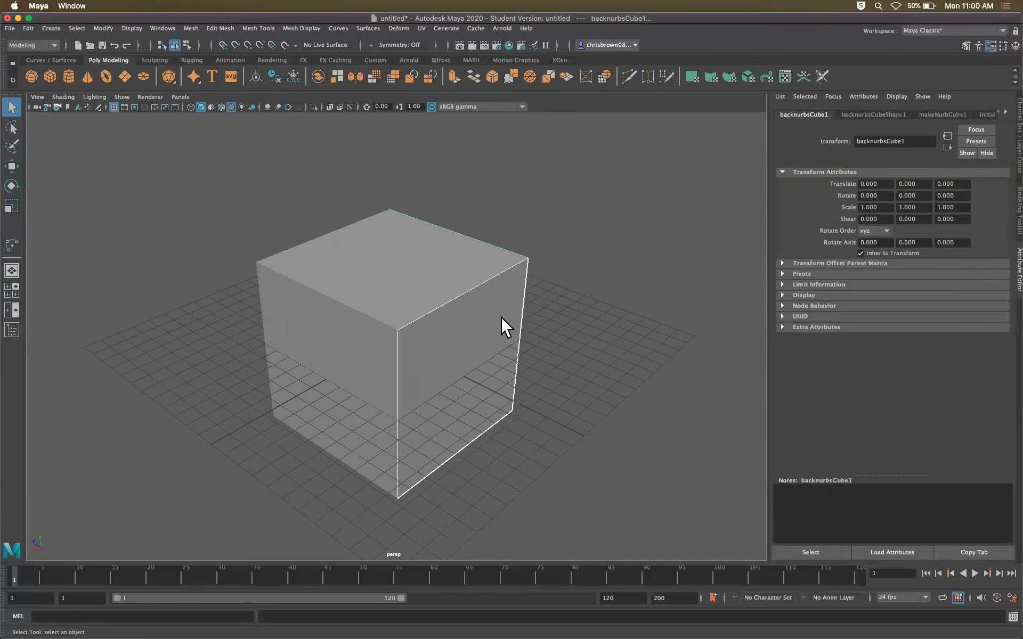
key(Delete)
key(super+z)
key(super+z)
key(super+z)
key(super+z)
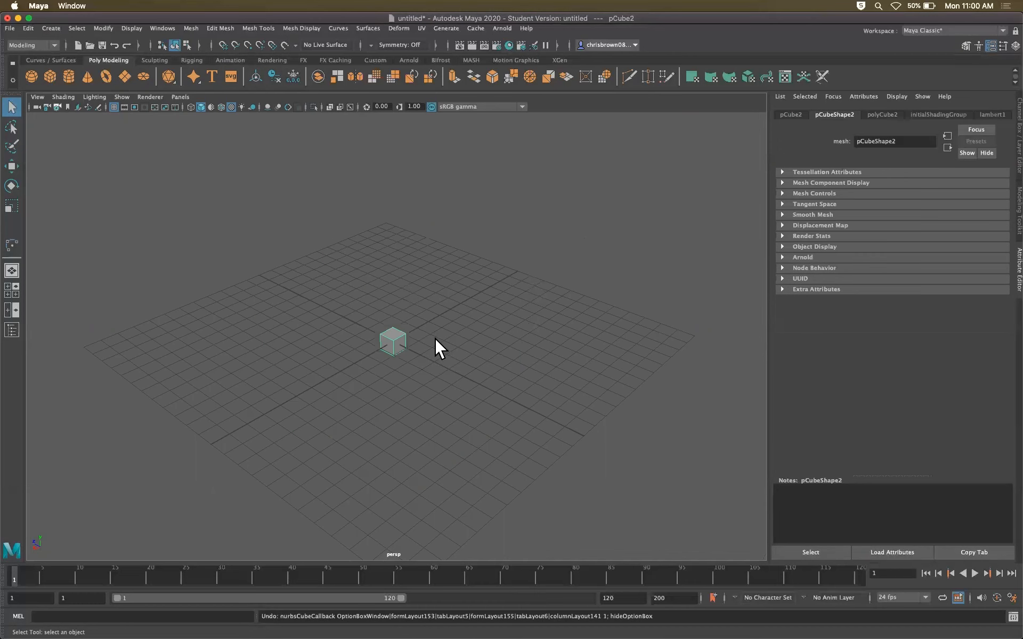
Open the creation options for a polygon cube
click(51, 28)
mouse_move(107, 67)
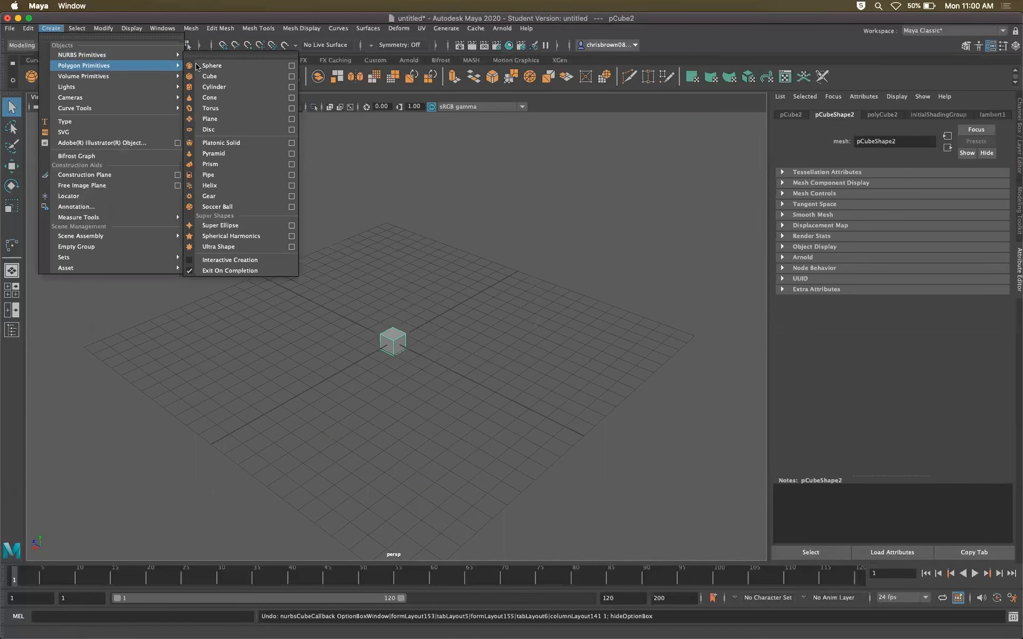
click(291, 76)
double_click(189, 188)
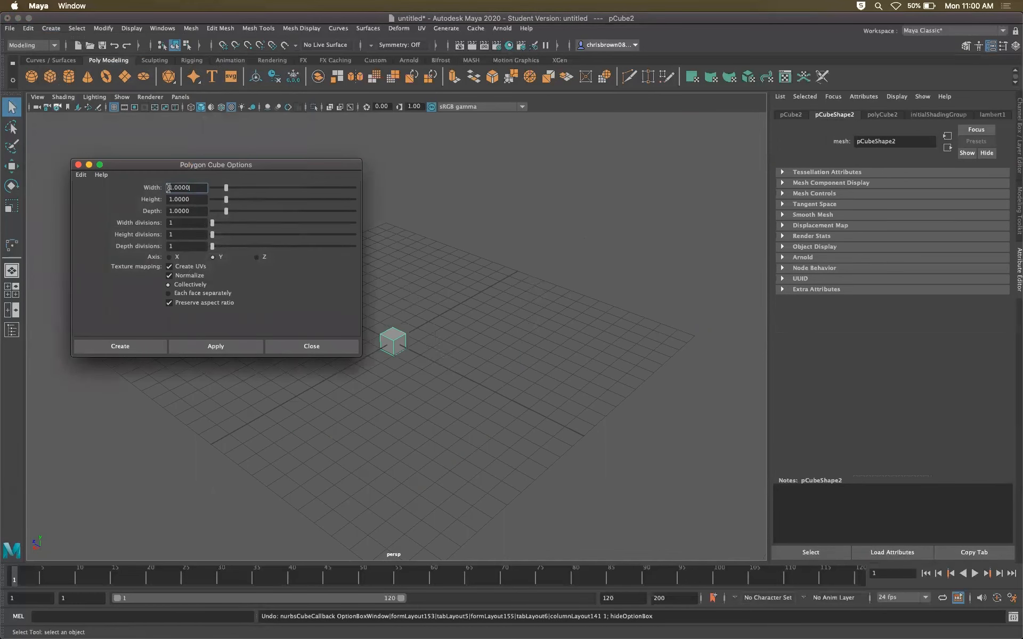
text(10)
key(Tab)
text(10)
key(Tab)
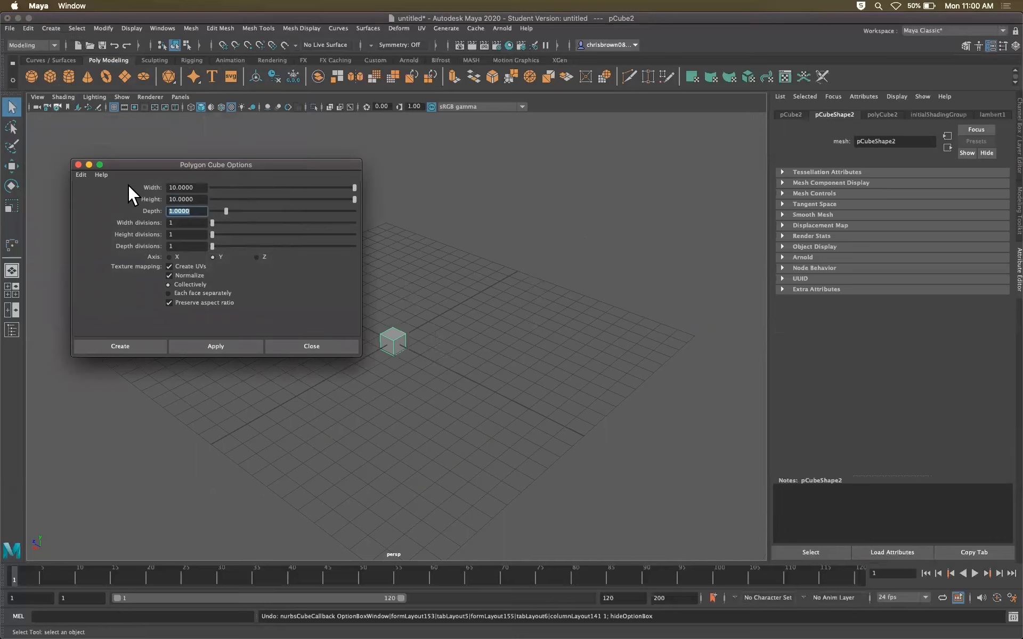
double_click(184, 188)
text(1)
key(Tab)
text(1)
Create a polygon cube with sides of 1 and 10 divisions in width, height and depth
double_click(186, 223)
text(10)
key(Tab)
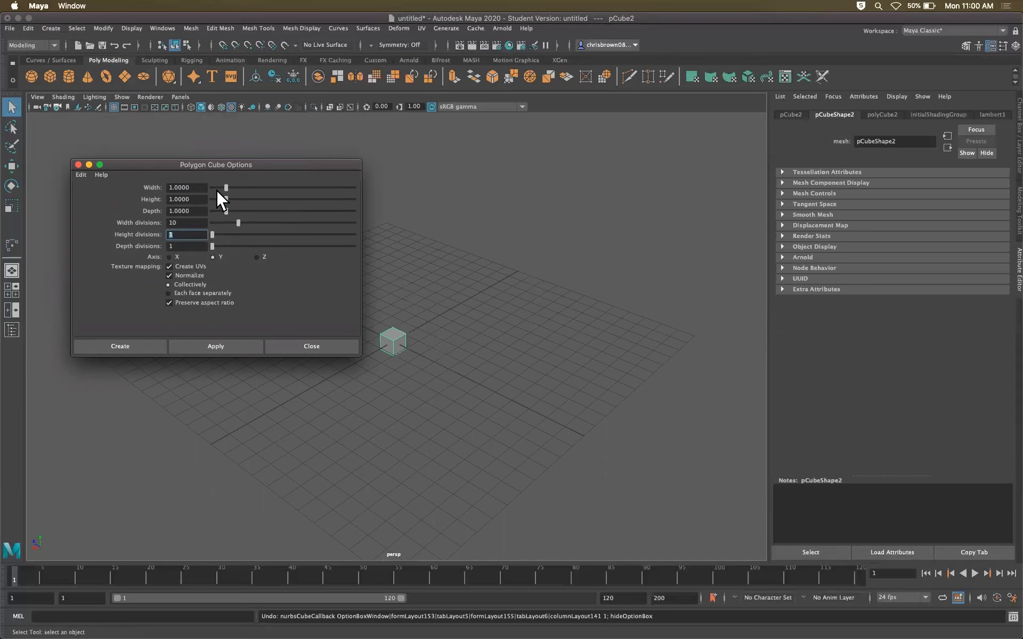
text(1)
click(120, 347)
Move the subdivided cube along the X axis, clear of the plain cube at the grid's centre
click(12, 166)
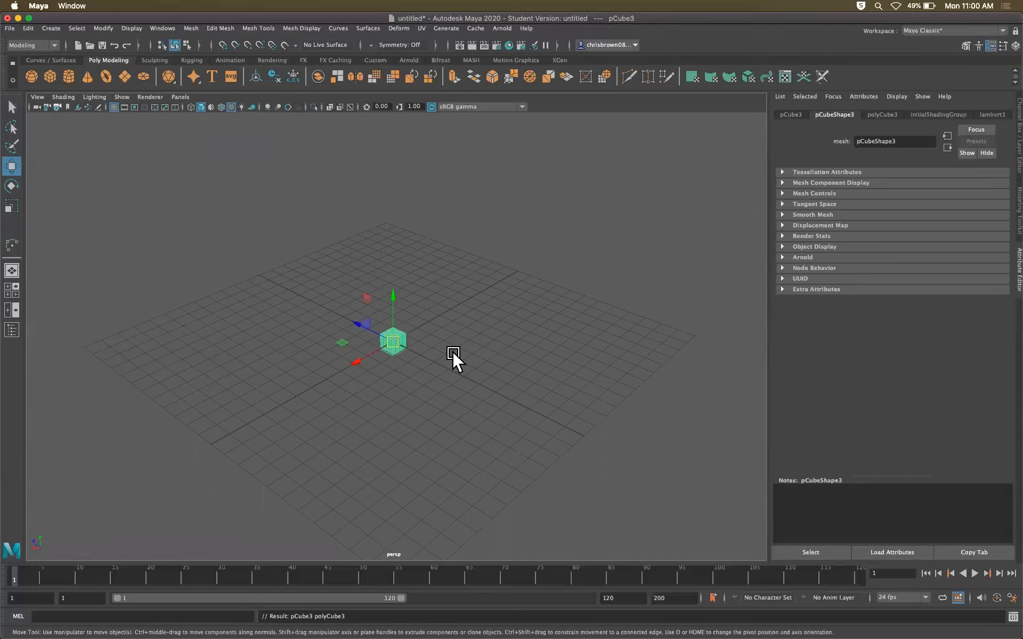
drag(375, 351, 312, 382)
scroll(395, 366, up, 5)
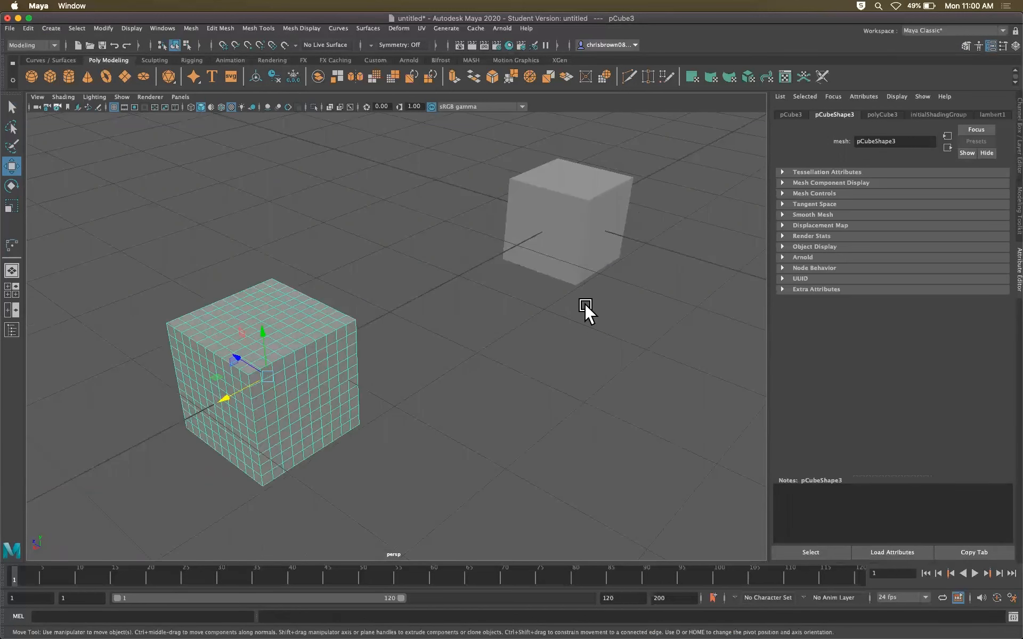
Preview smoothing on the plain cube and on the subdivided cube, returning each to its unsmoothed display
click(579, 235)
key(3)
key(1)
click(323, 378)
key(3)
key(1)
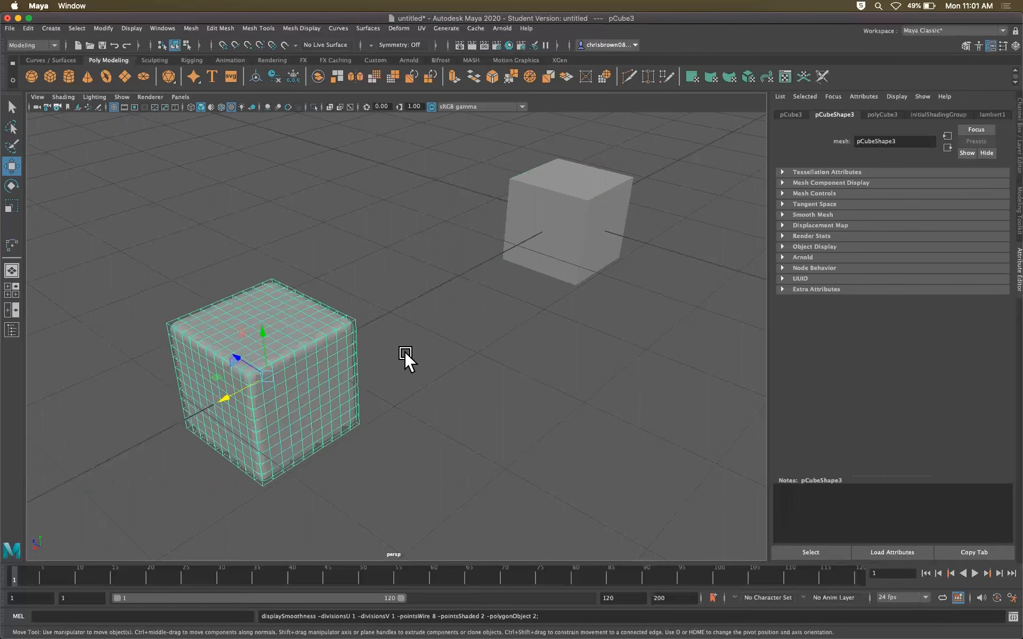
Select the plain and subdivided cubes in turn to compare their wireframes, and display the Outliner beside the view
click(449, 337)
click(315, 372)
click(366, 338)
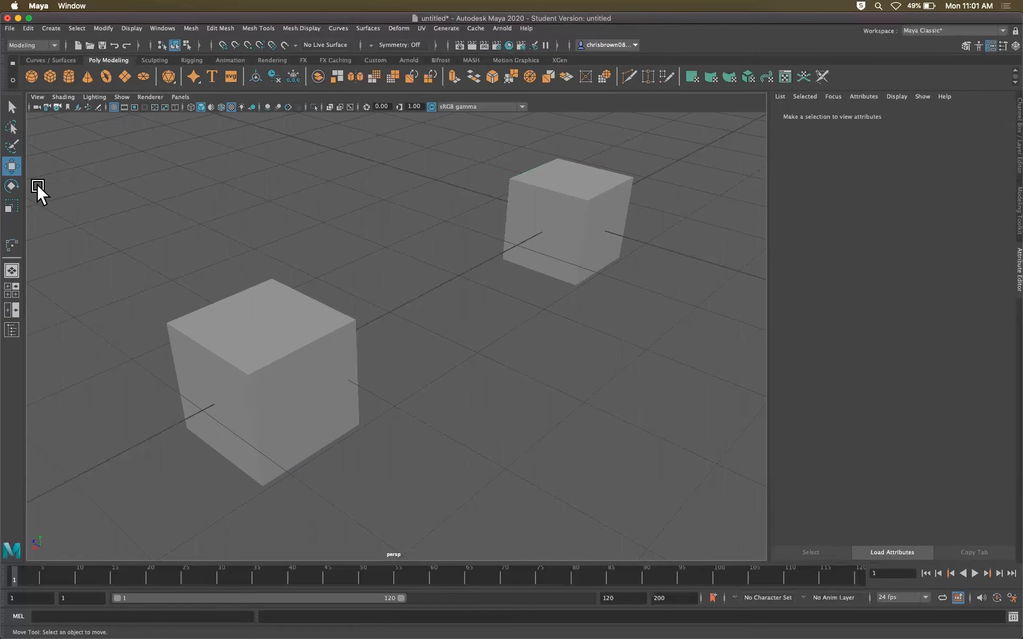
click(534, 196)
click(314, 352)
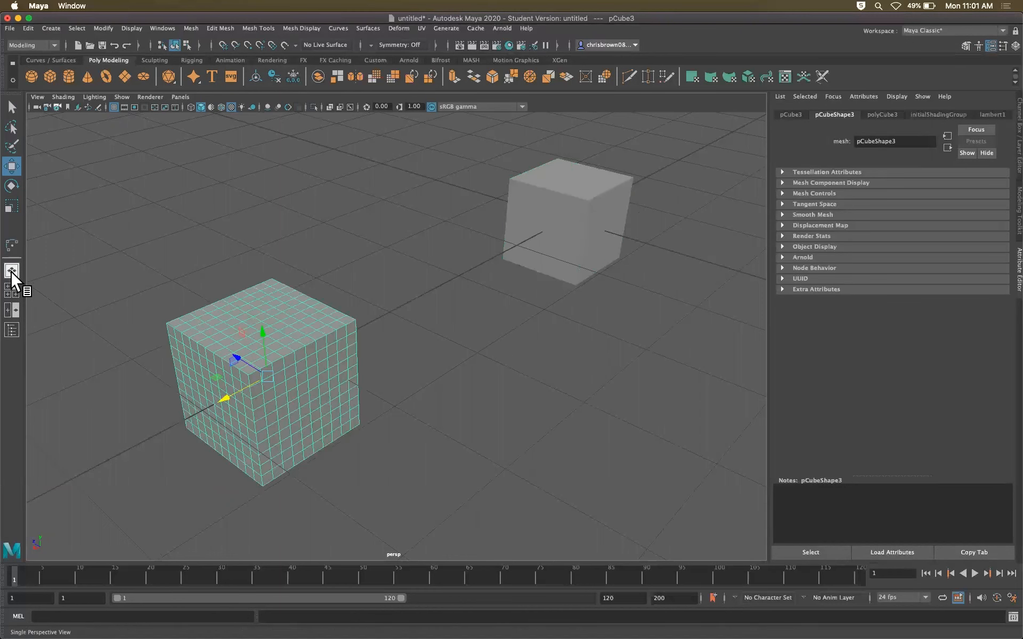
click(11, 330)
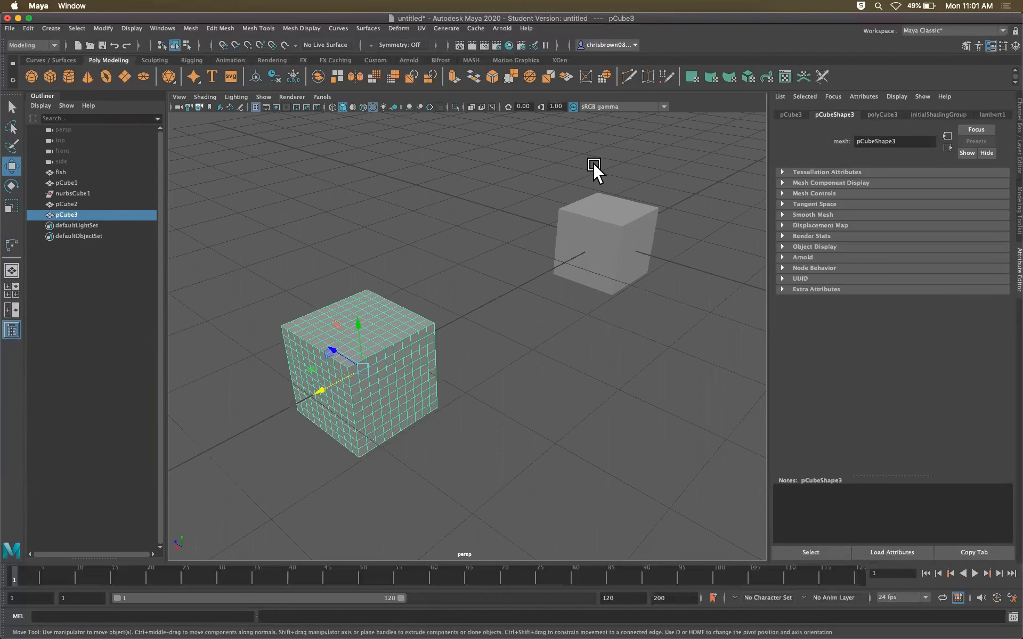
Show the four-view layout, then return to the single perspective view with the subdivided cube in the foreground
click(13, 291)
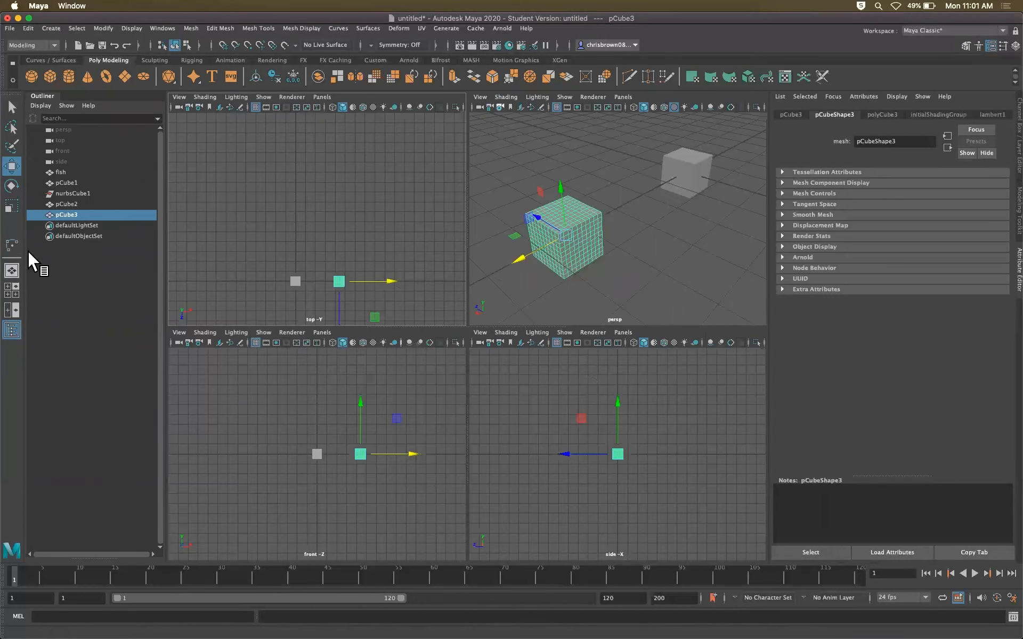
click(12, 270)
alt+drag(494, 337, 531, 319)
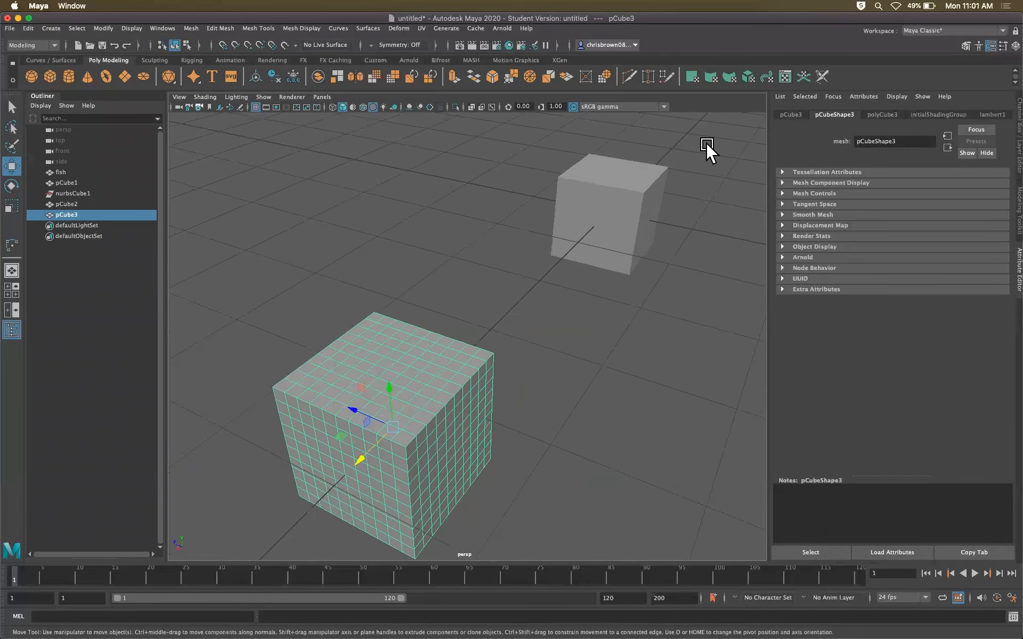
Compare the Attribute Editor and Modeling Toolkit for the subdivided cube, switching it to face selection and back to object mode before deselecting it
click(881, 114)
key(ctrl+a)
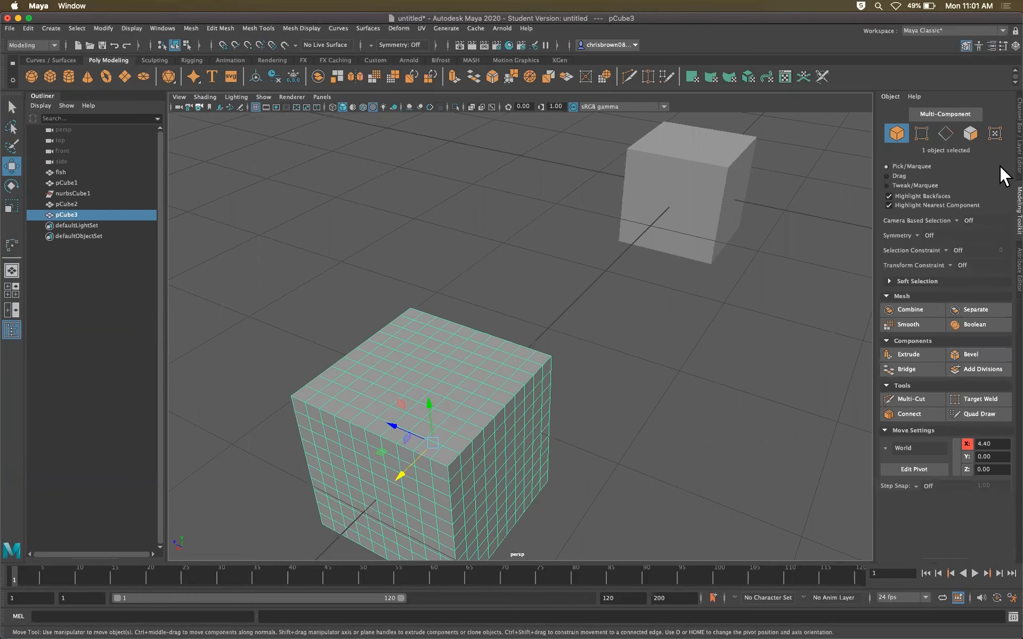
click(1018, 211)
right_drag(500, 334, 516, 328)
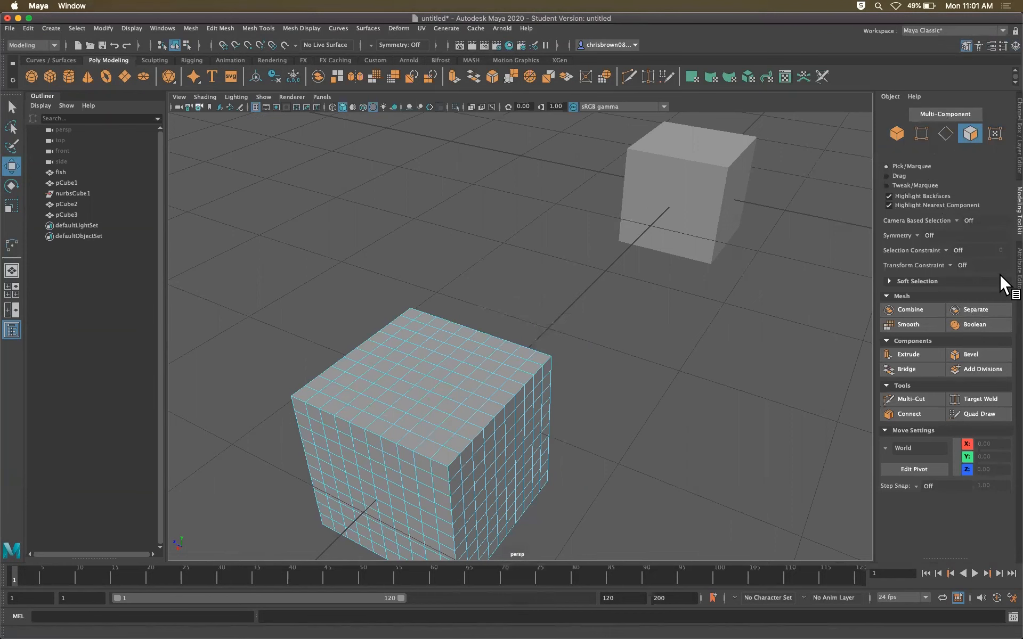
key(ctrl+a)
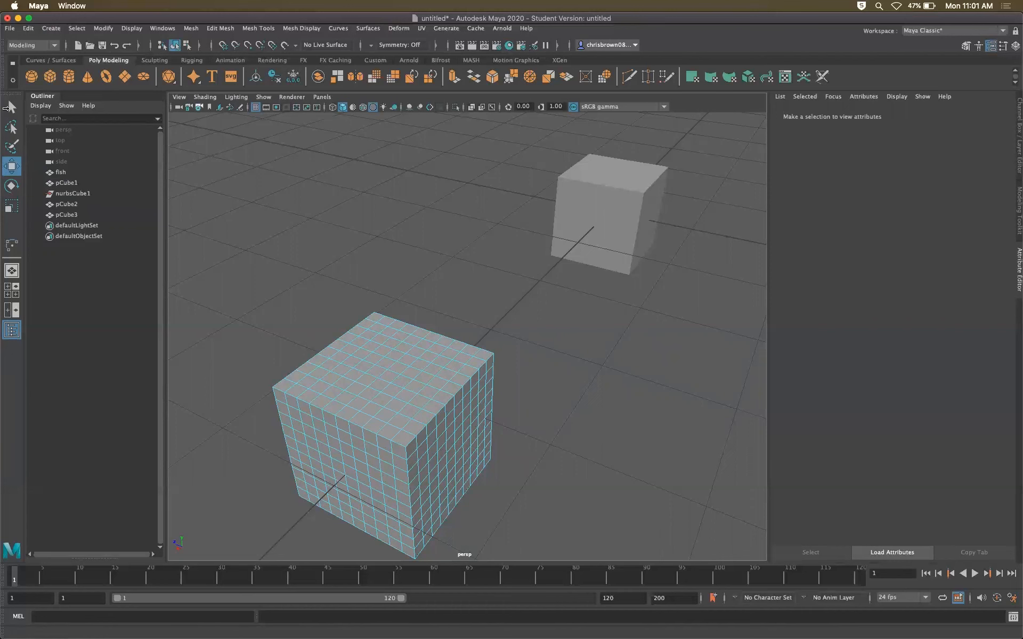
right_drag(367, 334, 401, 317)
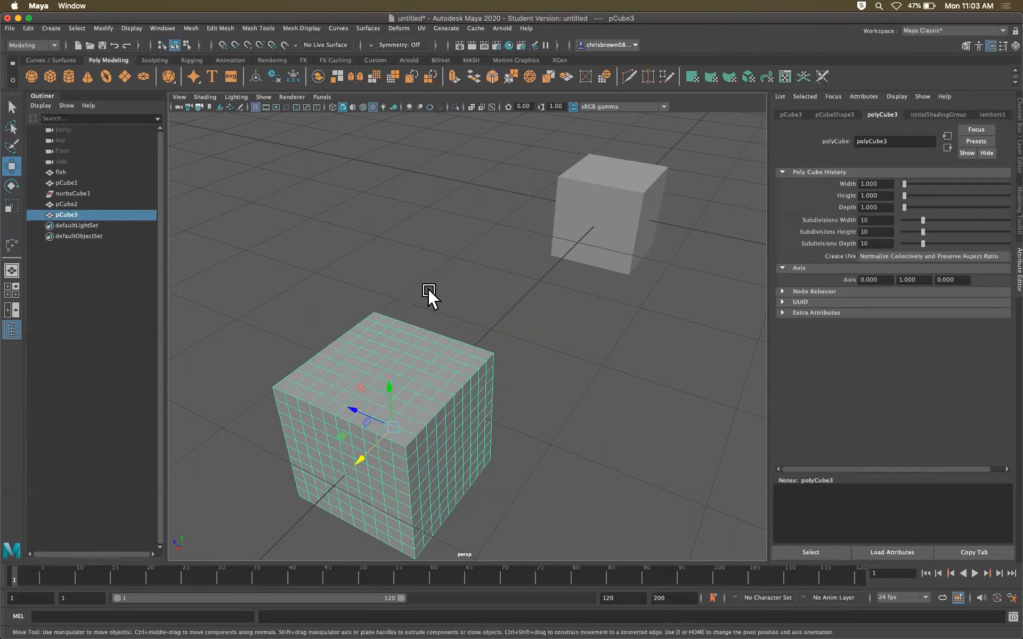
click(509, 220)
Examine the primary project locations in the Project Window and close it without changes
click(10, 27)
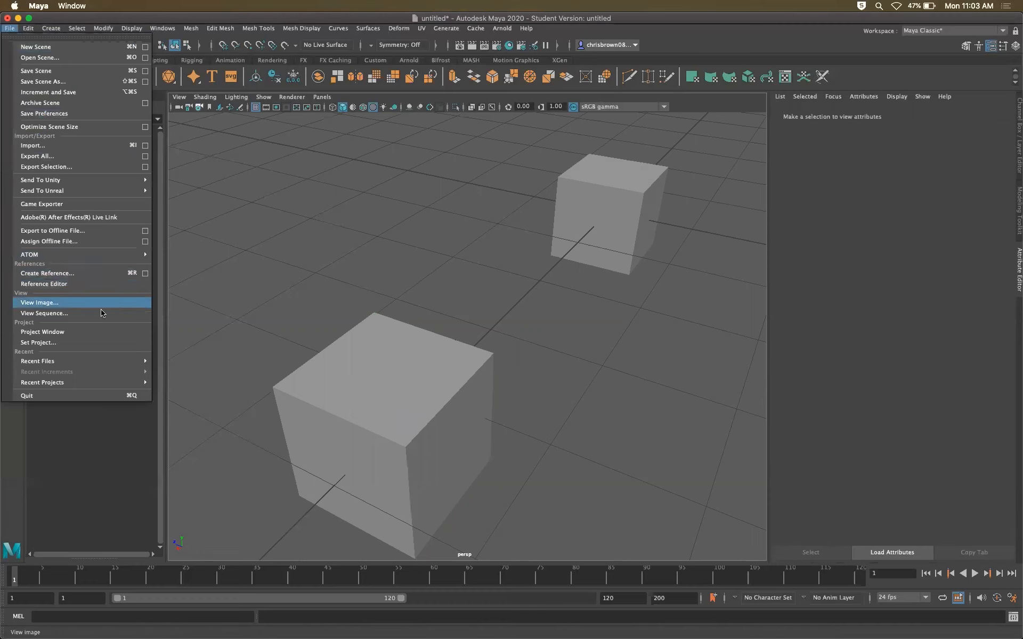
click(58, 333)
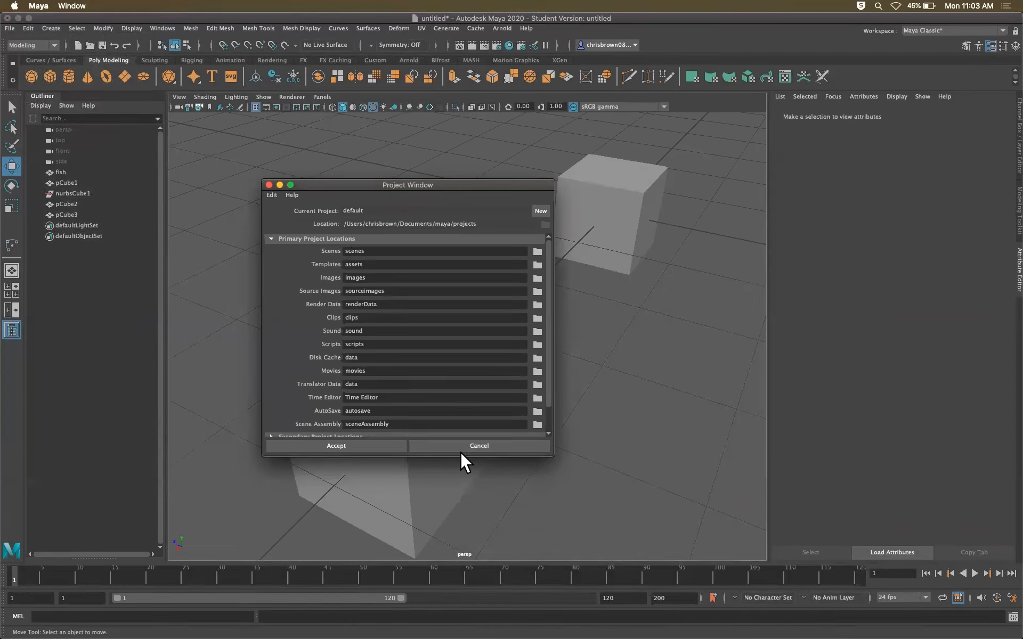
click(474, 443)
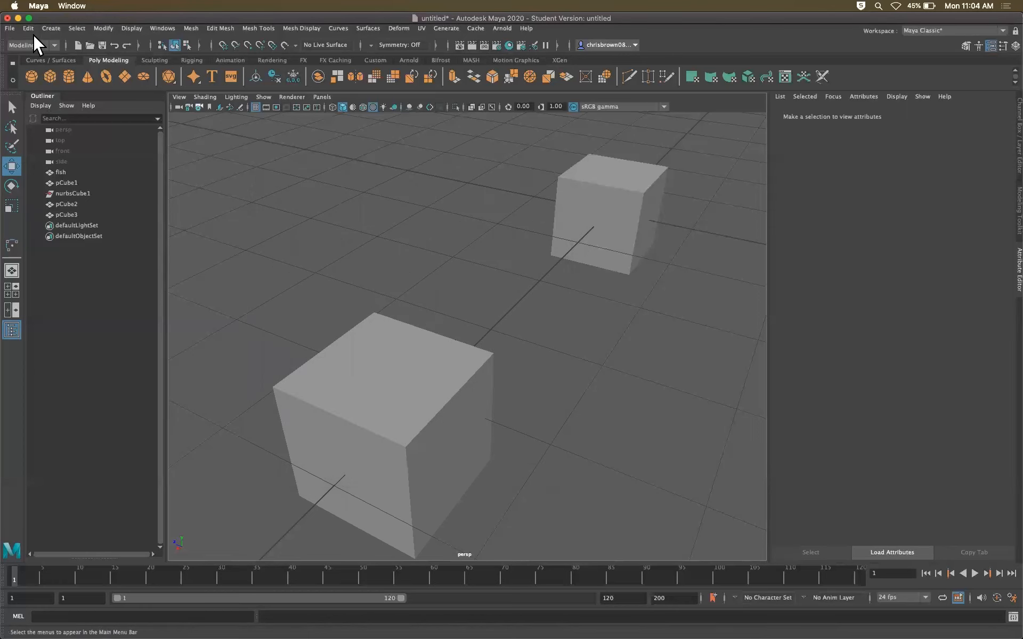
Create a new project named Maya Summer II 2020 with the Desktop as its location
click(10, 27)
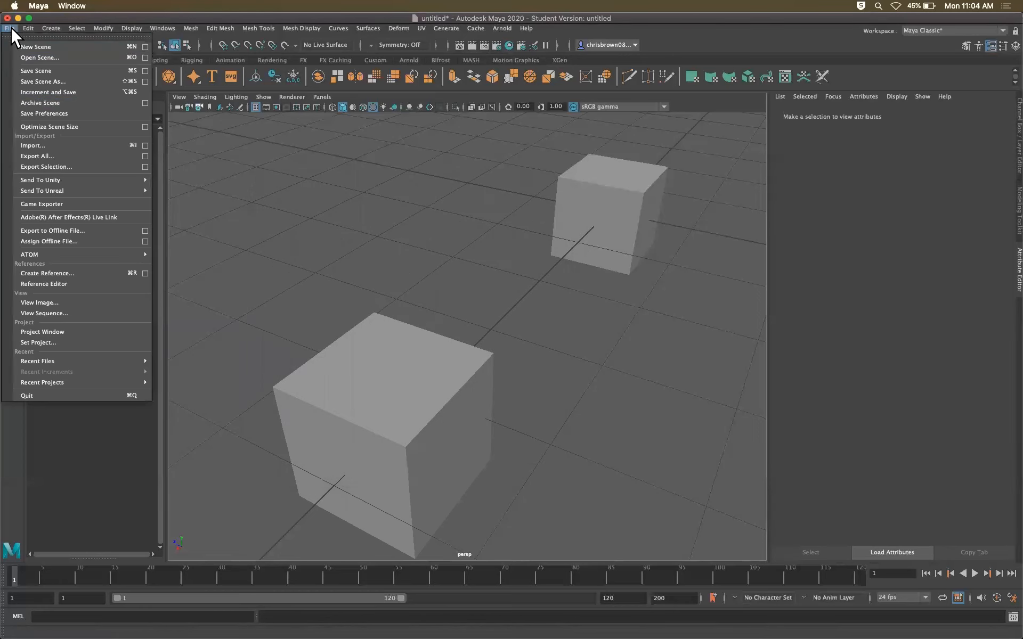
click(59, 332)
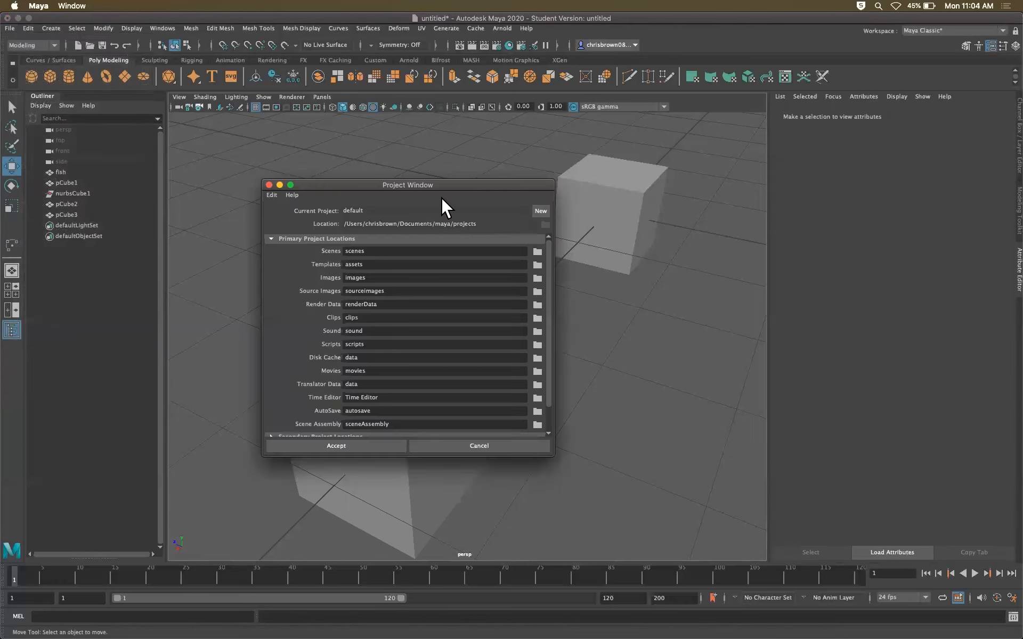
click(536, 210)
double_click(391, 210)
text(Maya Summer II 2020)
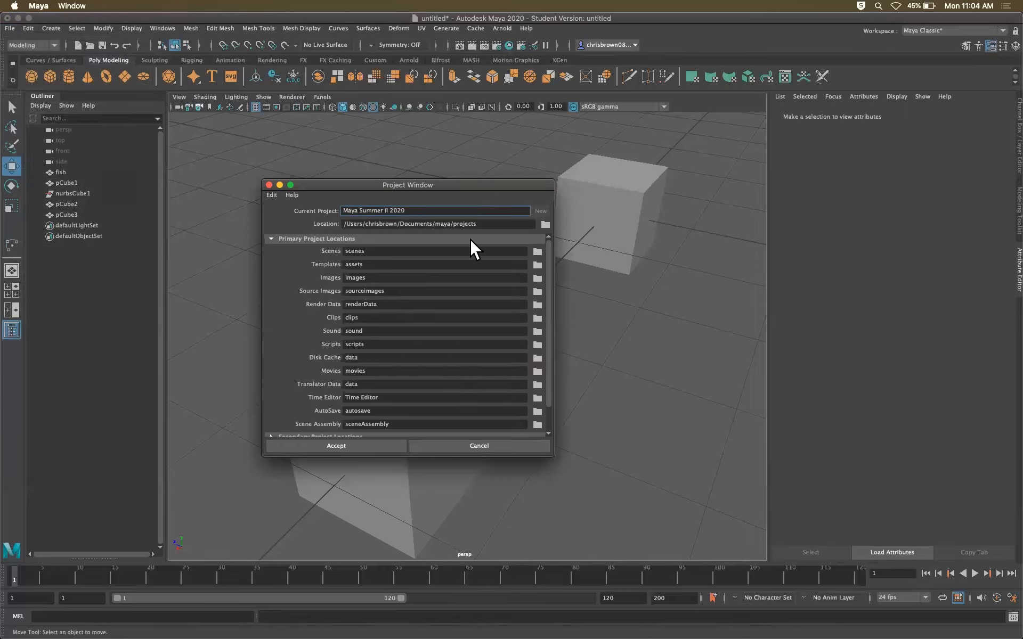
click(544, 223)
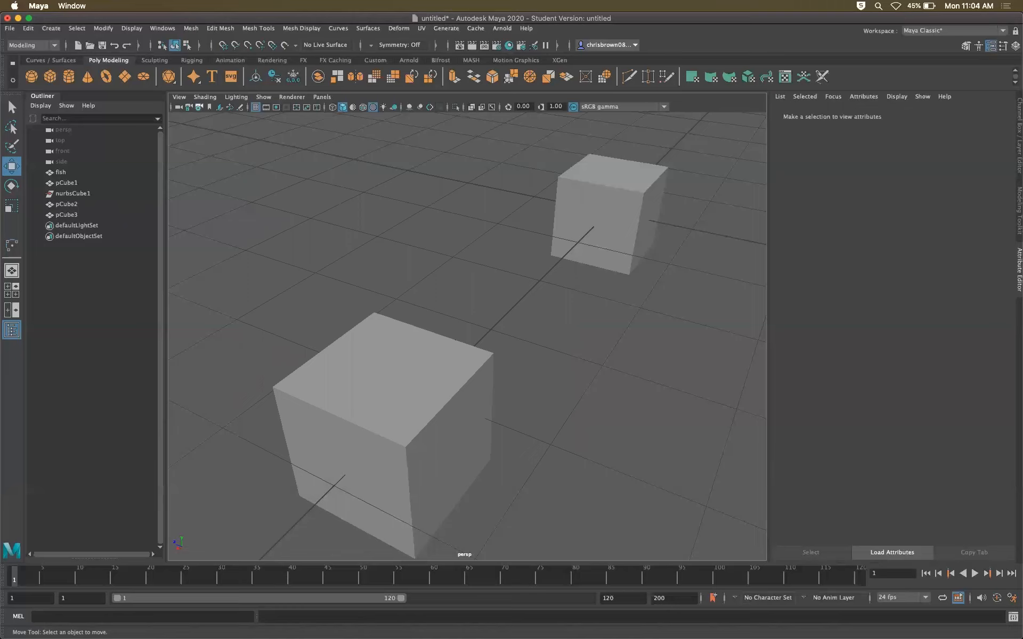
Review the current project's settings and examine the Maya Summer II 2020 folder structure in Finder, closing both windows
click(11, 26)
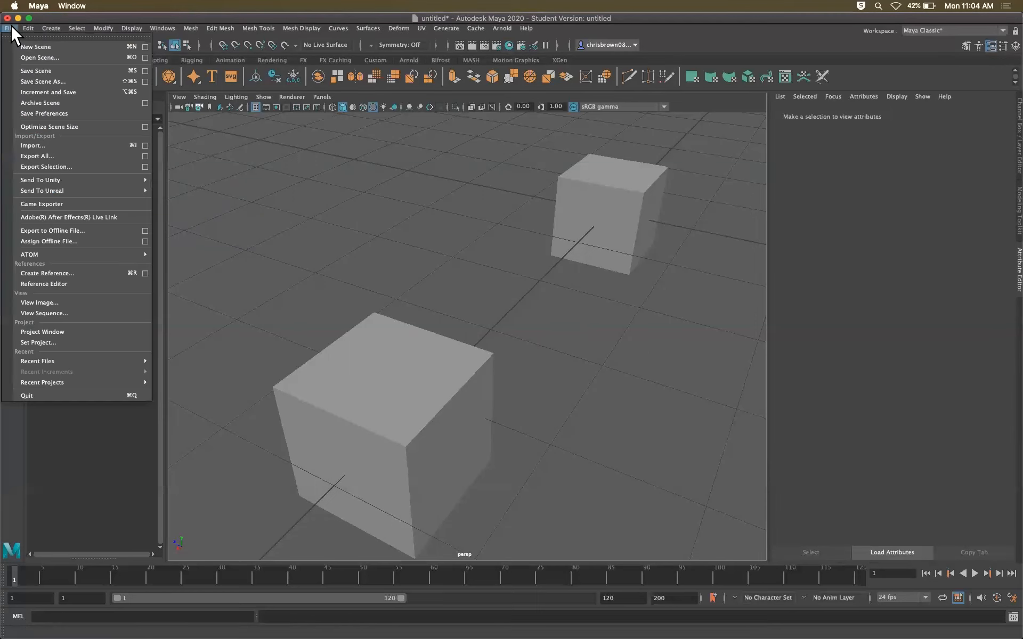
click(64, 330)
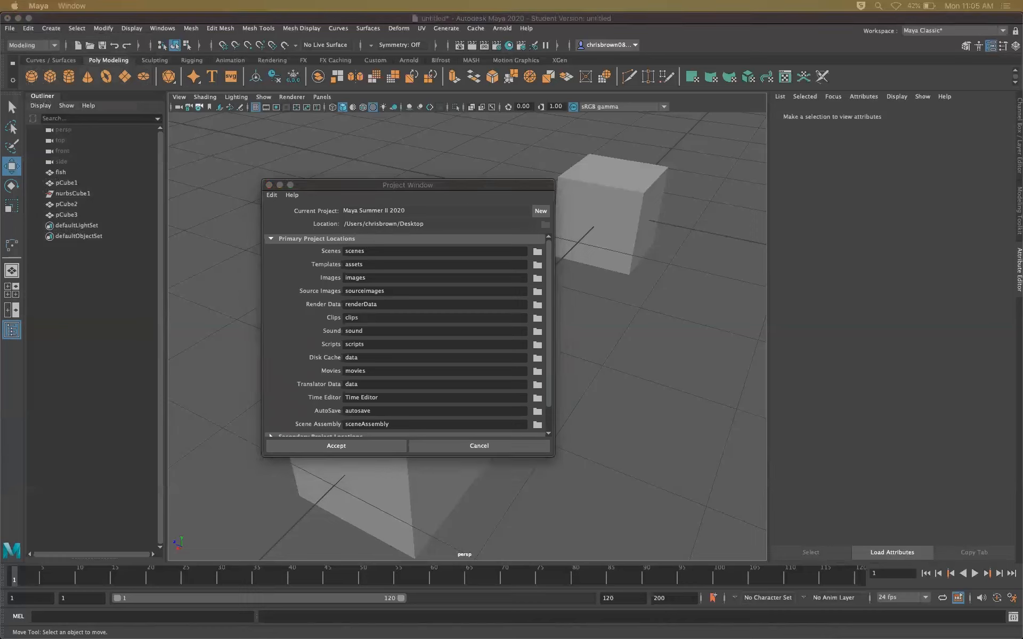
drag(1022, 143, 268, 159)
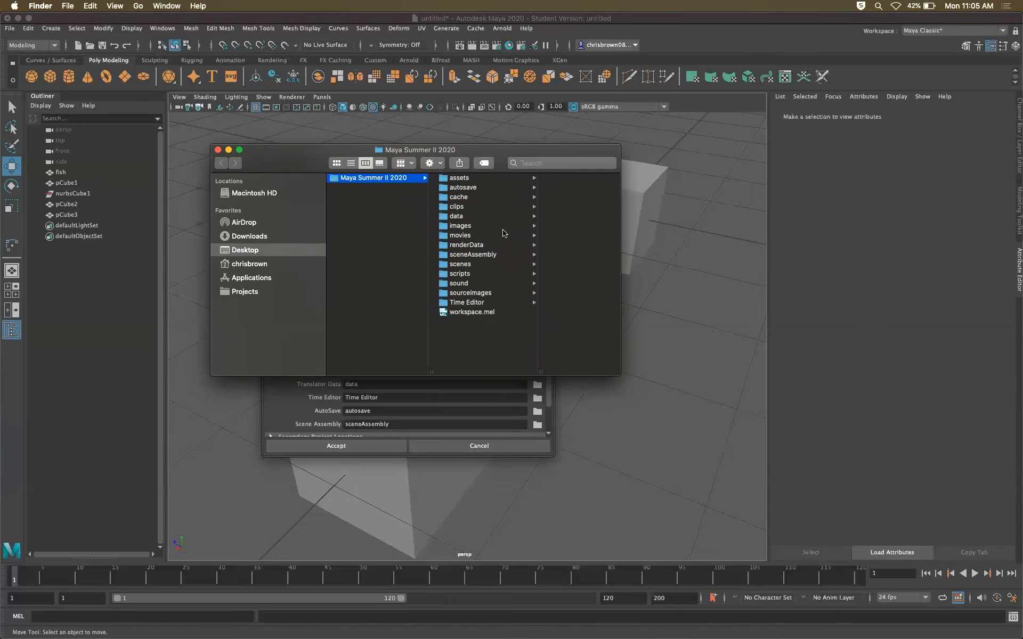
click(218, 150)
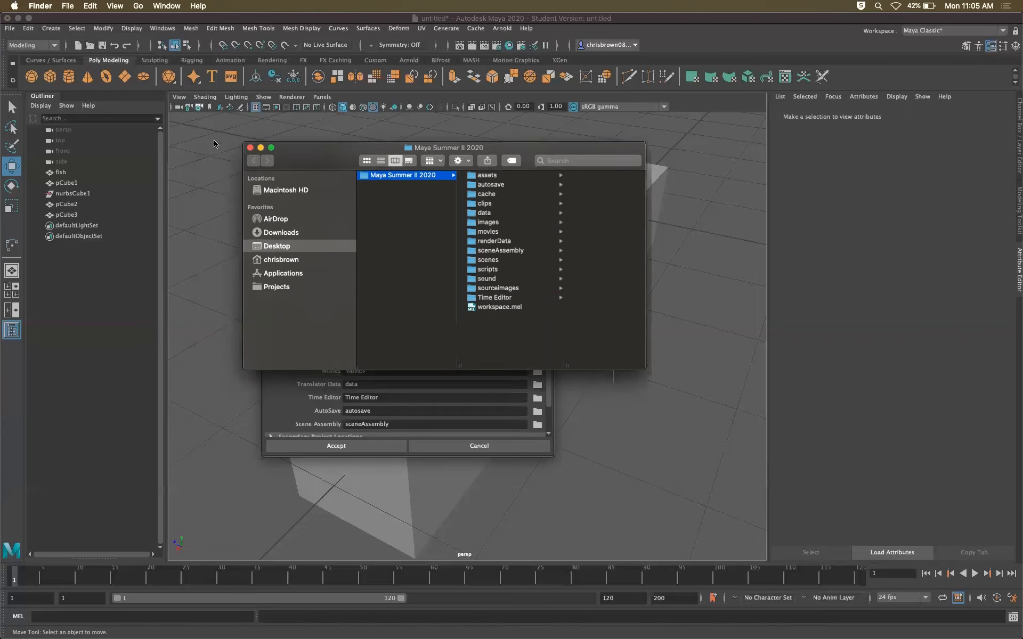
click(481, 446)
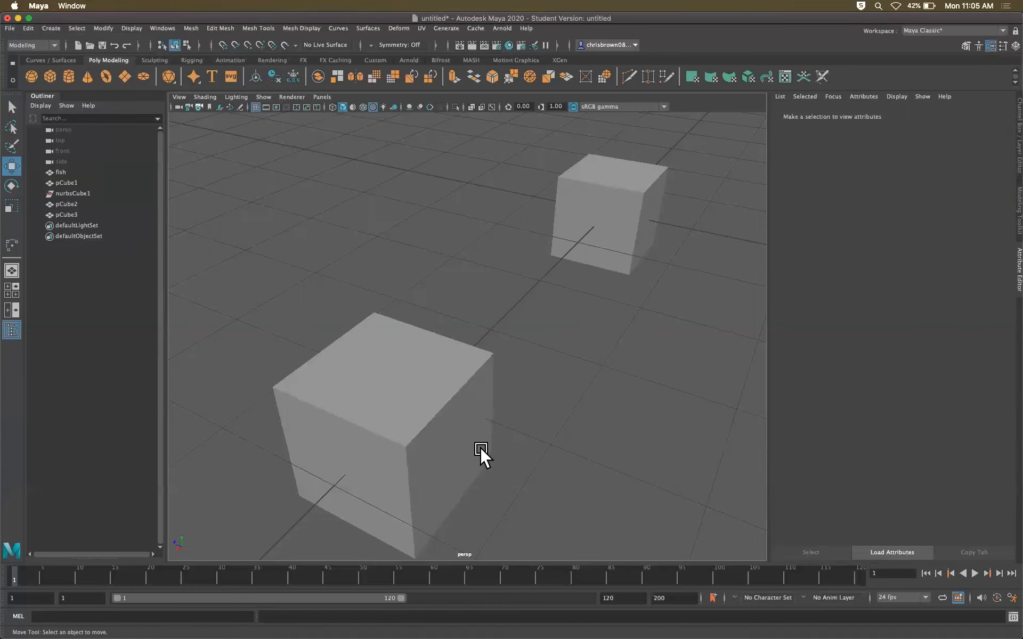
Save the scene as boolean.mb in the scenes folder of the Maya Summer II 2020 project
click(468, 407)
click(612, 200)
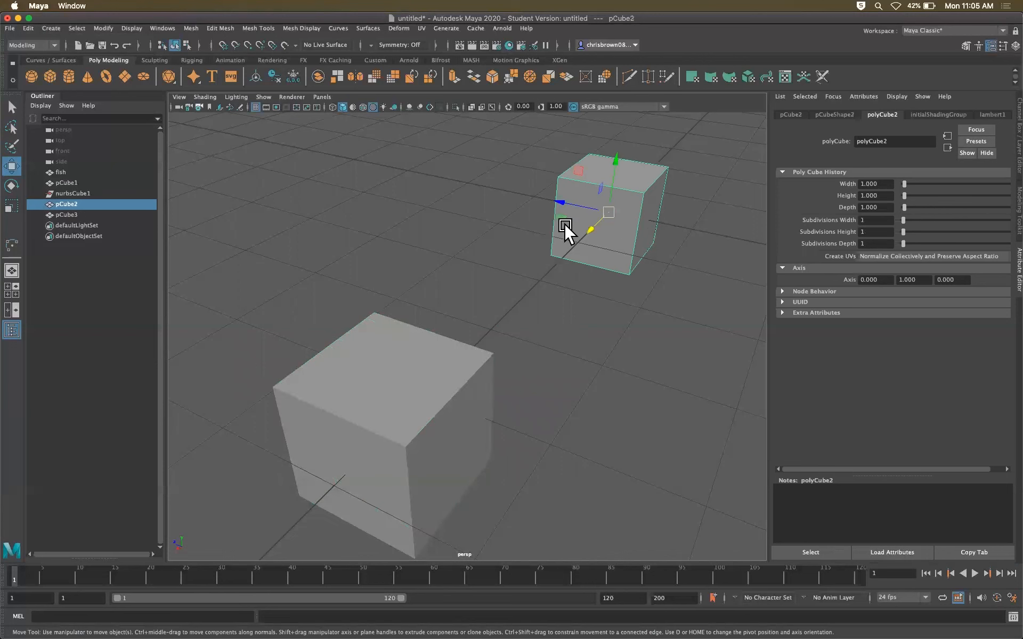
click(13, 27)
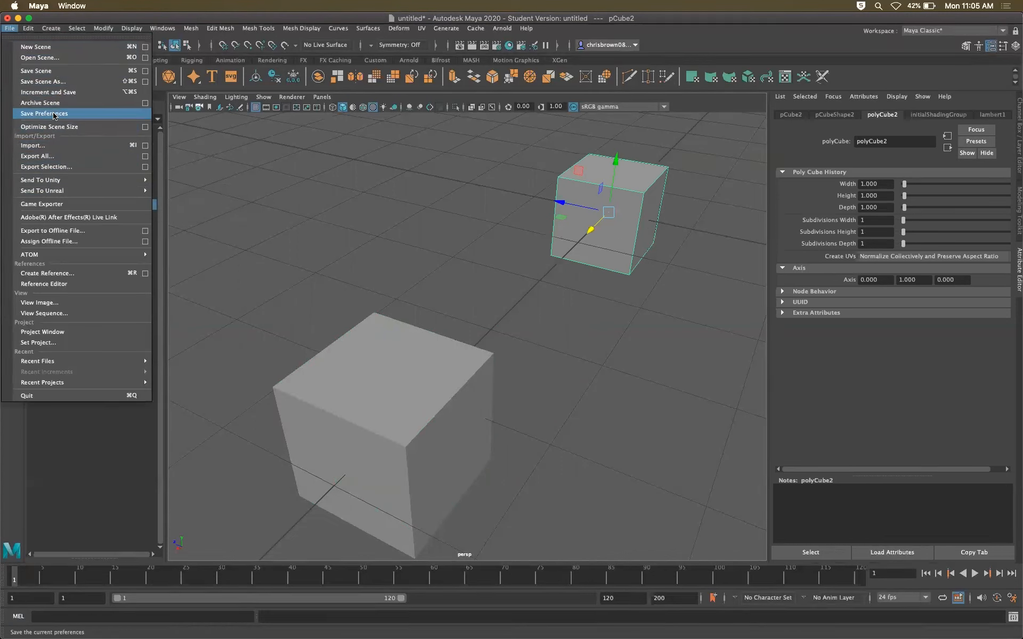
click(57, 83)
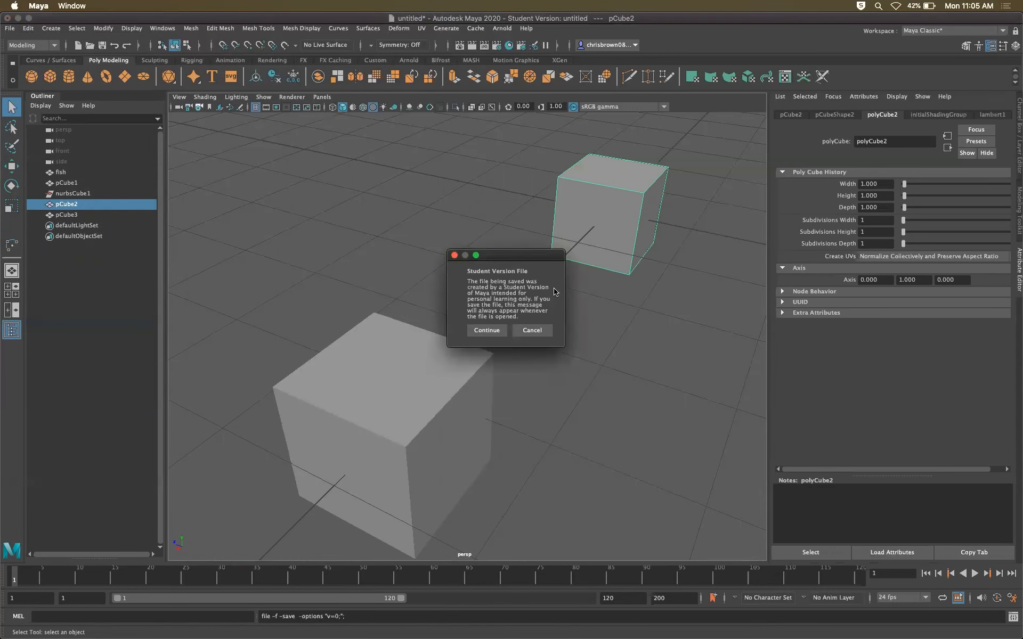
click(486, 330)
key(w)
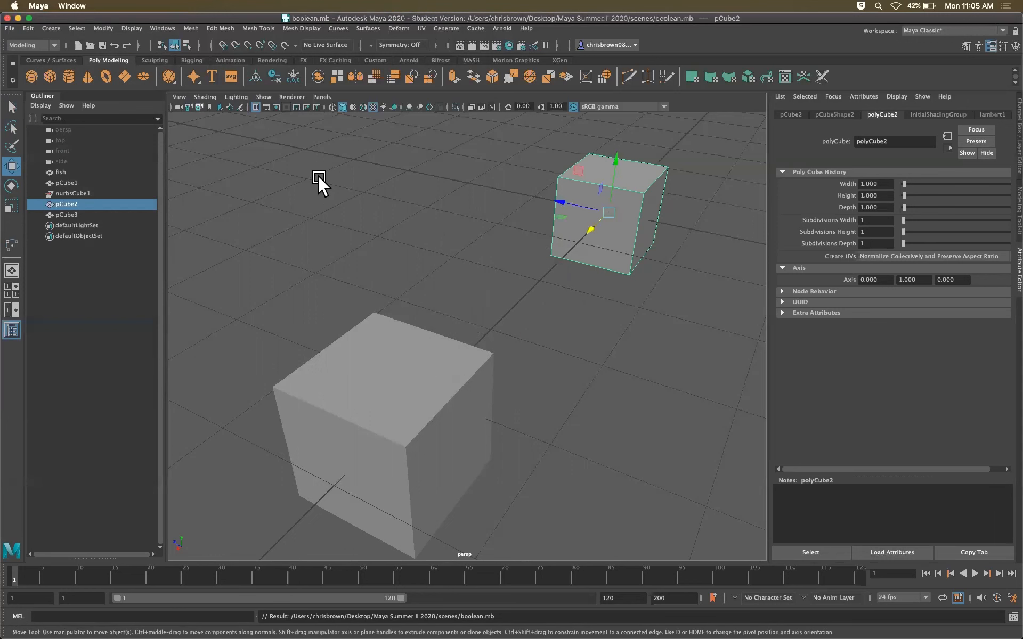
Select the plain cube and the subdivided cube alternately to view their creation attributes
click(500, 360)
click(478, 386)
click(581, 246)
click(415, 375)
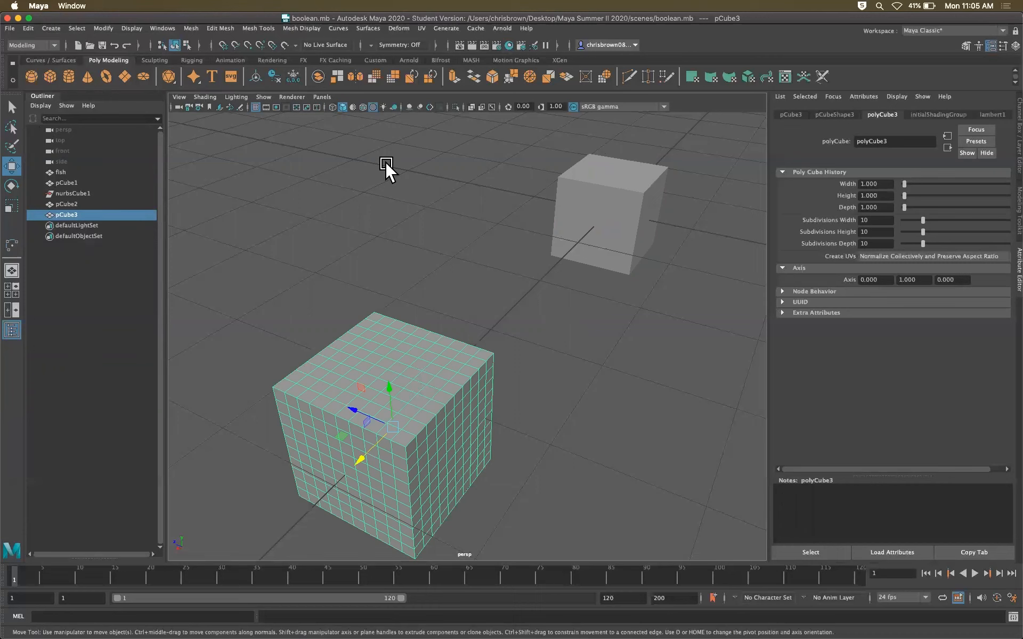
click(347, 107)
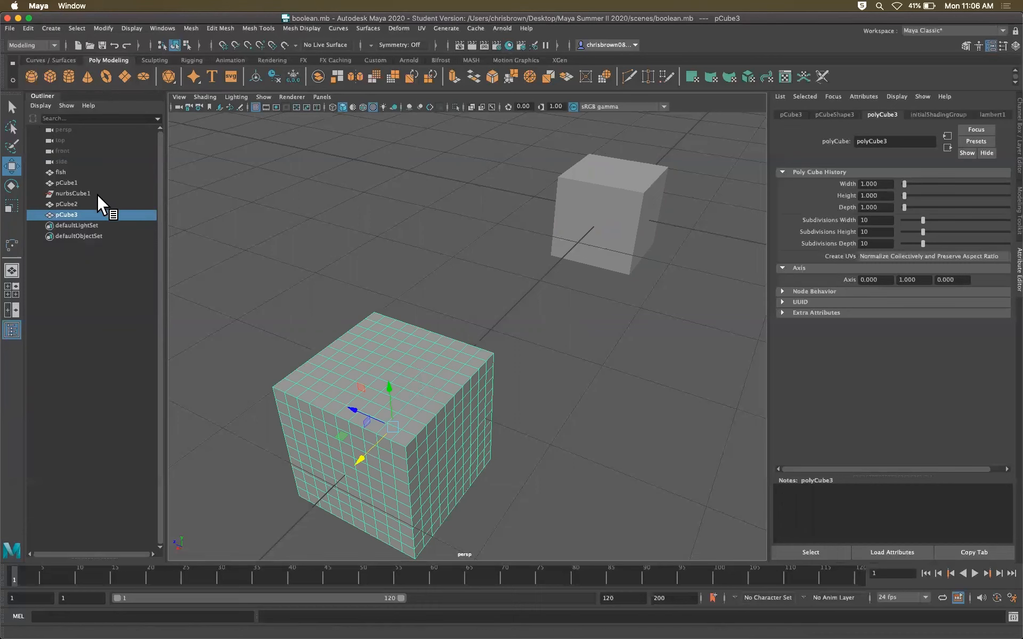
Delete the empty nurbsCube1 node from the scene
click(74, 204)
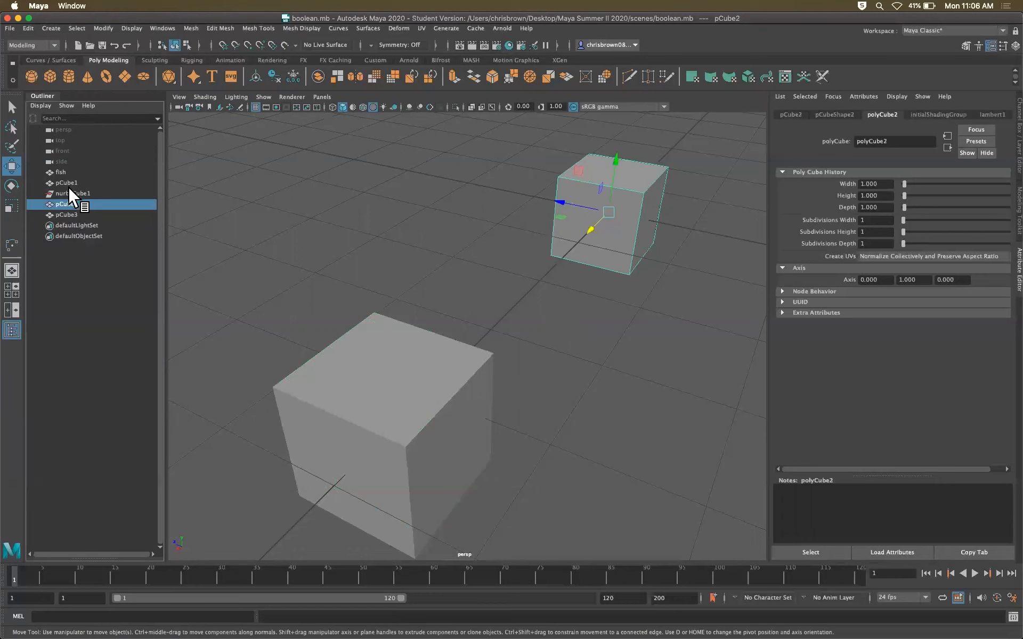
click(78, 193)
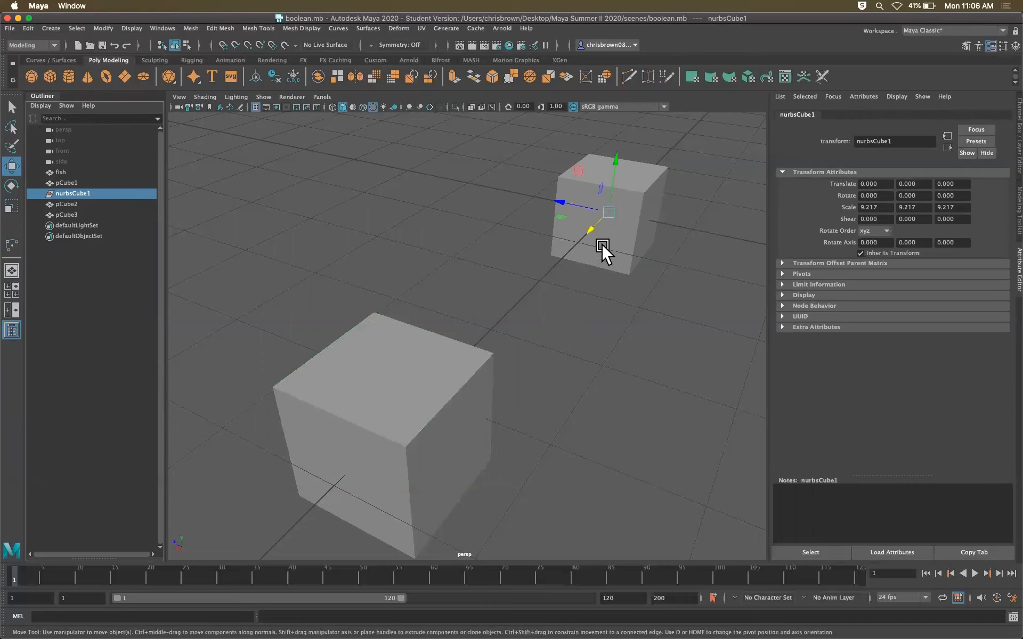
key(Delete)
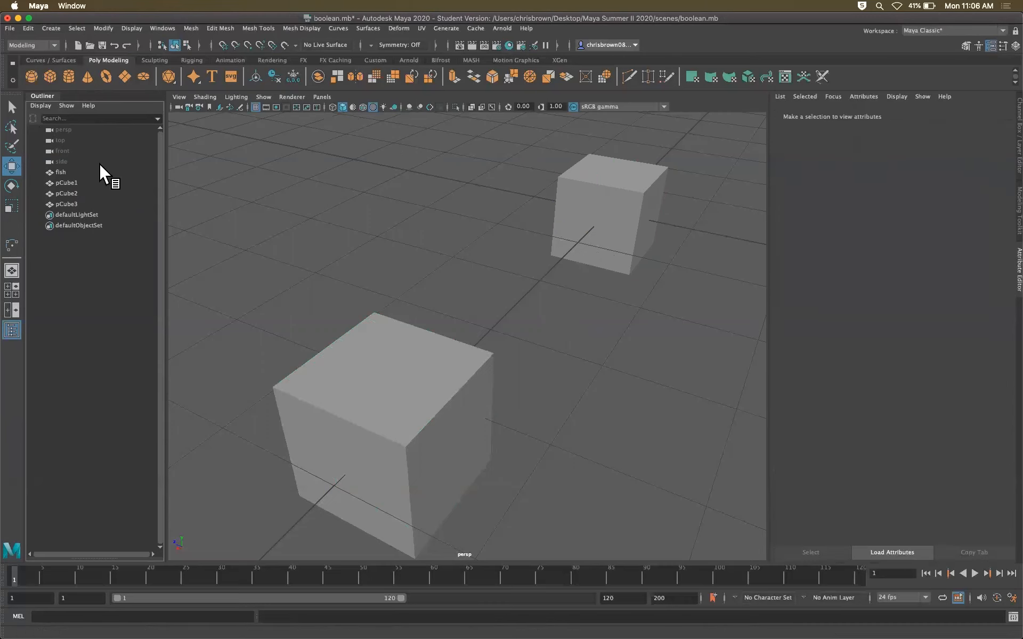
Identify the remaining objects in the Outliner and delete the fish, pCube2 and pCube1, keeping only the subdivided cube
click(67, 182)
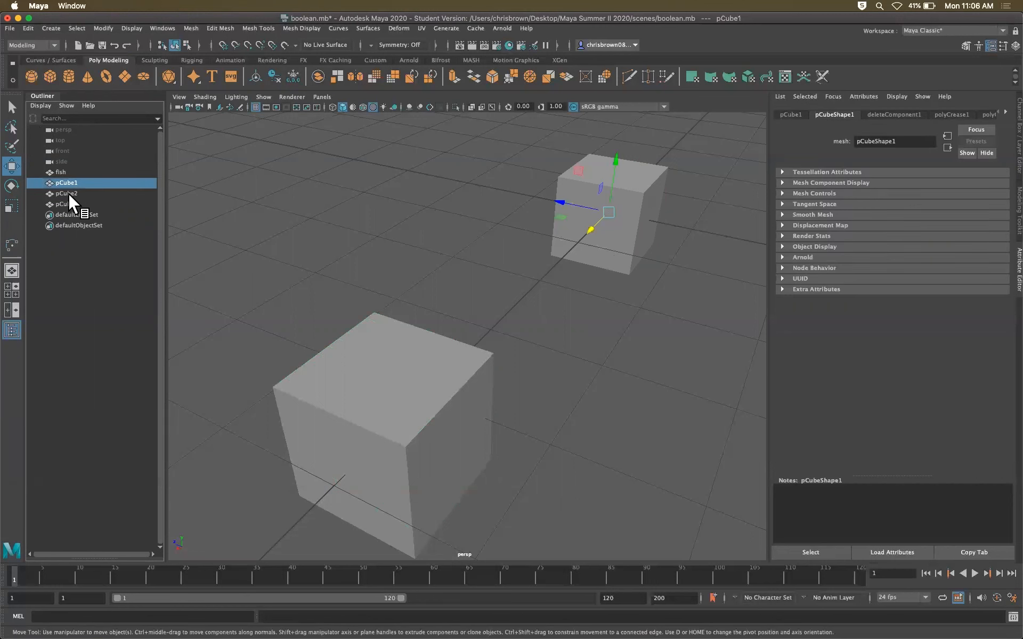
click(66, 193)
click(71, 204)
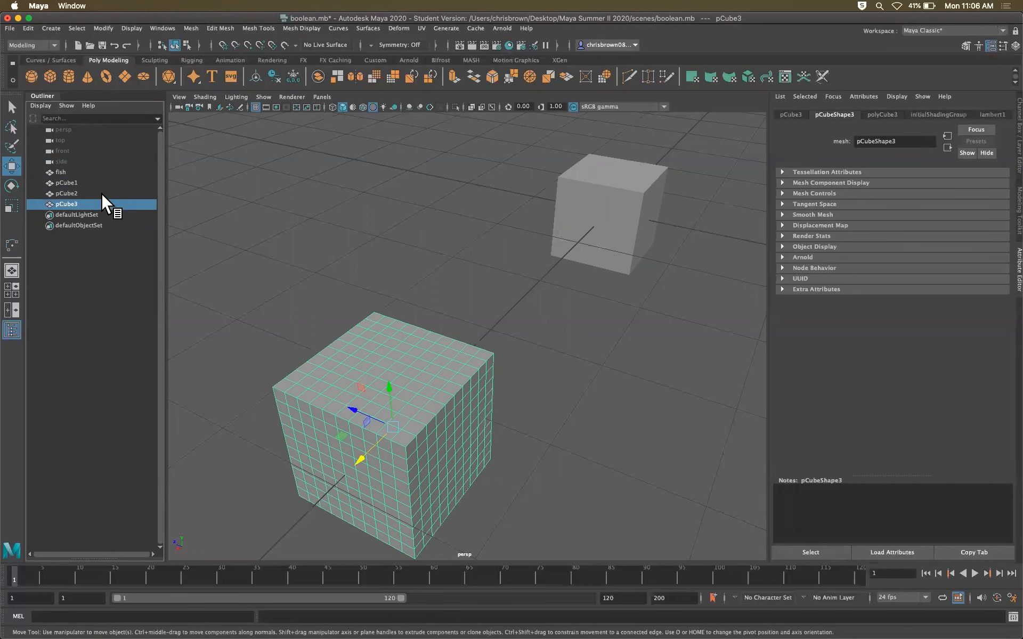
click(74, 183)
click(74, 193)
click(72, 174)
click(75, 191)
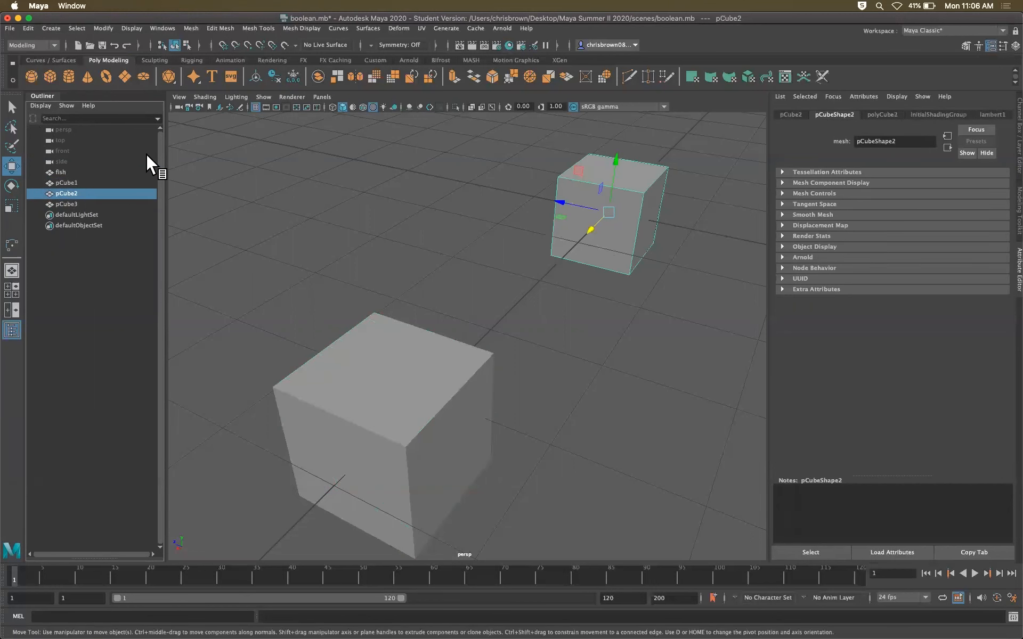
key(Delete)
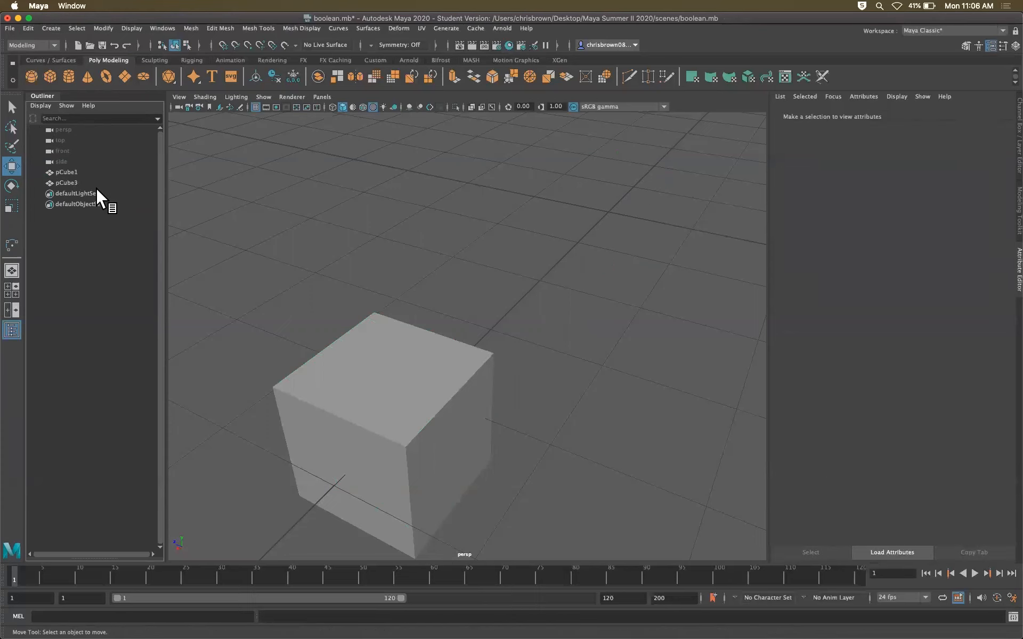
click(72, 172)
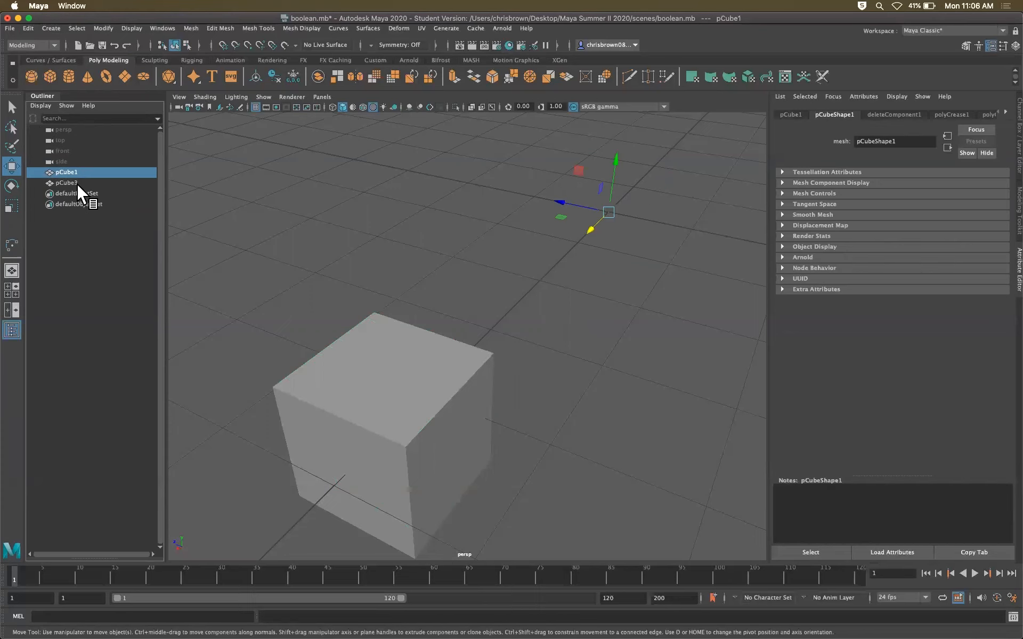
click(64, 229)
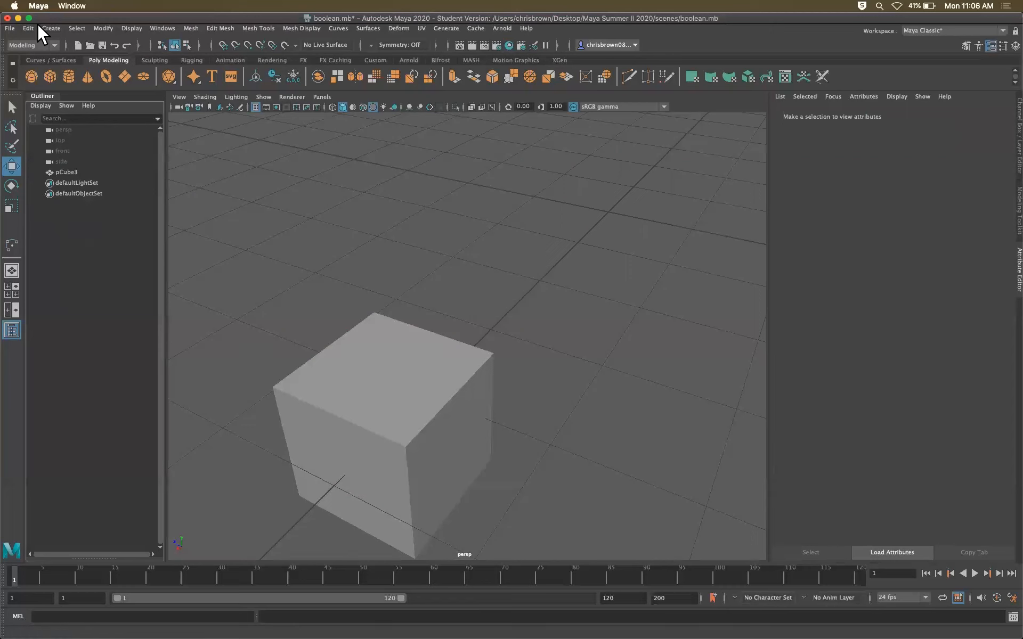
Start a new scene without saving the changes to boolean.mb
click(11, 29)
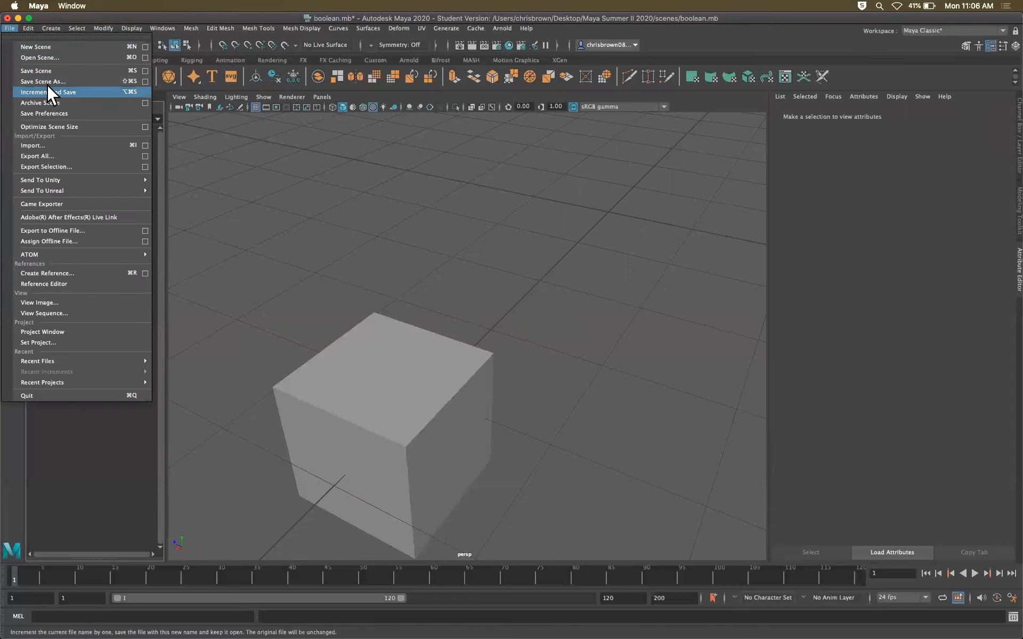
click(43, 47)
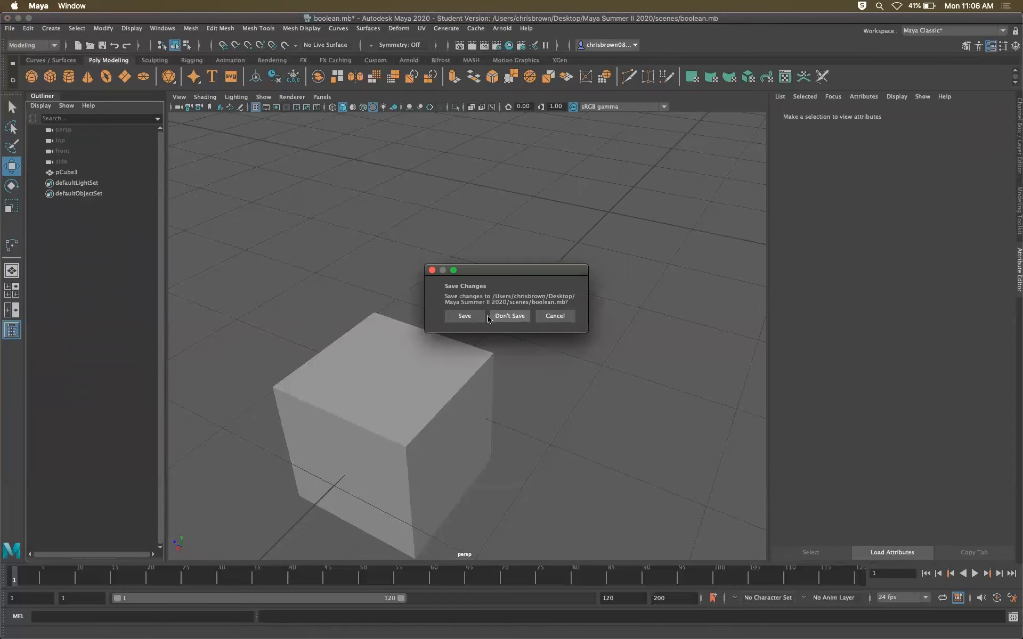
click(509, 317)
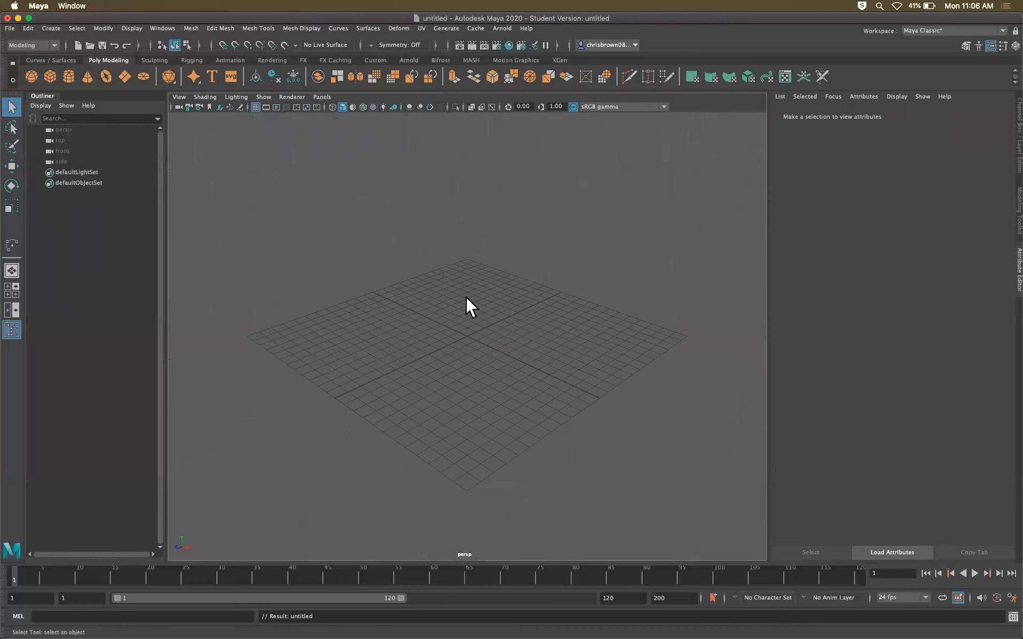
Save the empty scene as boolean.mb in the Maya Summer II 2020 scenes folder, over the existing file
click(9, 28)
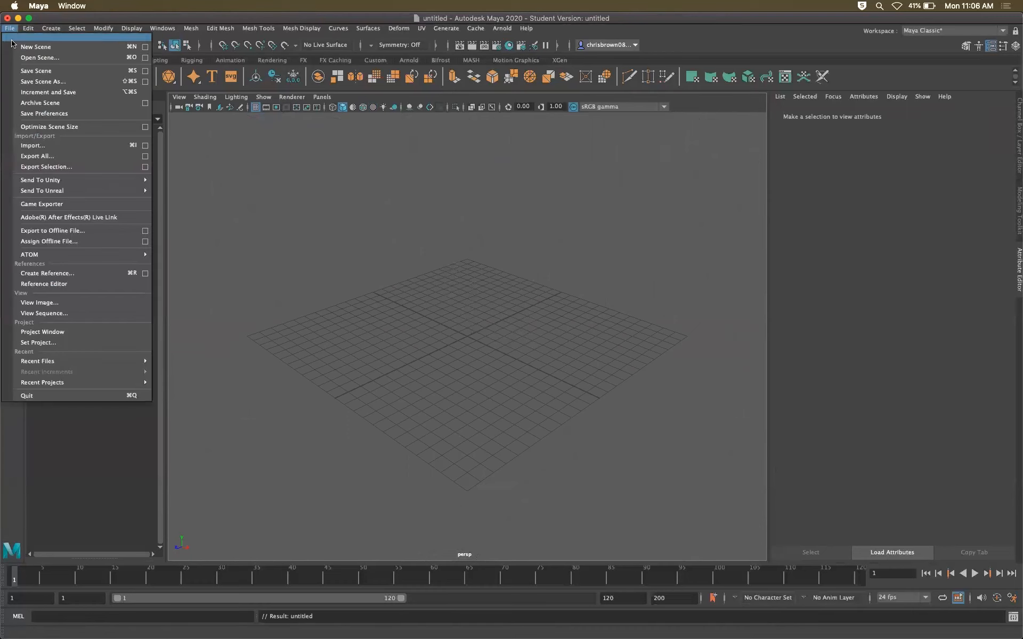
click(45, 76)
click(257, 332)
click(648, 562)
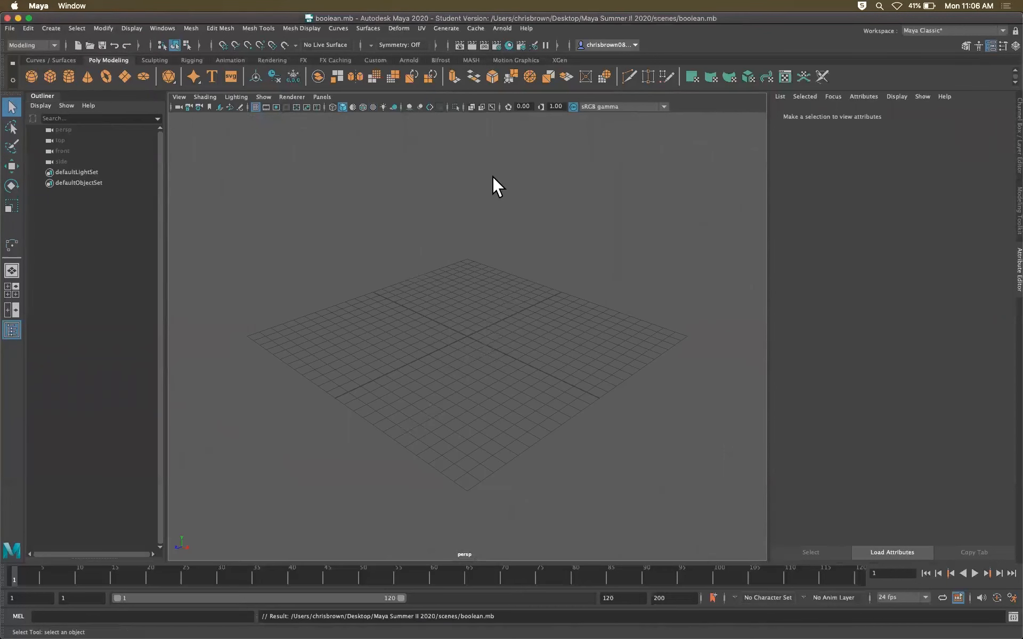
Create a polygon cube at the origin and find it in the Outliner
click(50, 77)
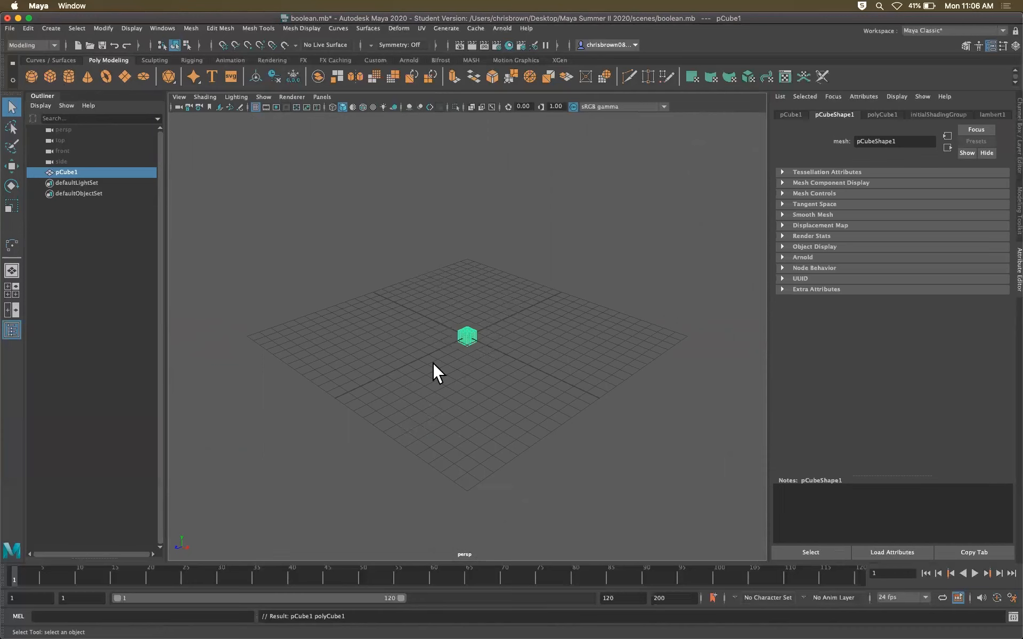
scroll(459, 337, up, 10)
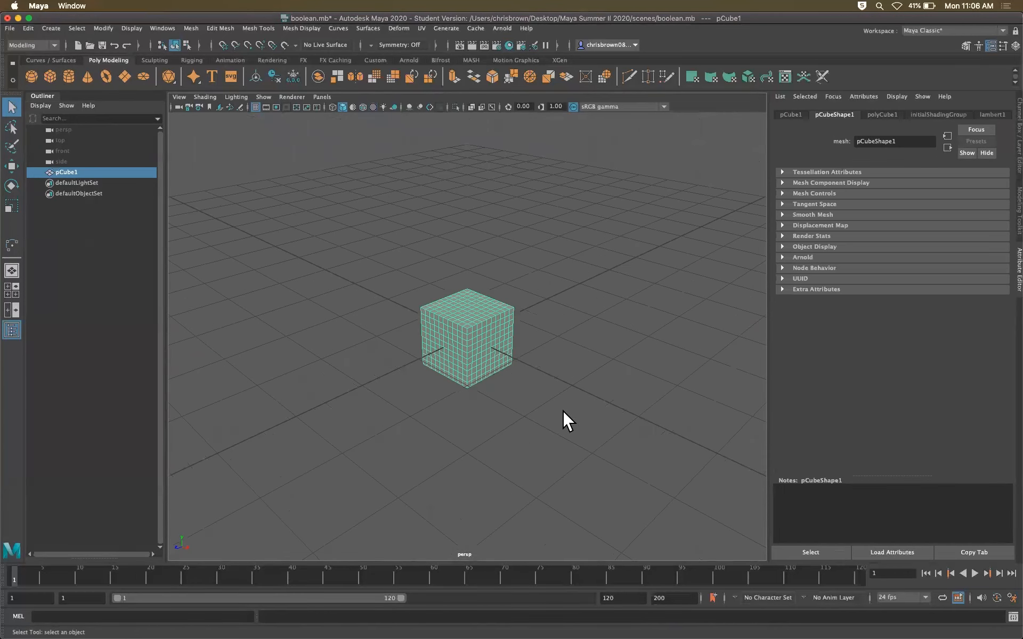
alt+drag(578, 411, 474, 341)
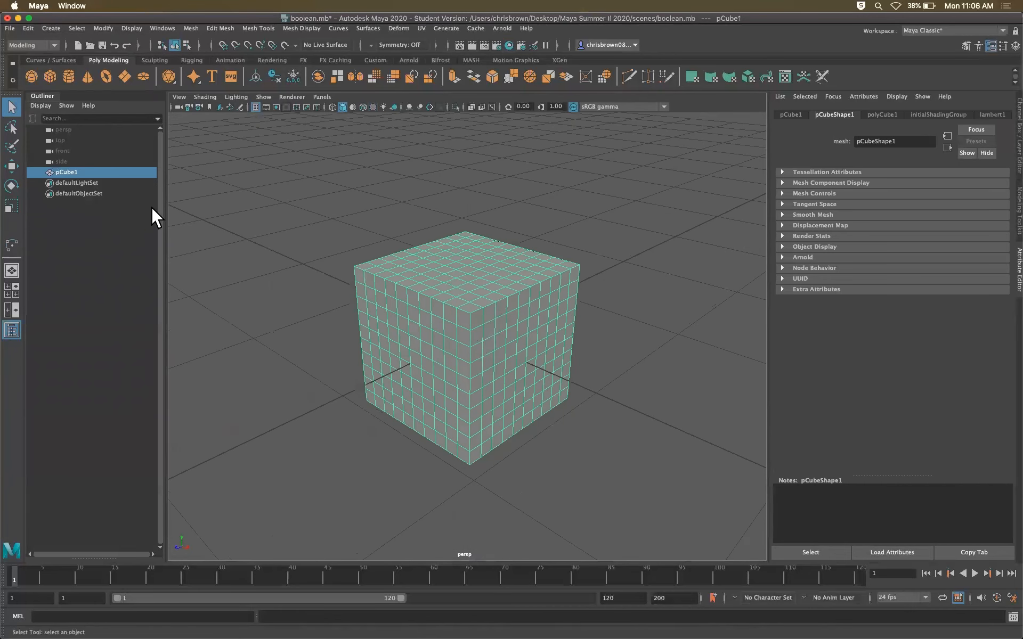
click(87, 230)
click(71, 170)
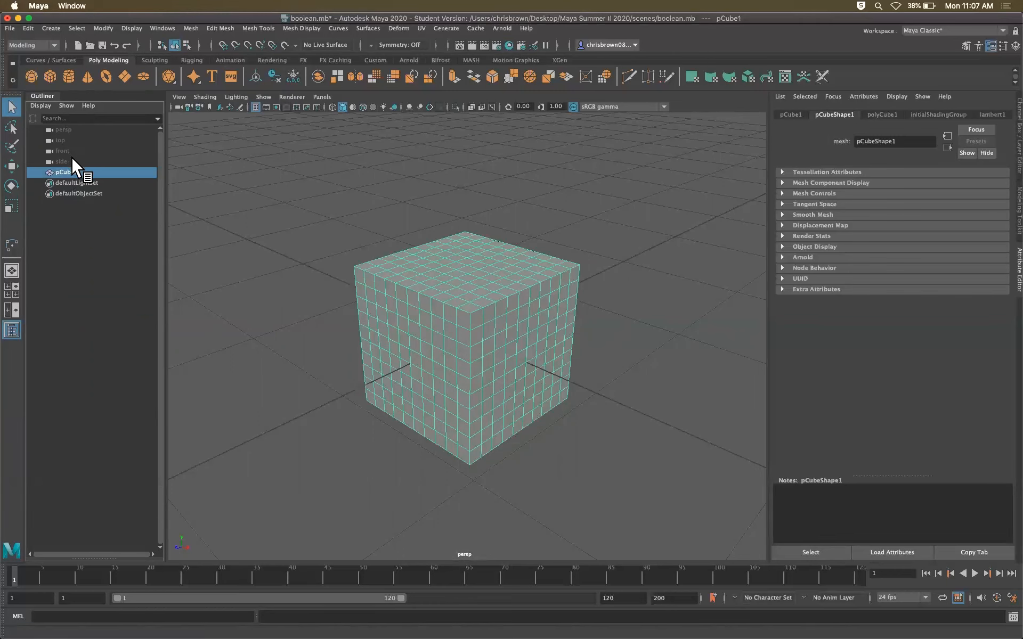
Show the cube in the four-view layout and examine its polyCube1 creation attributes and its transform attributes
click(11, 287)
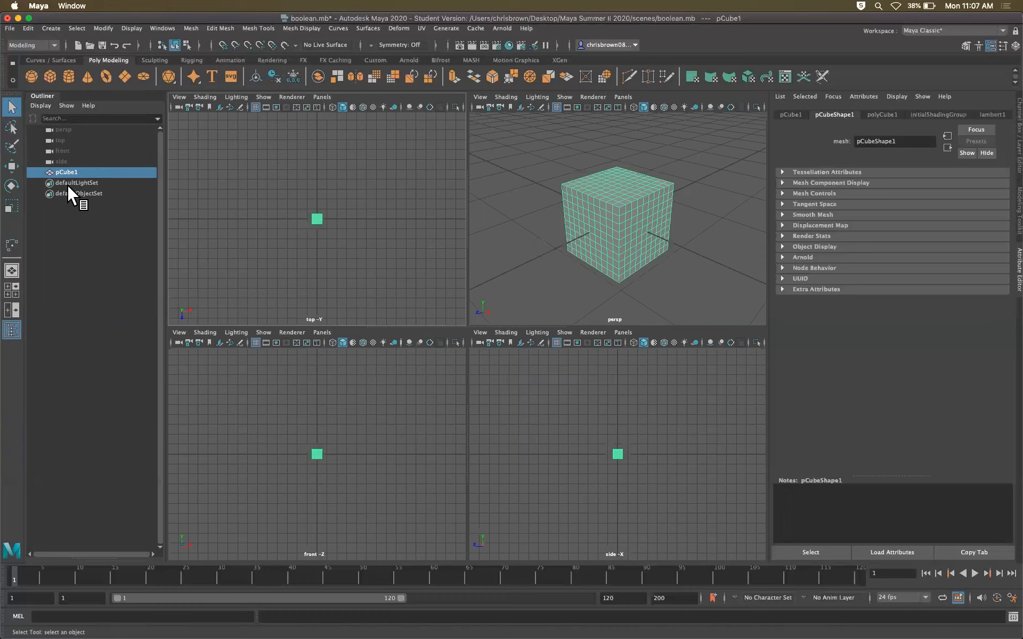
click(83, 229)
click(73, 175)
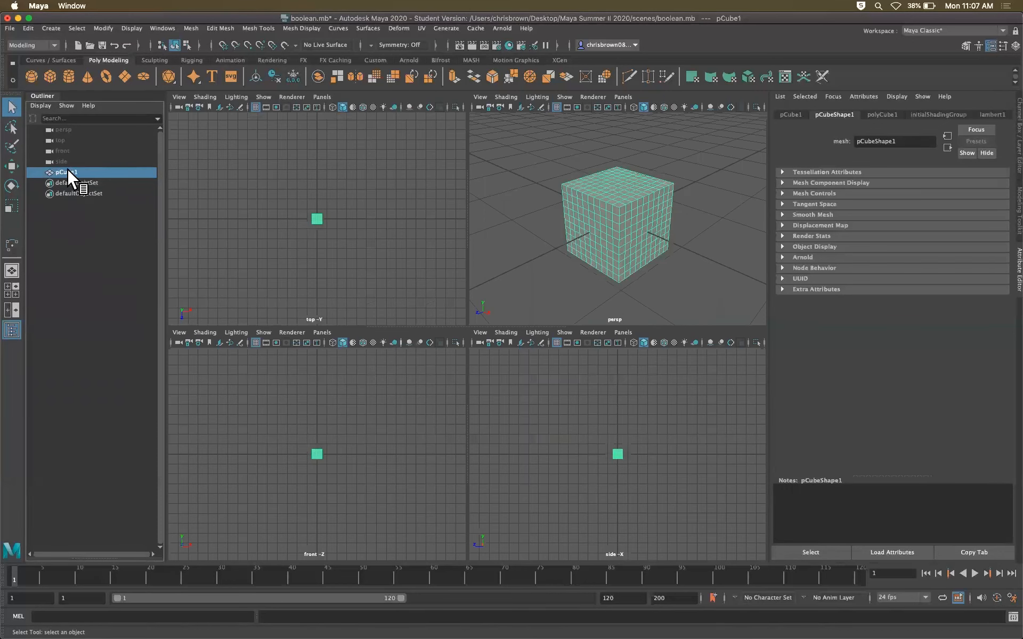
click(887, 114)
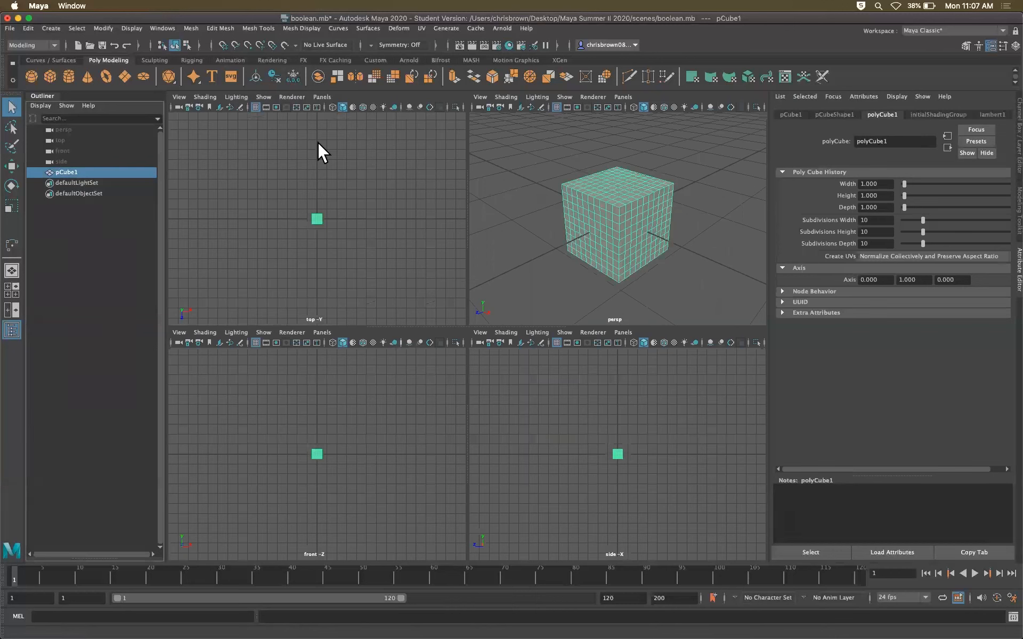
click(790, 116)
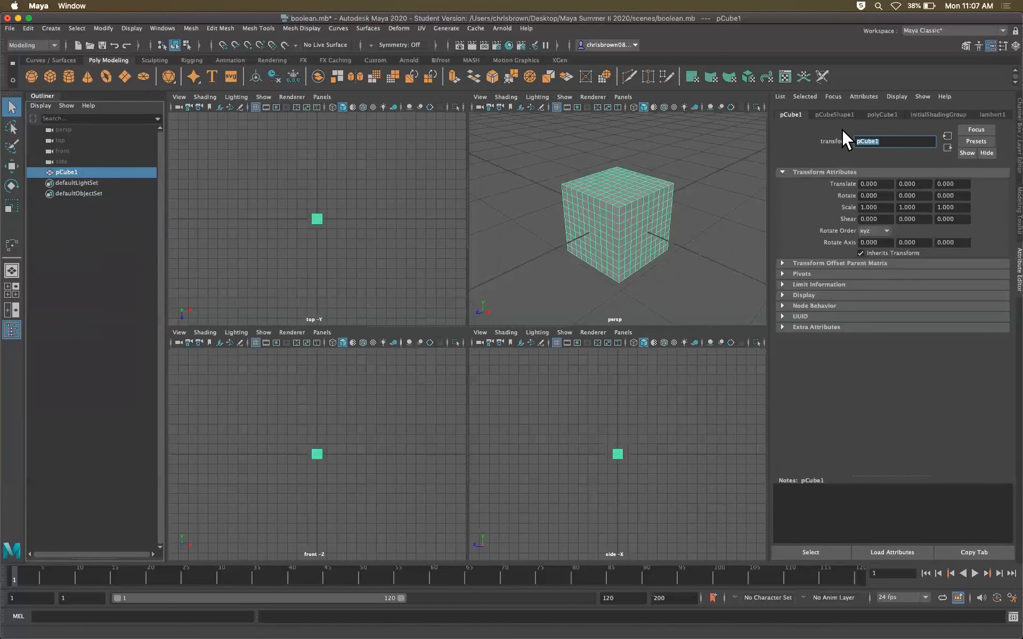
Rename the cube awesomeSquare in the Channel Box
click(1002, 152)
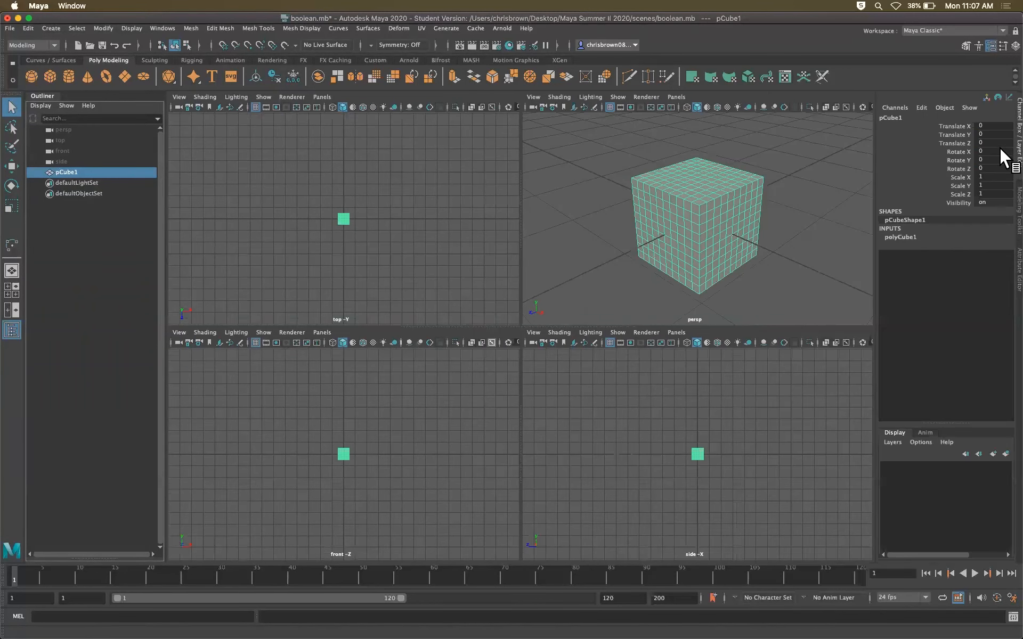
double_click(900, 118)
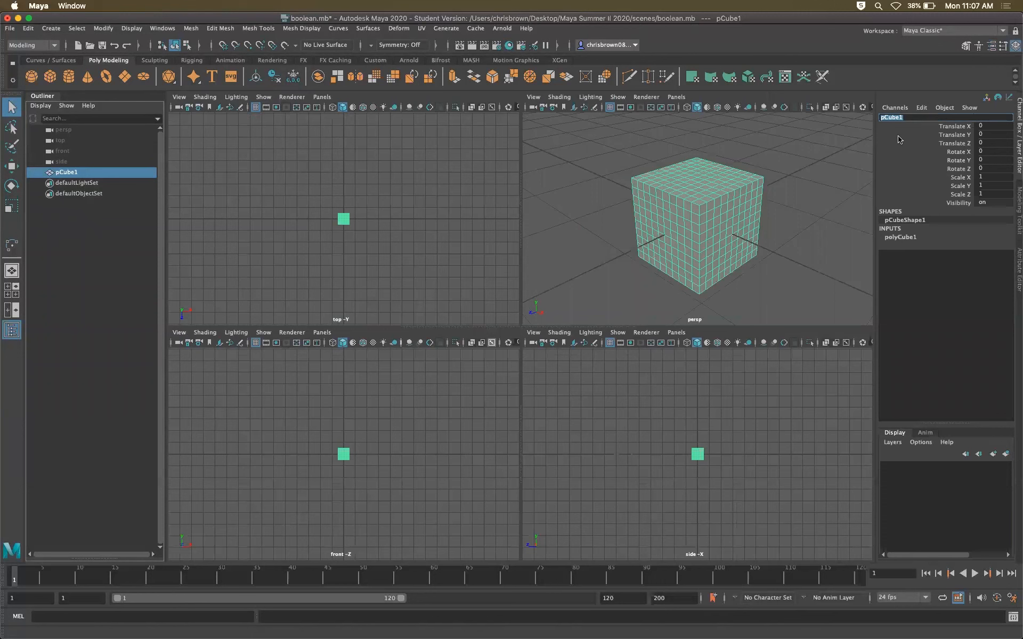
key(w)
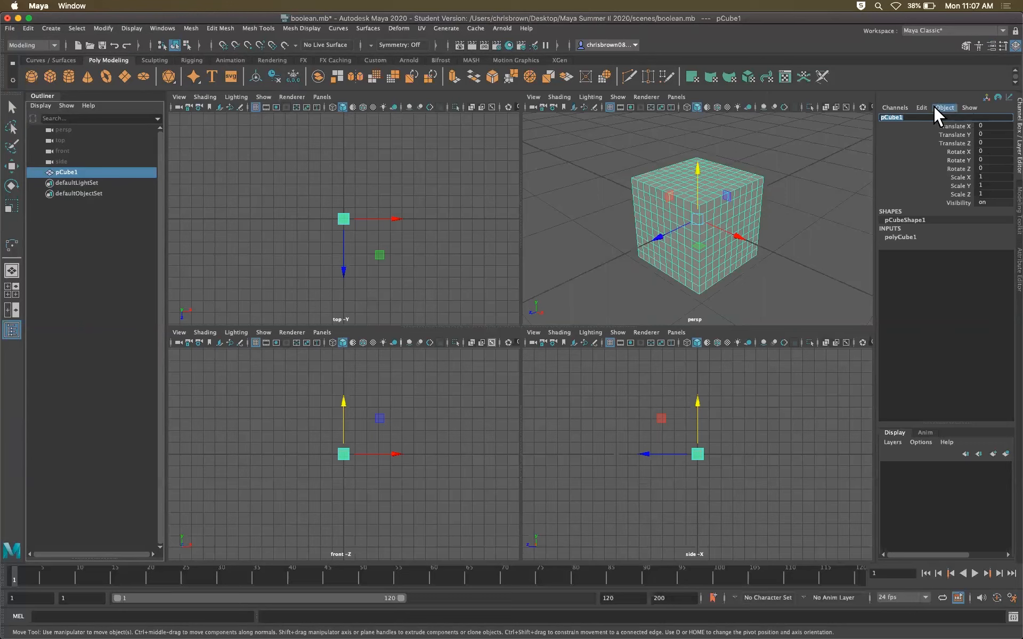
text(awesomeSquare)
key(Return)
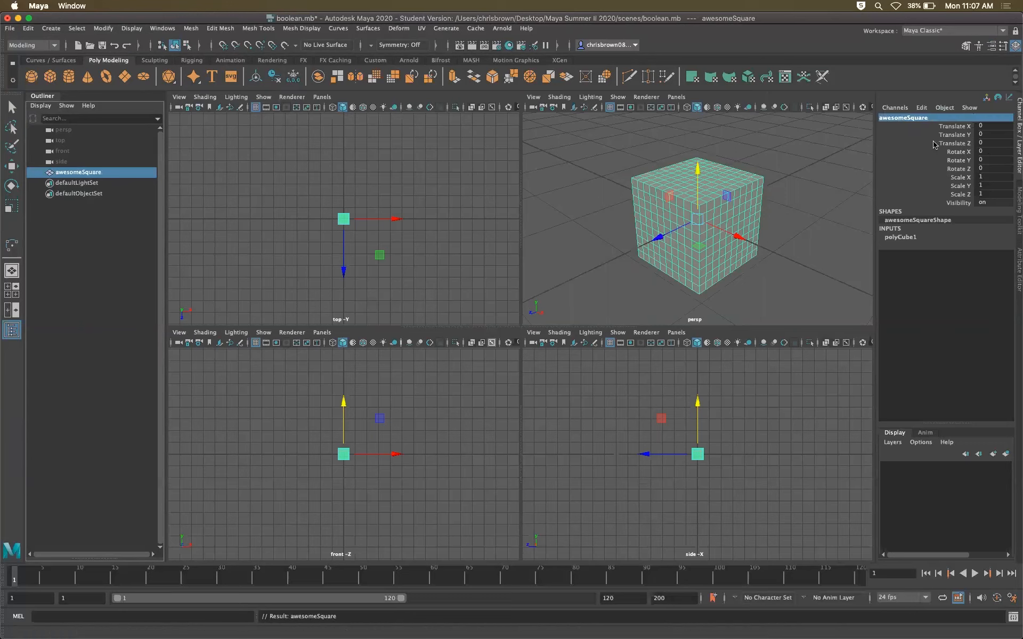
Rename the cube awesomeCube in the Channel Box
click(918, 122)
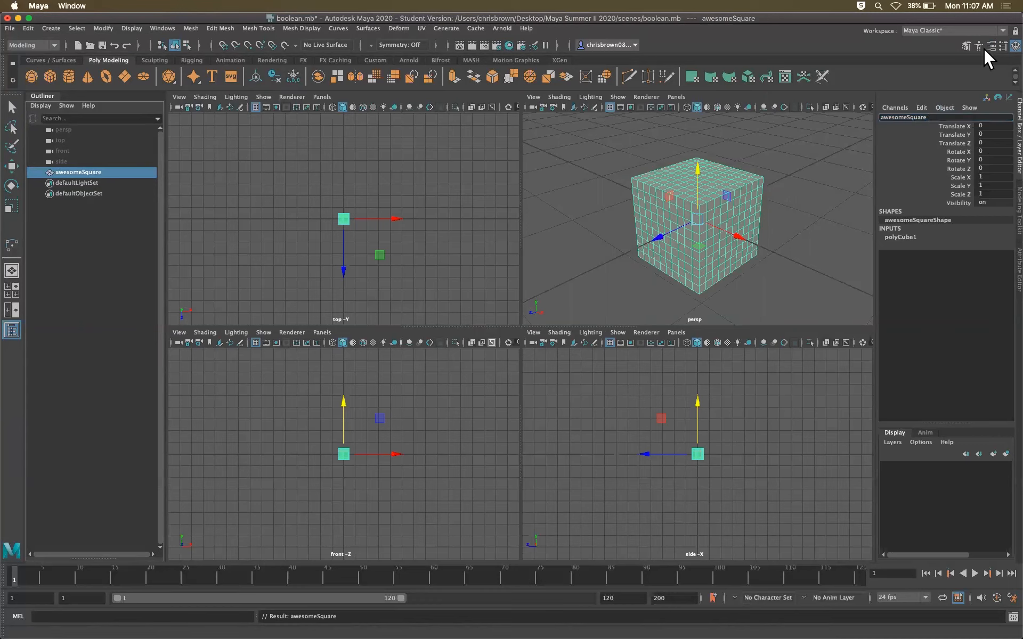
key(BackSpace)
key(BackSpace)
key(BackSpace)
key(BackSpace)
key(BackSpace)
key(BackSpace)
text(Cube)
key(Return)
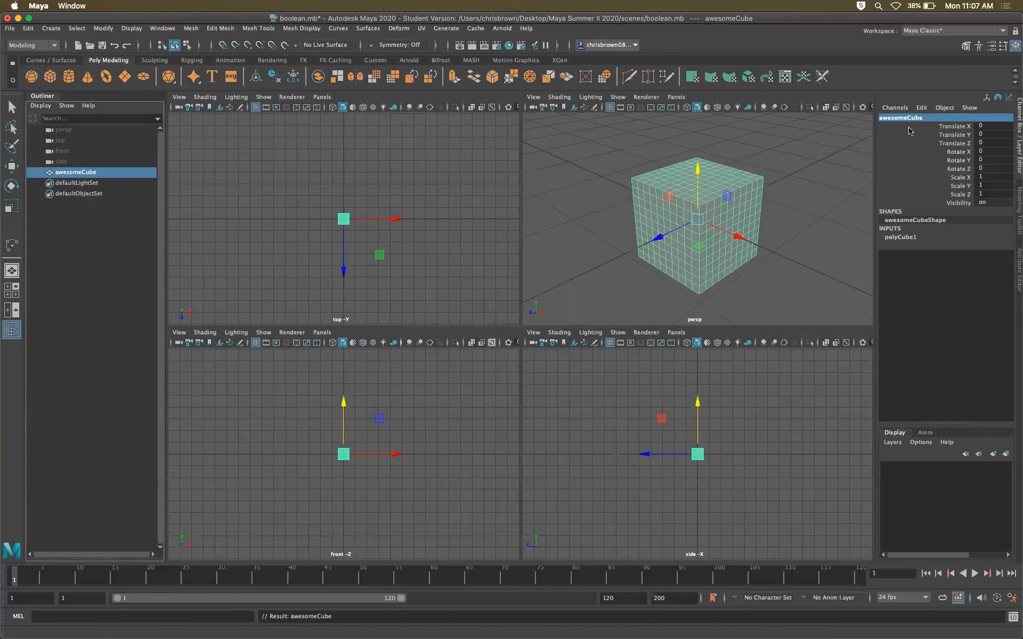
Reselect awesomeCube in the Outliner and view its creation and transform attributes in the Attribute Editor
click(67, 262)
key(q)
click(92, 169)
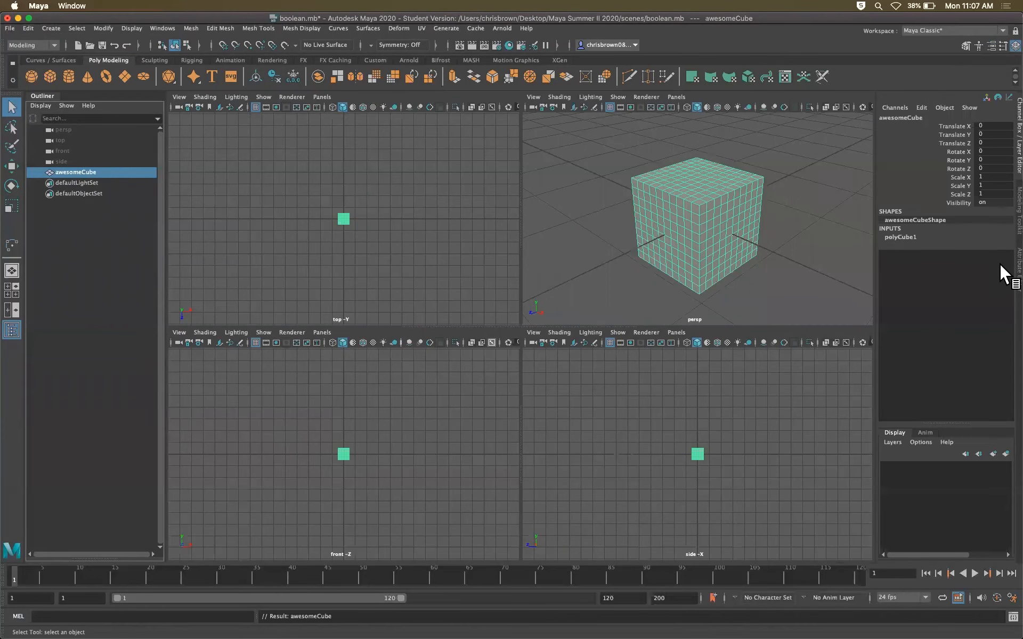
click(1018, 269)
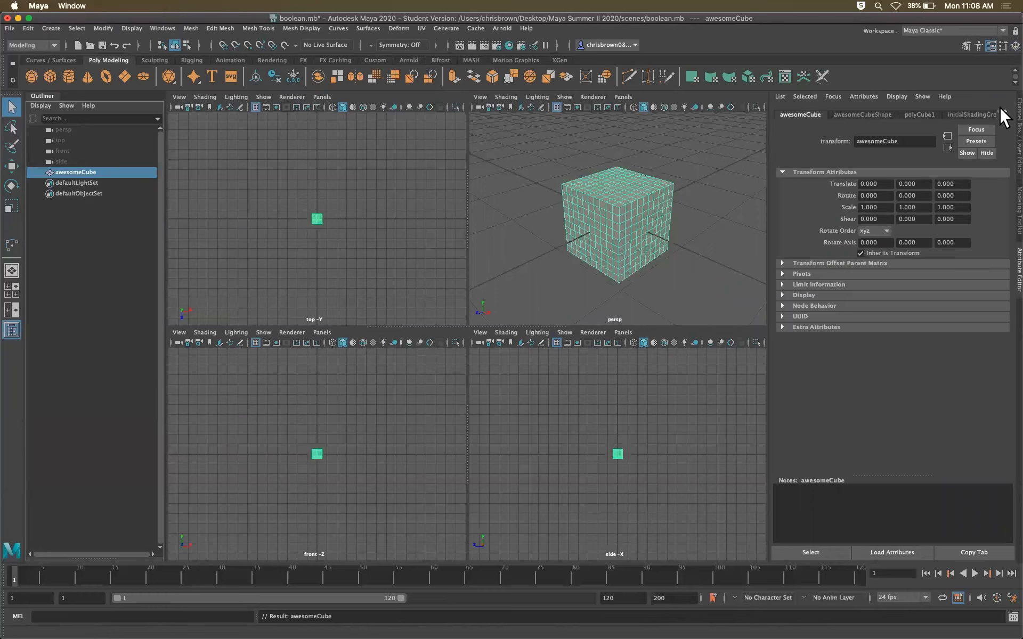
click(921, 116)
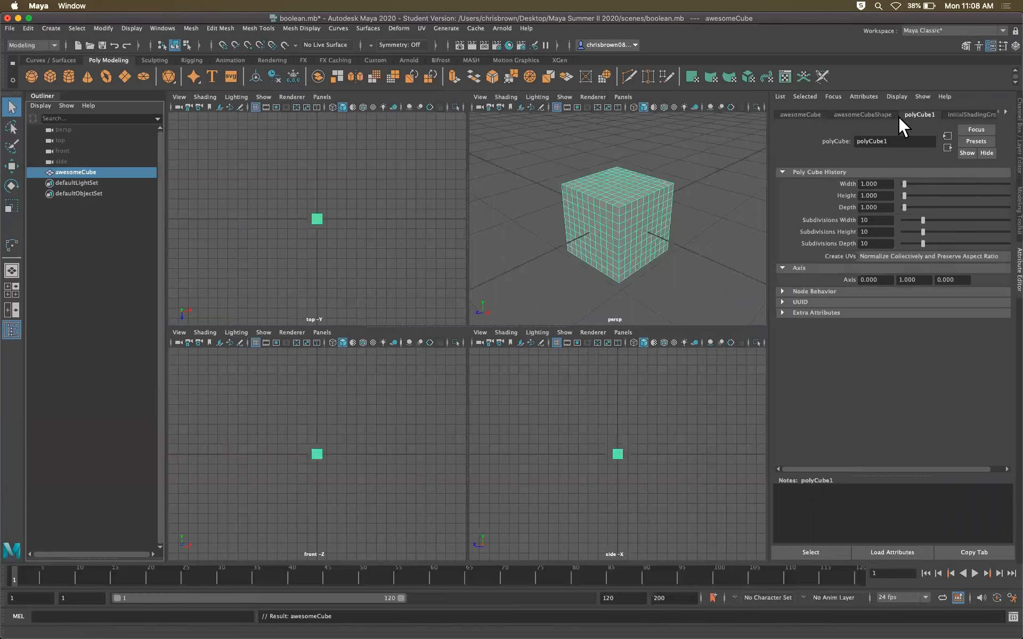
click(801, 115)
Move awesomeCube about 1.76 units along the positive X axis
click(645, 218)
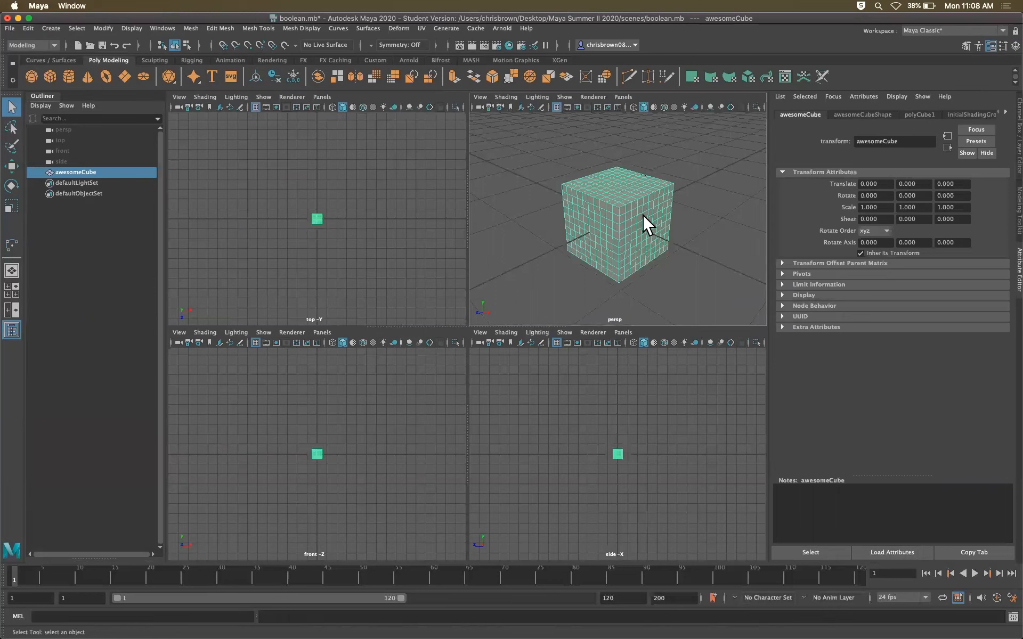
click(11, 167)
drag(646, 232, 791, 285)
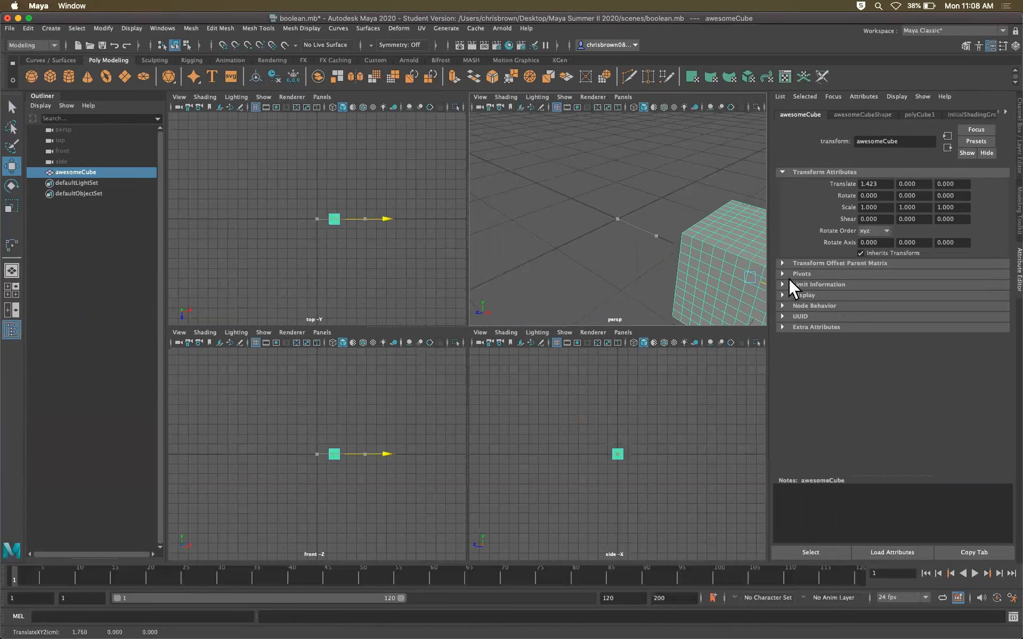
Create a polygon torus at the origin and select it in the Outliner
click(106, 76)
click(57, 223)
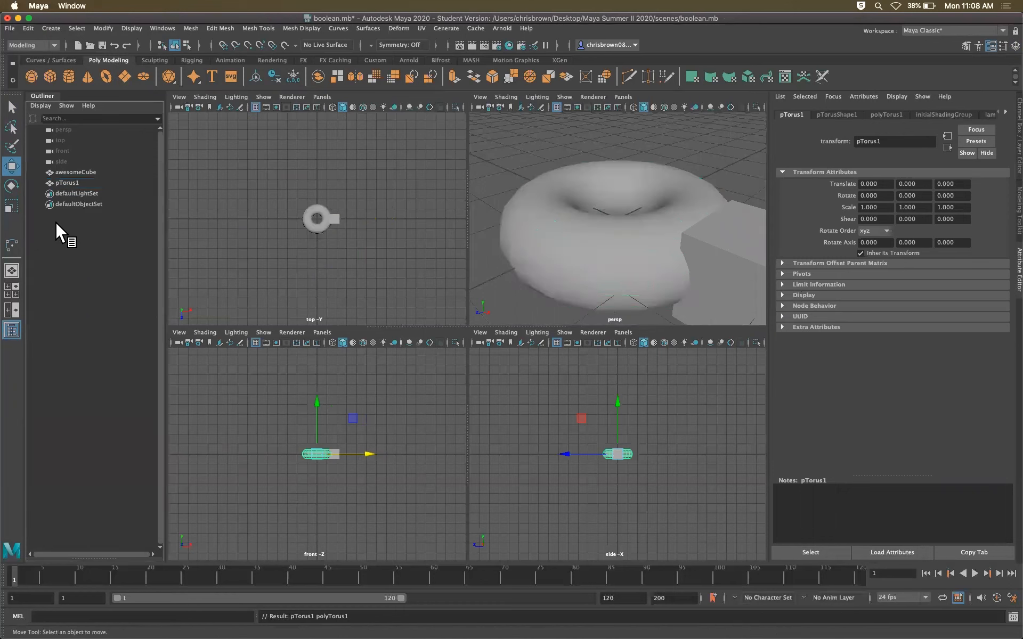
click(68, 182)
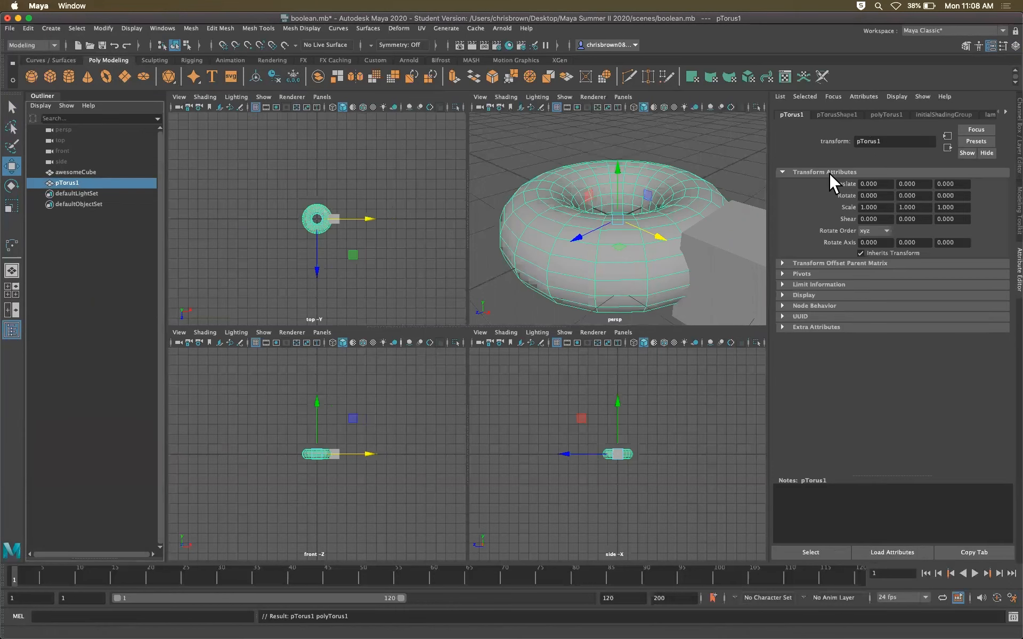
Rename the torus baddassTorus and move it to about -0.46 on the X axis
double_click(71, 182)
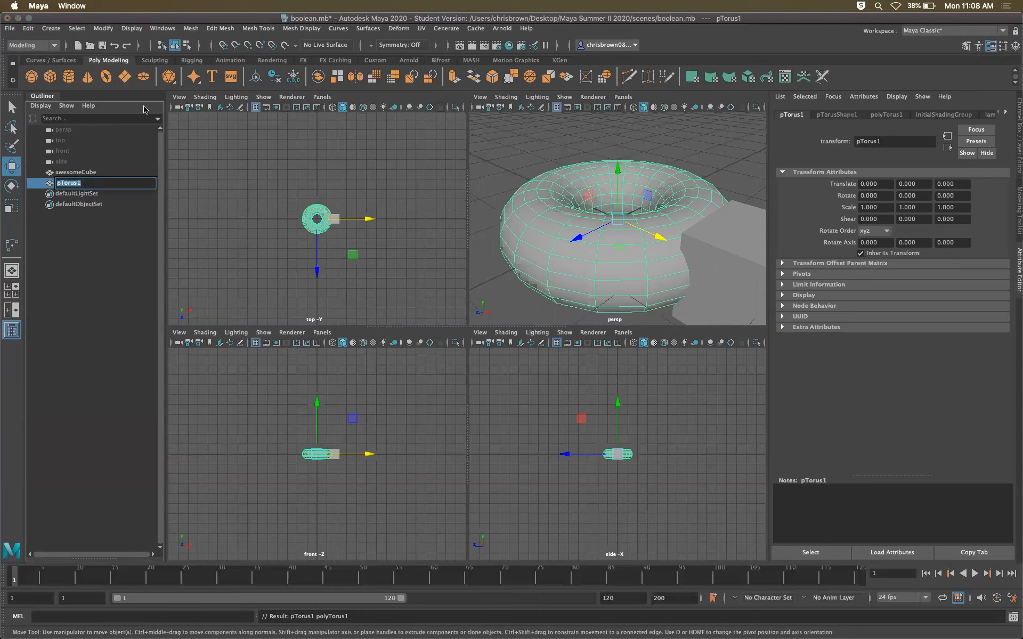
text(baddassTorus)
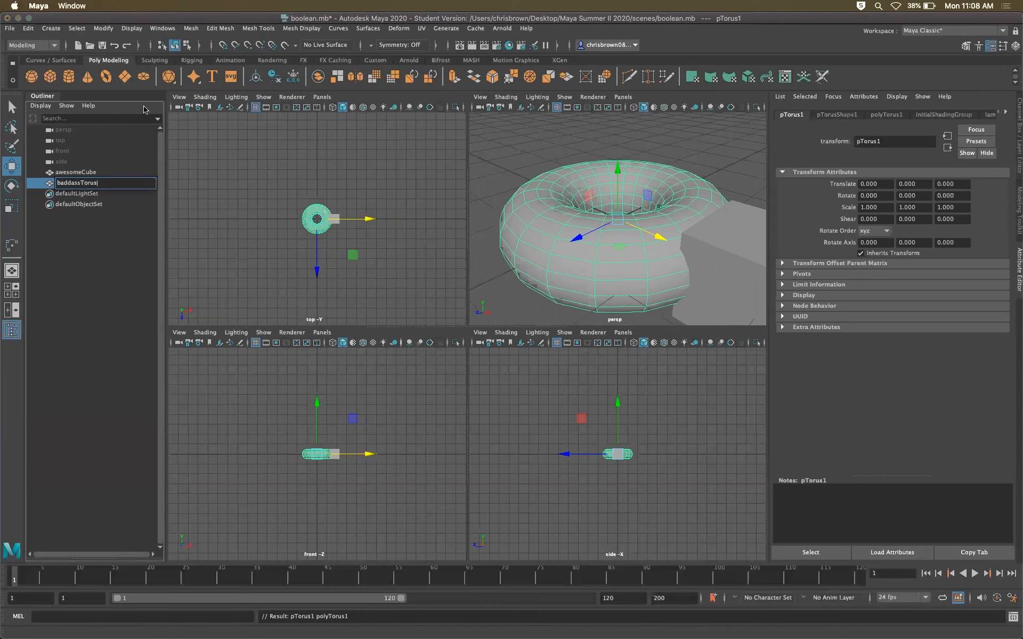
key(Return)
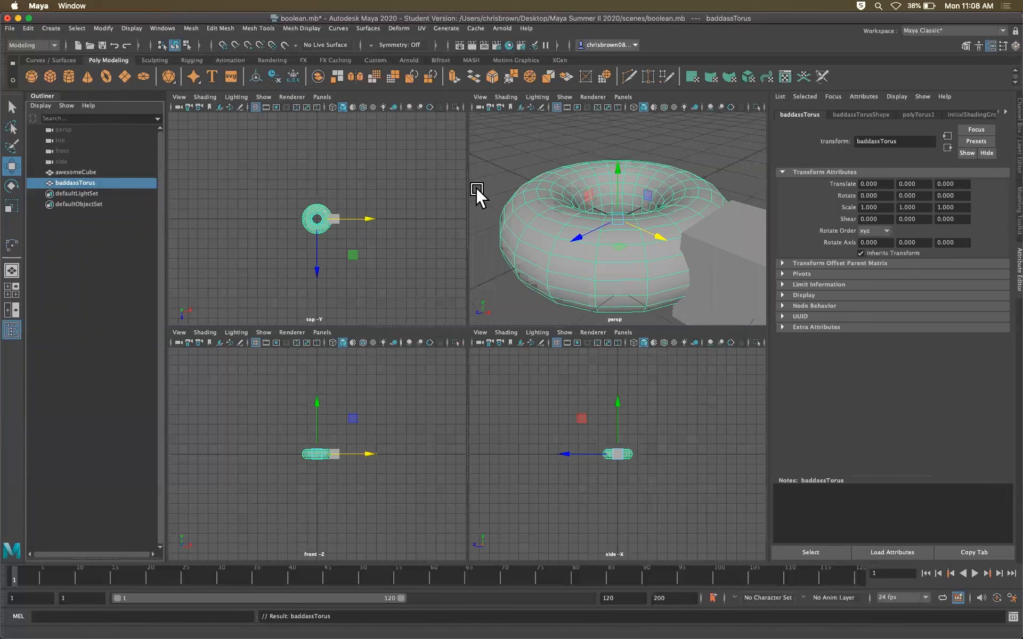
drag(655, 238, 615, 230)
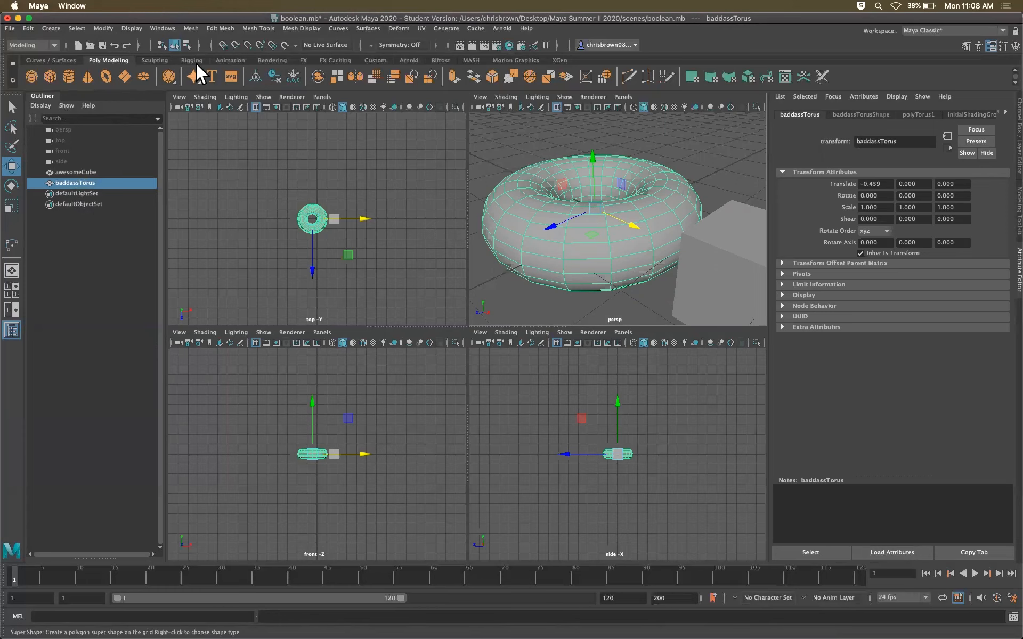
Return to the single perspective view with the Outliner kept beside it
click(162, 27)
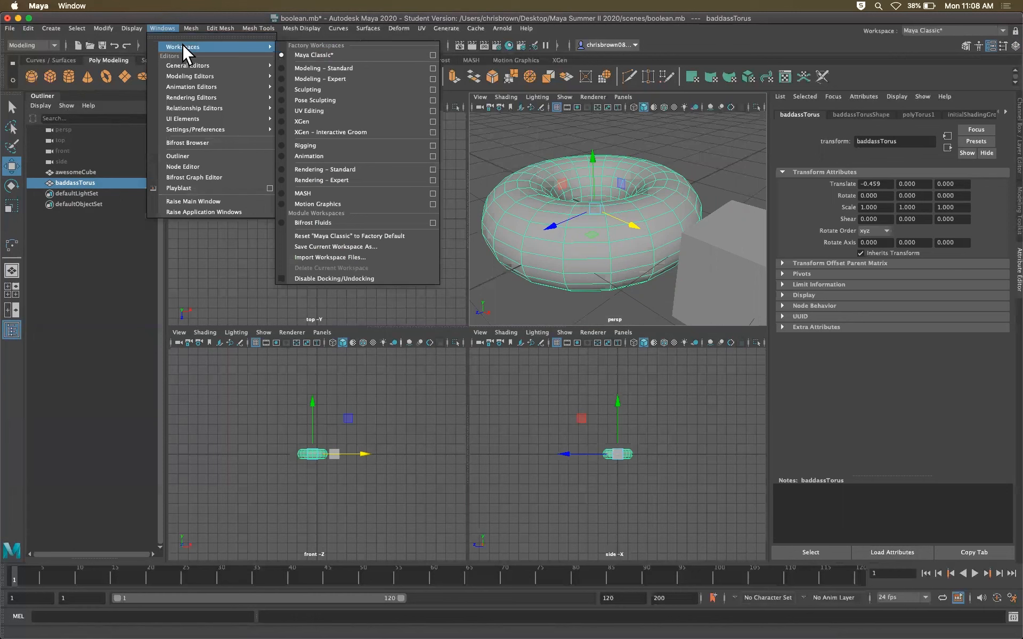
click(140, 232)
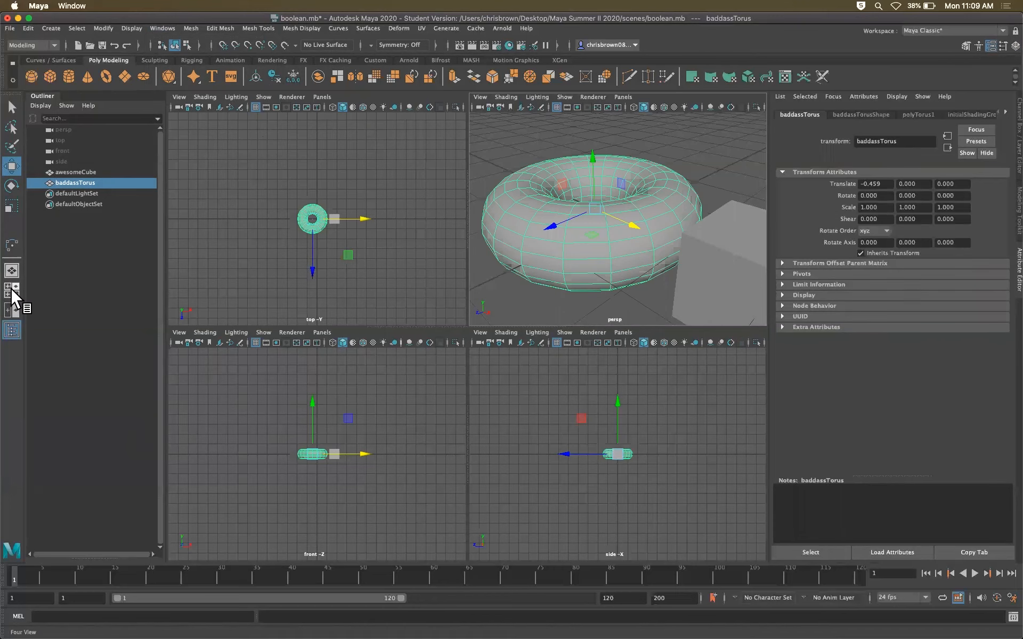
click(11, 273)
click(11, 329)
click(11, 326)
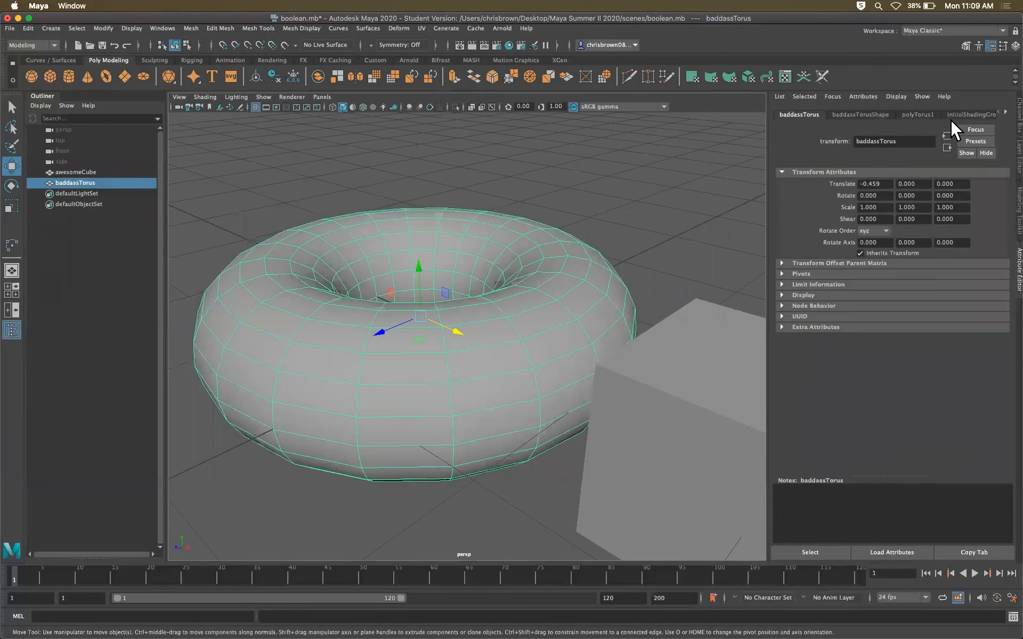
Display the Channel Box for baddassTorus in place of the Attribute Editor
click(1018, 143)
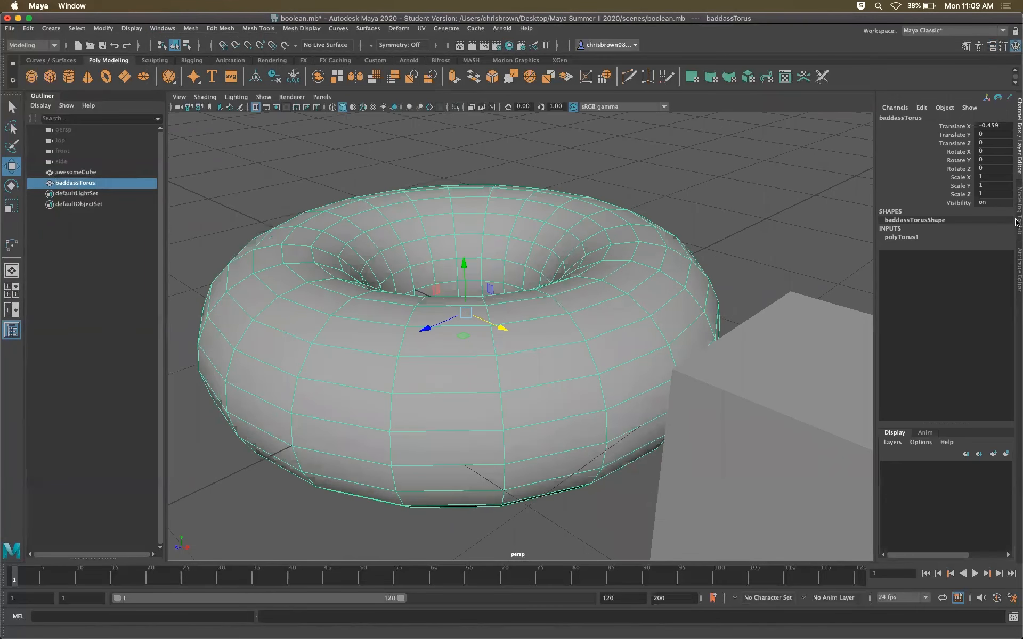
click(1000, 213)
click(999, 162)
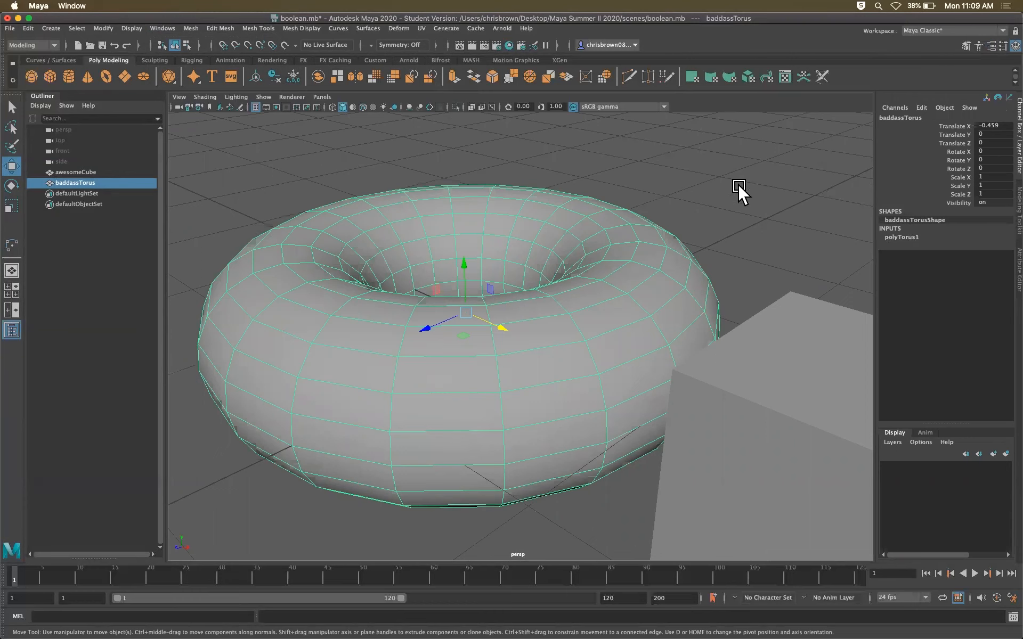
Switch to the Modeling - Expert workspace and bring up the torus's marking menu and the hotbox
click(155, 28)
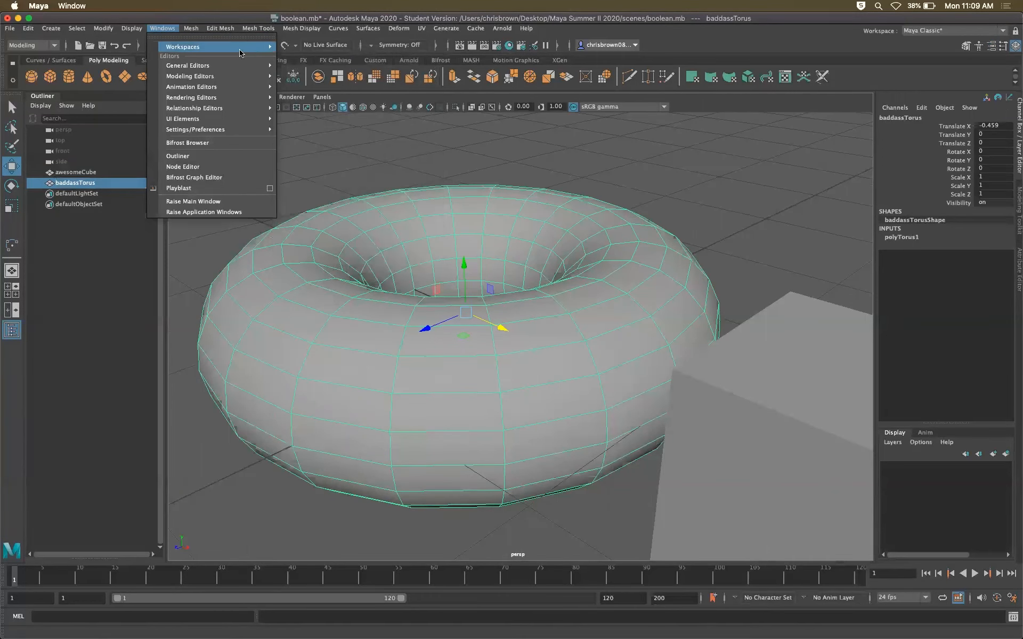
mouse_move(241, 49)
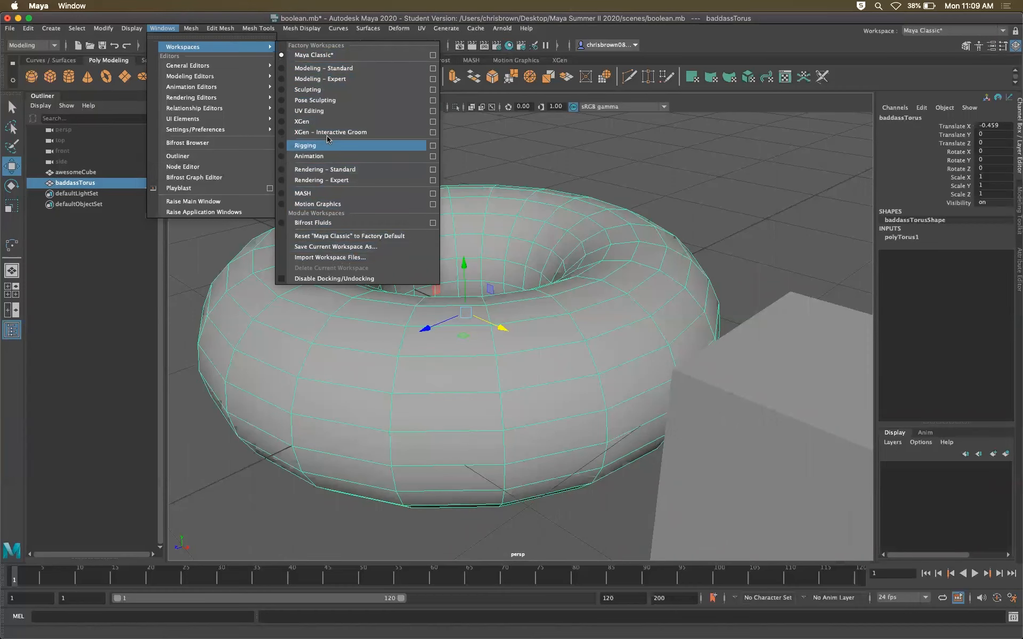
click(294, 78)
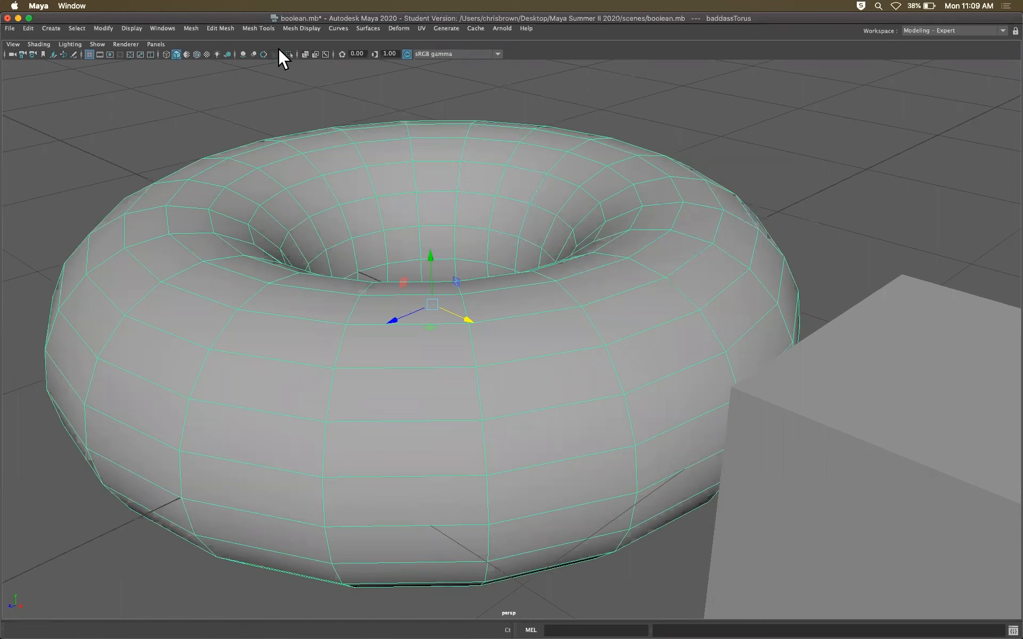
right_click(478, 210)
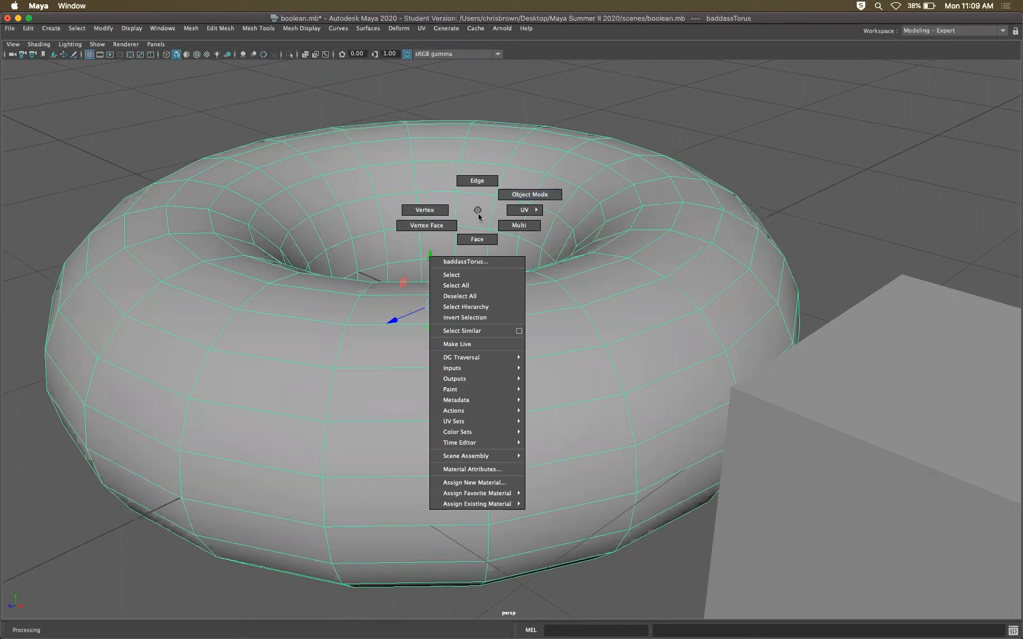
right_drag(472, 207, 481, 216)
key(space)
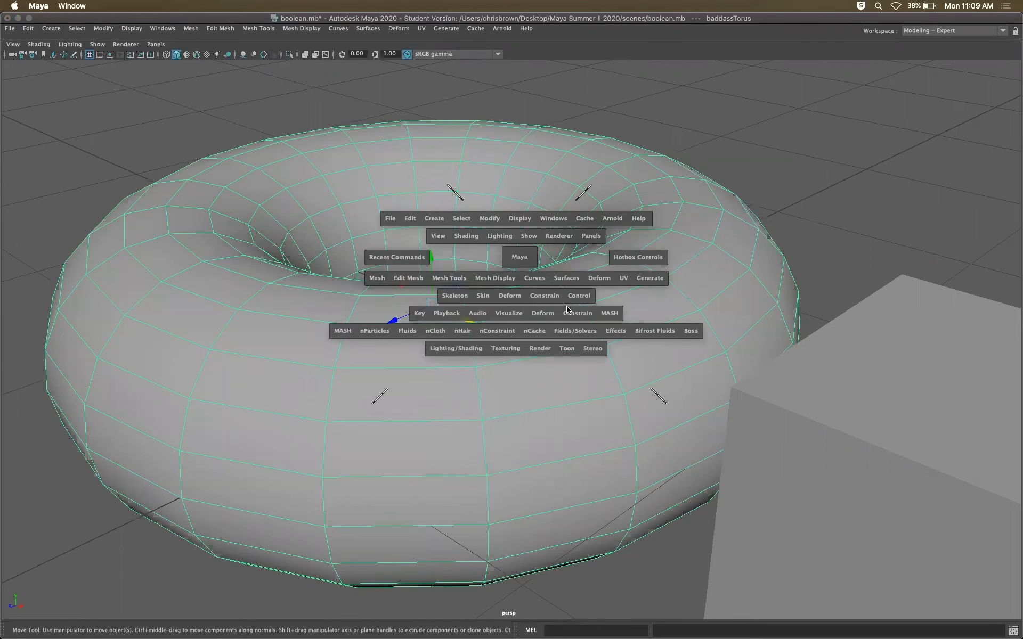
key(space)
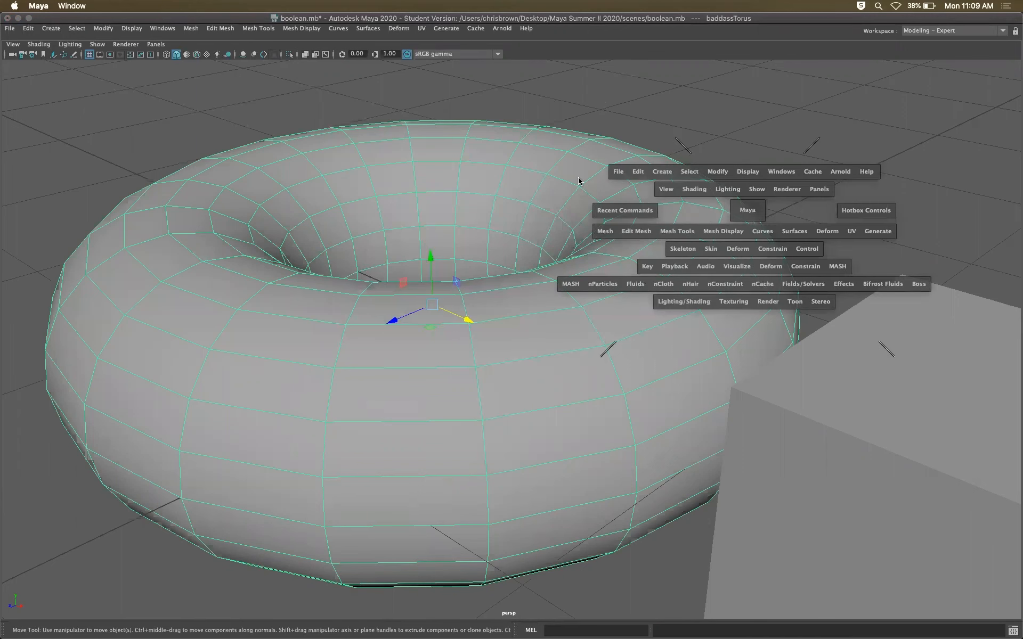
Switch to the Modeling - Standard workspace and alternate between the Attribute Editor and the Modeling Toolkit
click(162, 29)
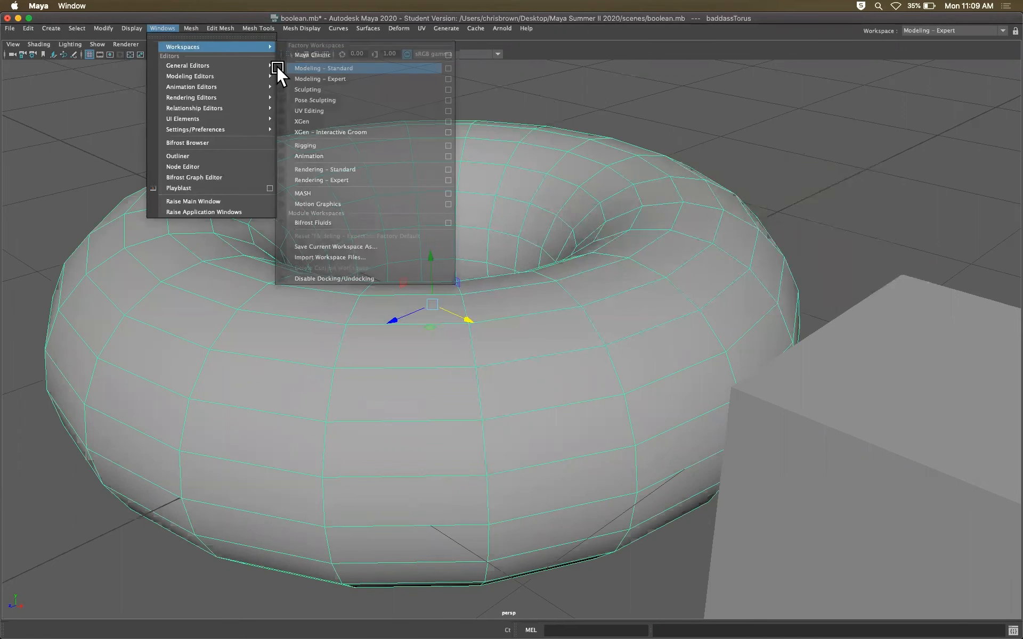
click(292, 68)
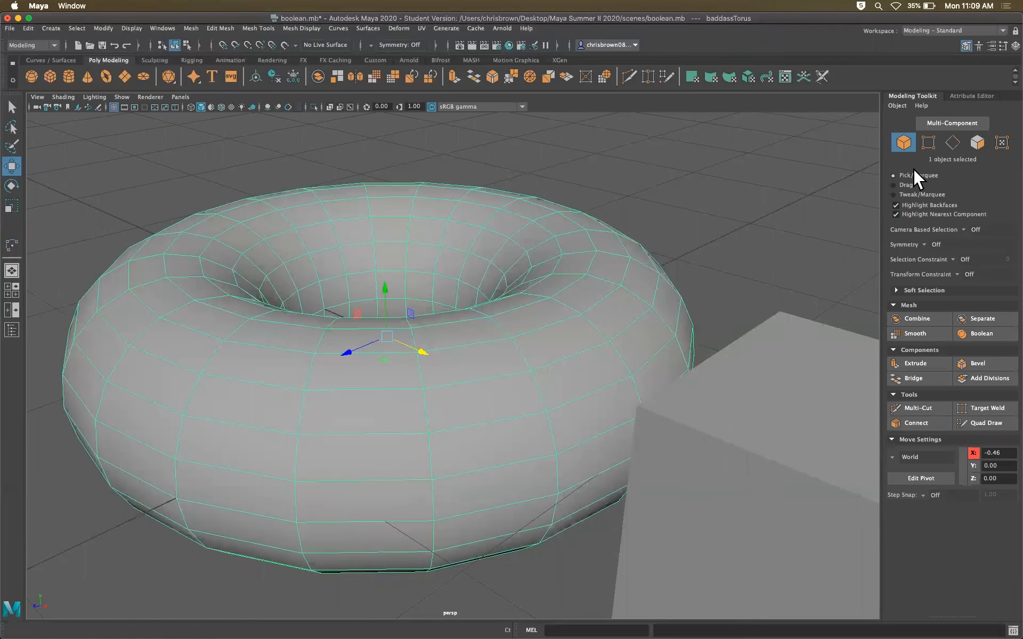
click(963, 96)
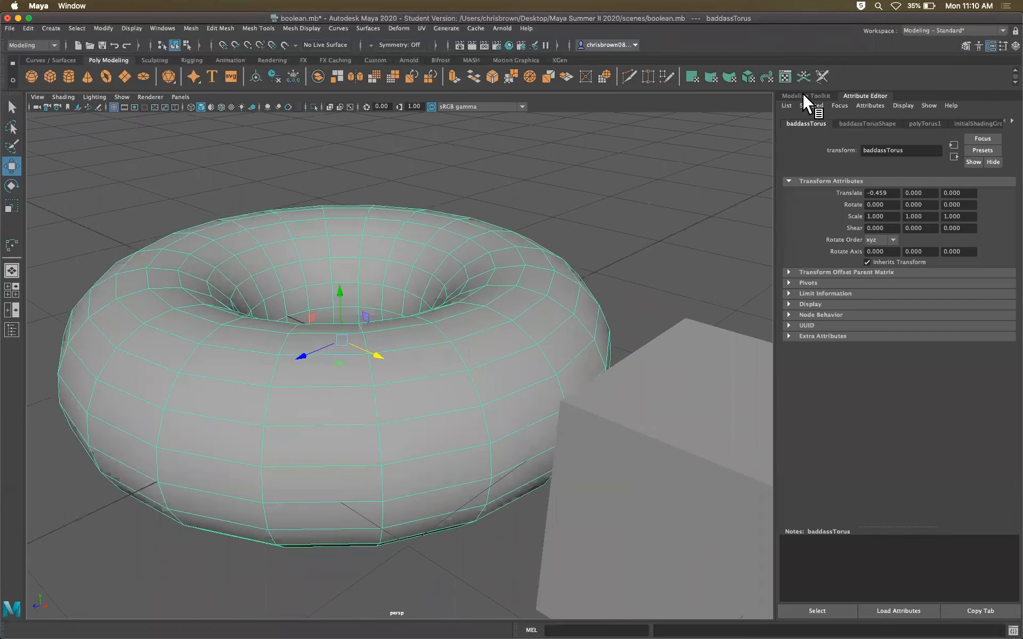
click(802, 95)
click(968, 96)
click(812, 95)
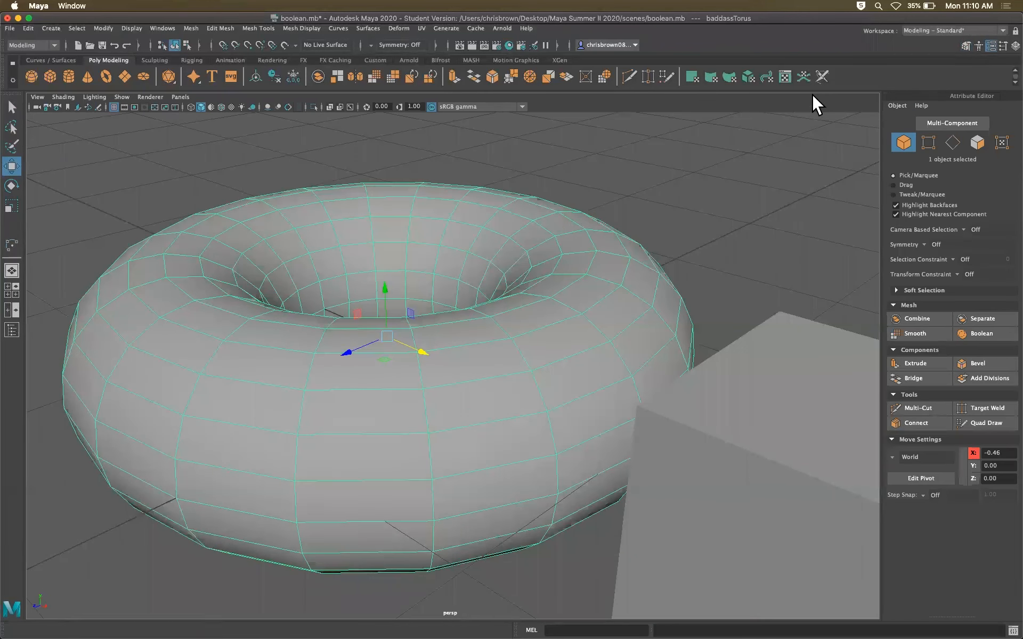
Switch to the Animation workspace
click(160, 29)
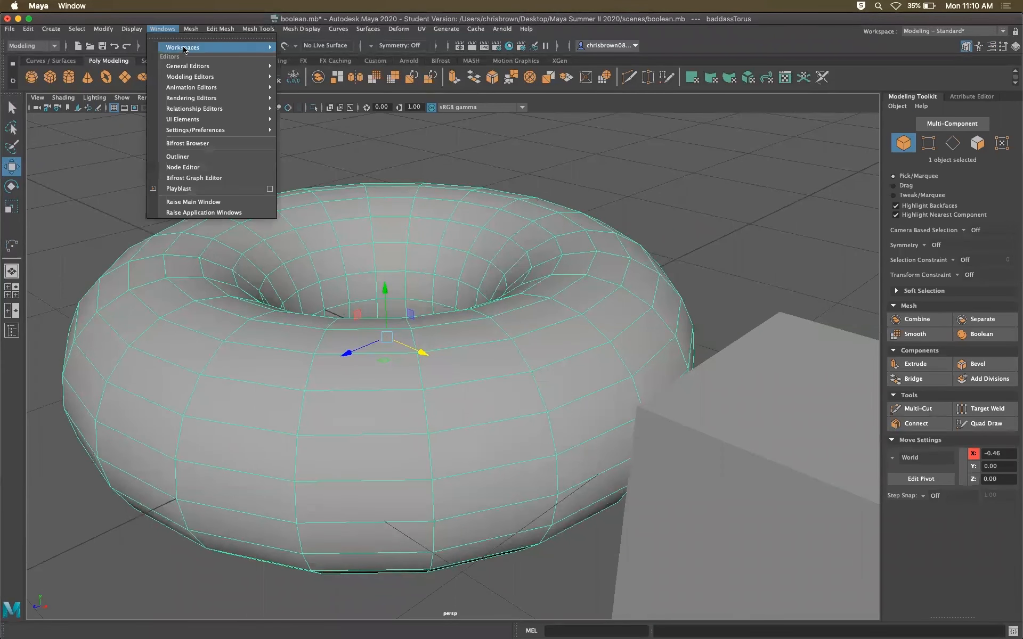
mouse_move(191, 48)
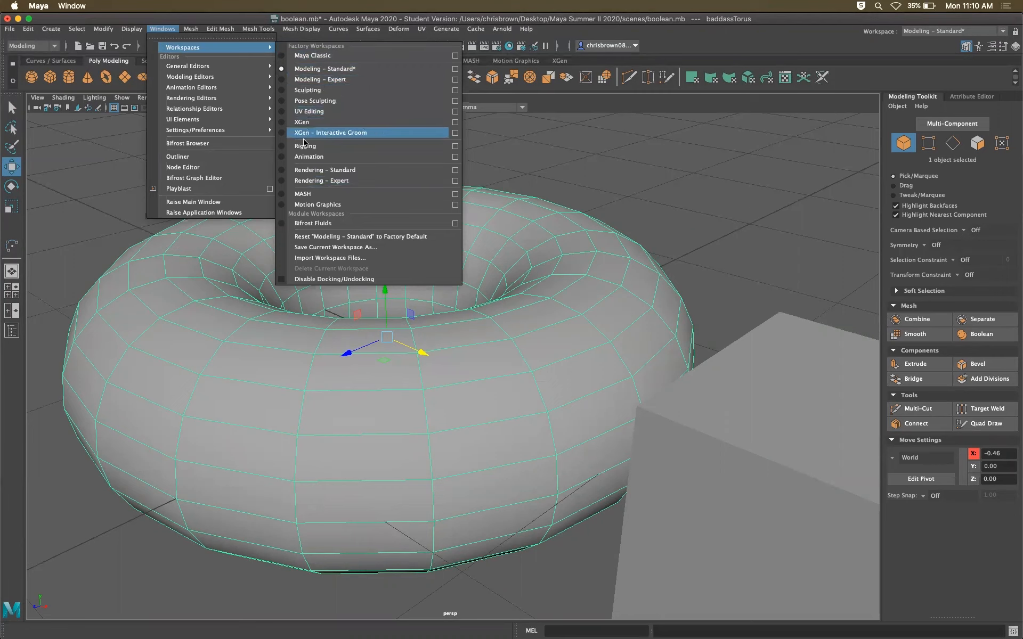
click(282, 156)
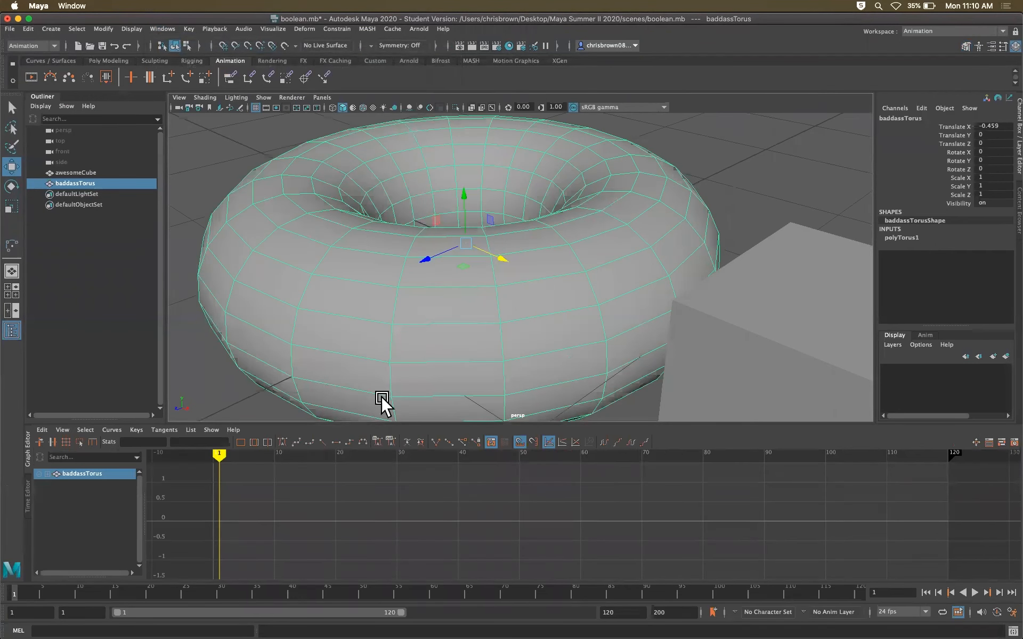
Return to the Maya Classic workspace and toggle the Outliner off and on
click(162, 29)
mouse_move(224, 48)
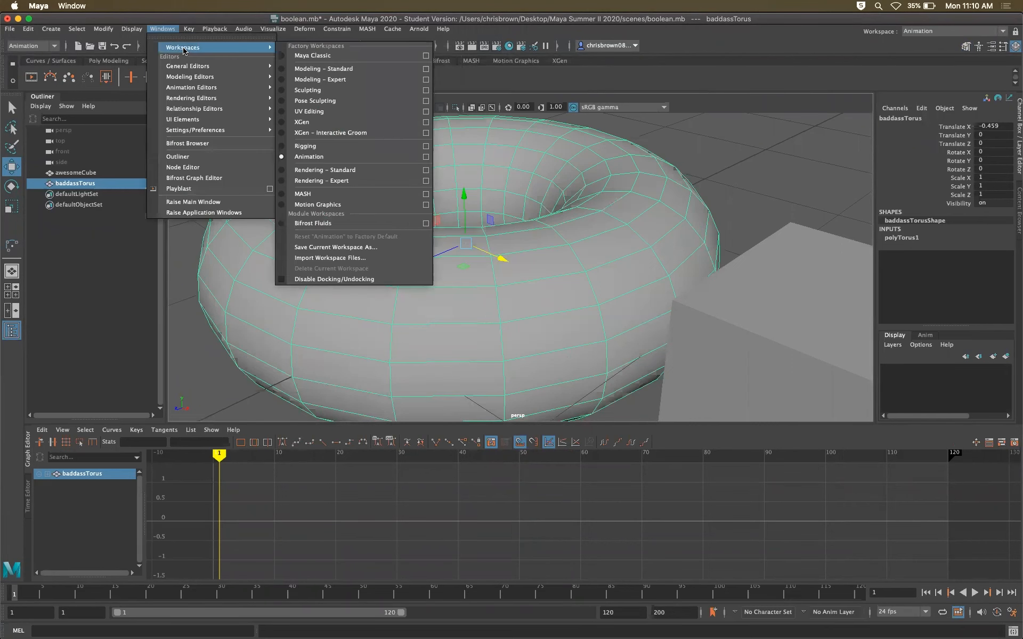
click(300, 55)
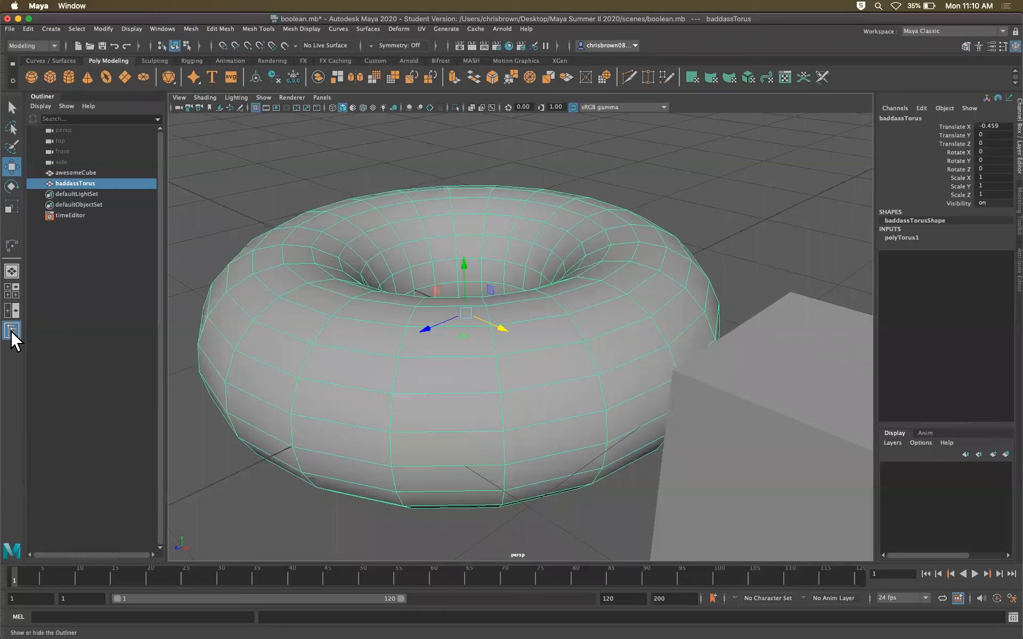
click(11, 330)
click(11, 329)
Display the Attribute Editor for baddassTorus and replace it with the Modeling Toolkit
click(163, 29)
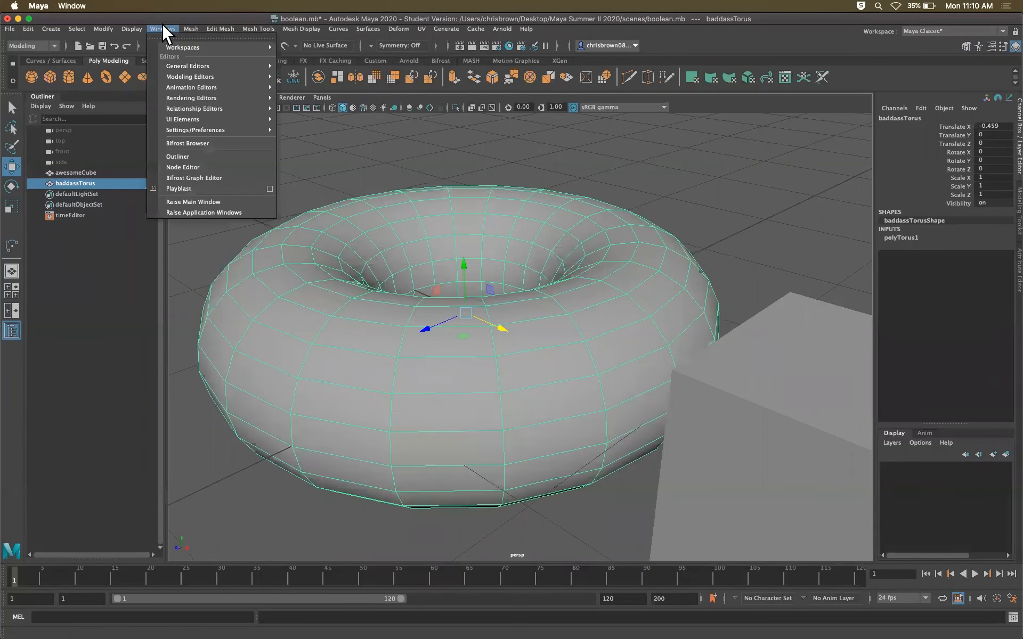
mouse_move(199, 68)
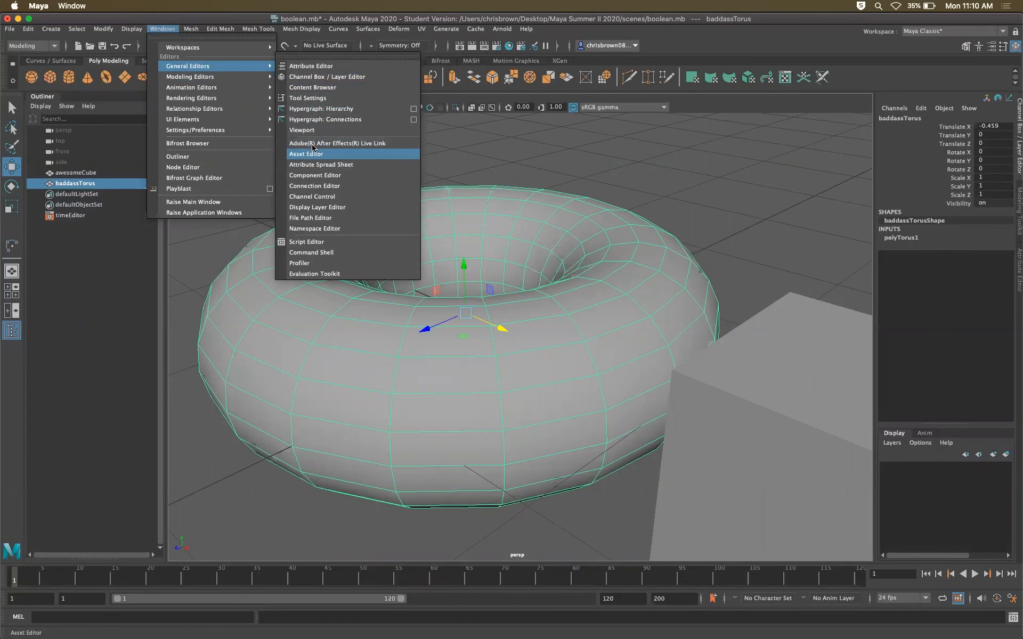
click(312, 66)
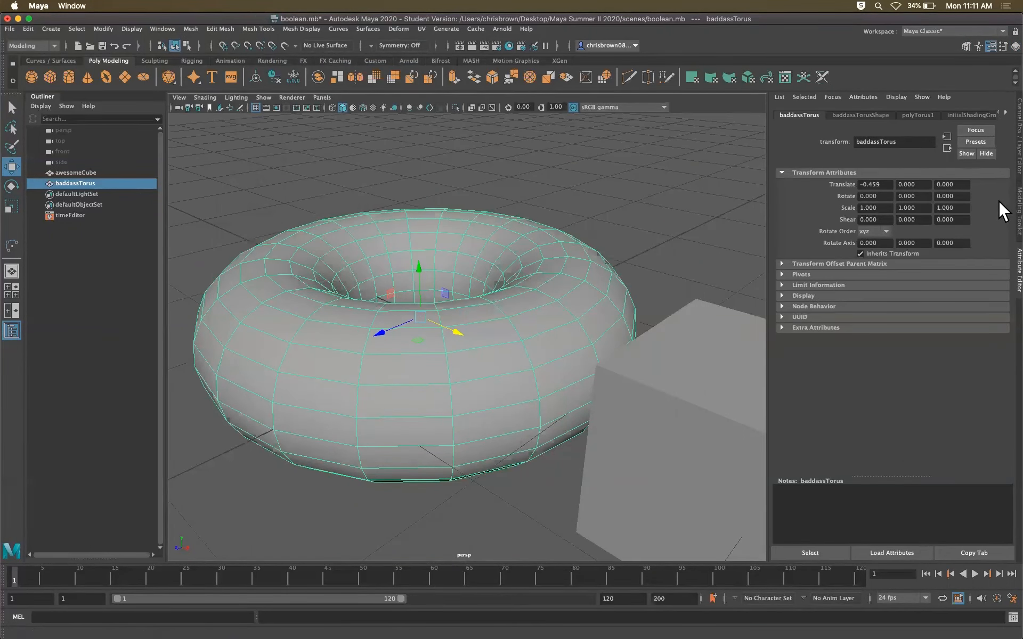
click(1018, 213)
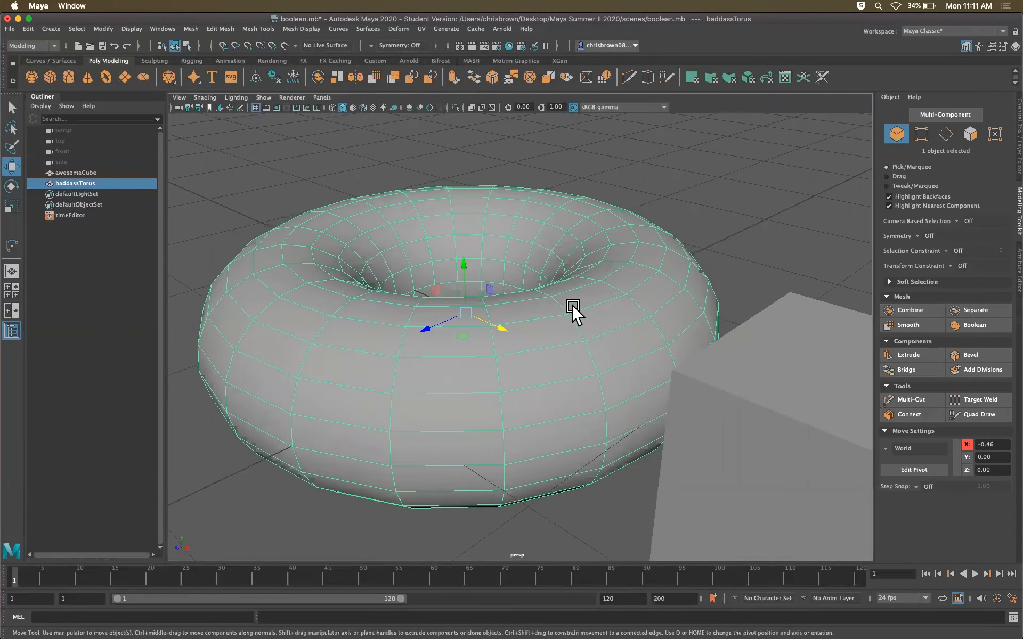
Select awesomeCube, try its multi-component and vertex face selection modes, and undo back to object mode
click(759, 349)
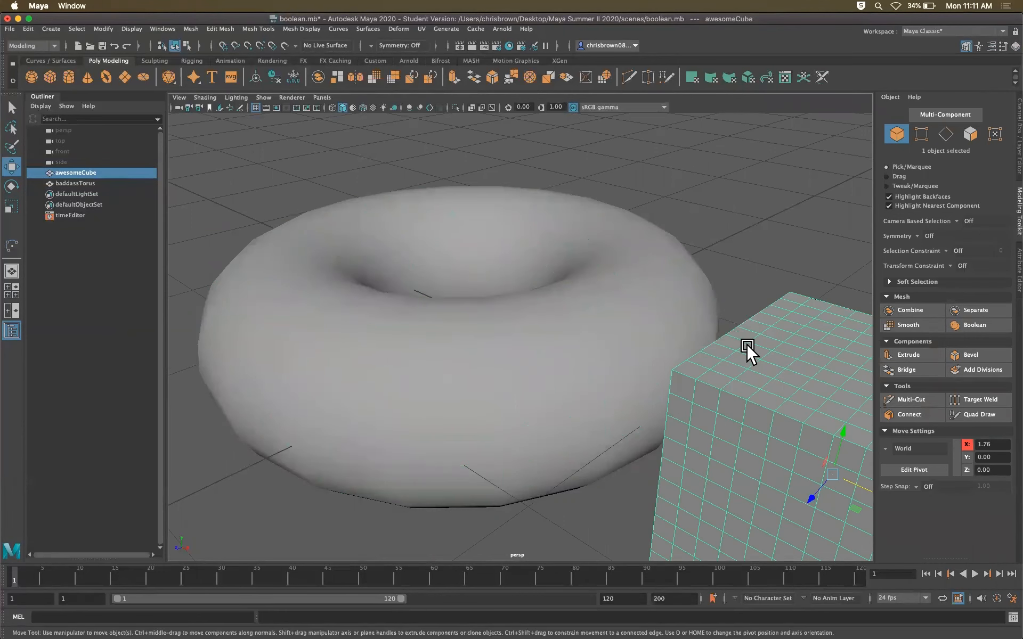
click(943, 116)
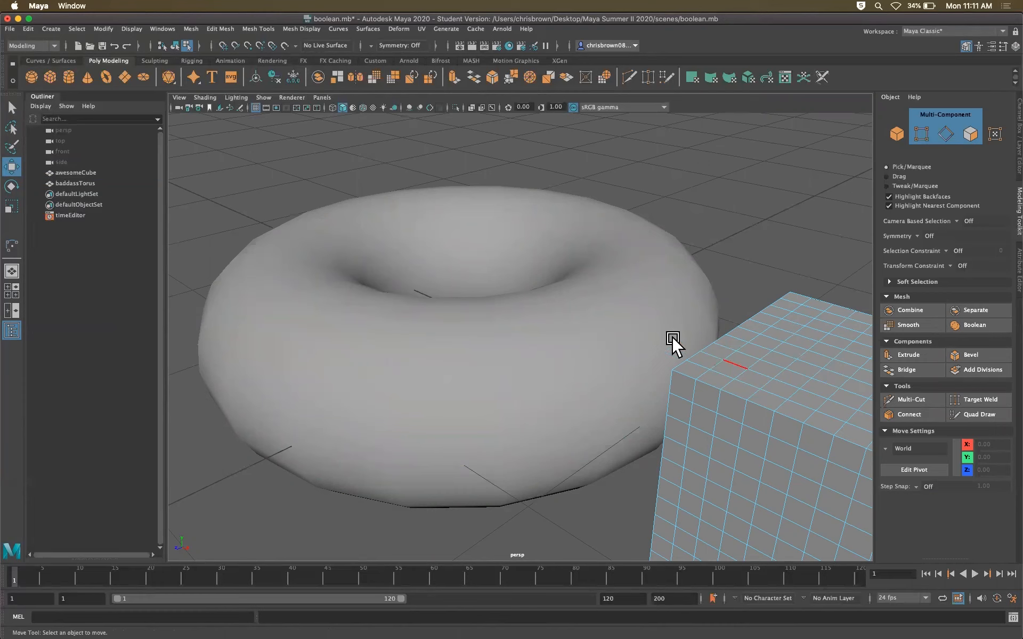
click(12, 107)
right_drag(732, 334, 784, 318)
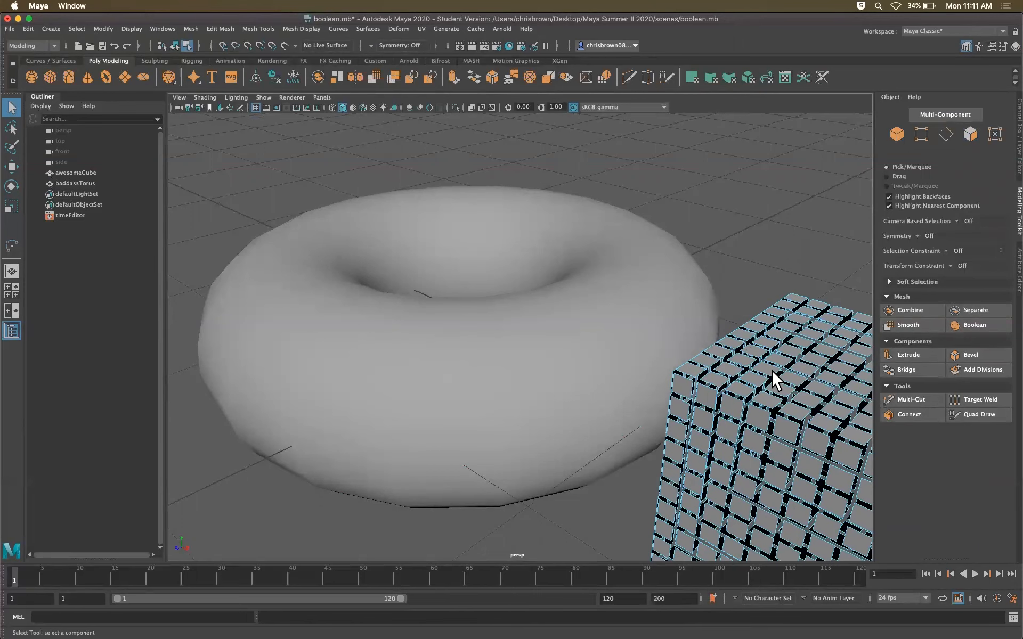
key(super+z)
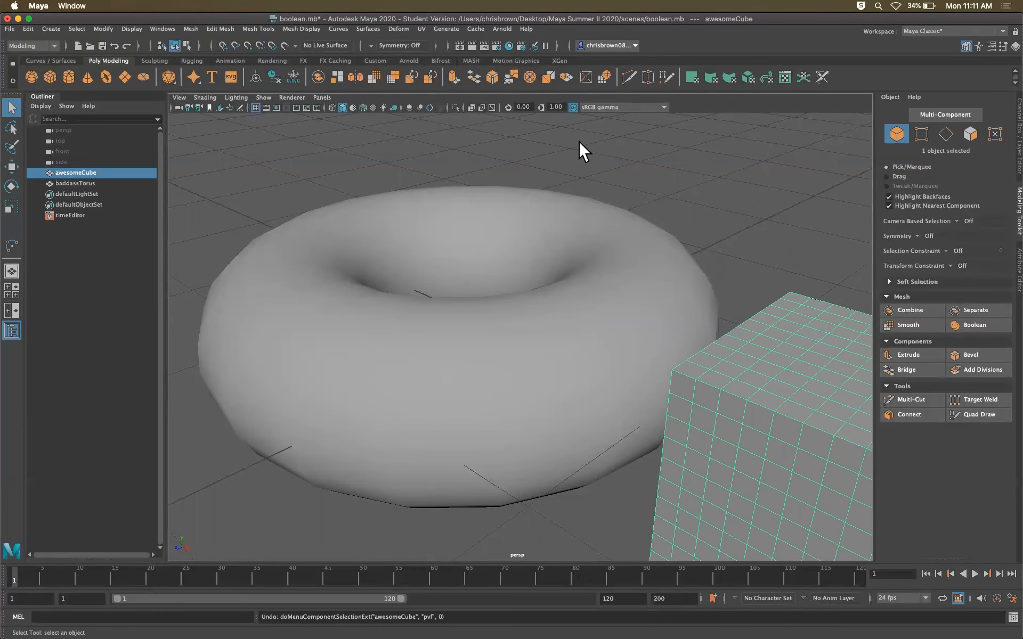
Examine the commands available for mesh operations, mesh editing, mesh tools and mesh display
click(191, 29)
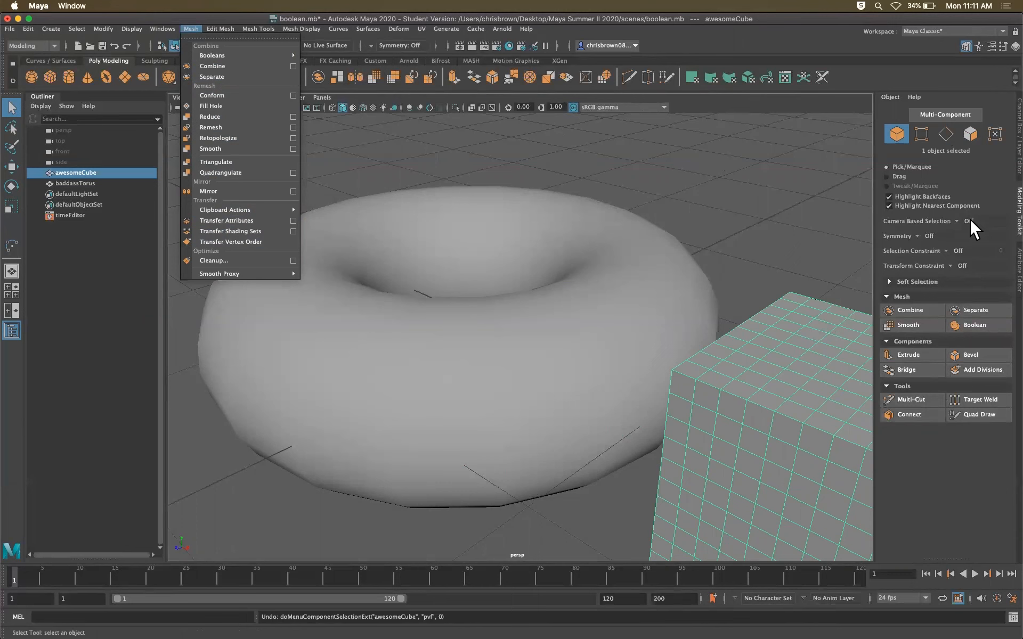
click(227, 27)
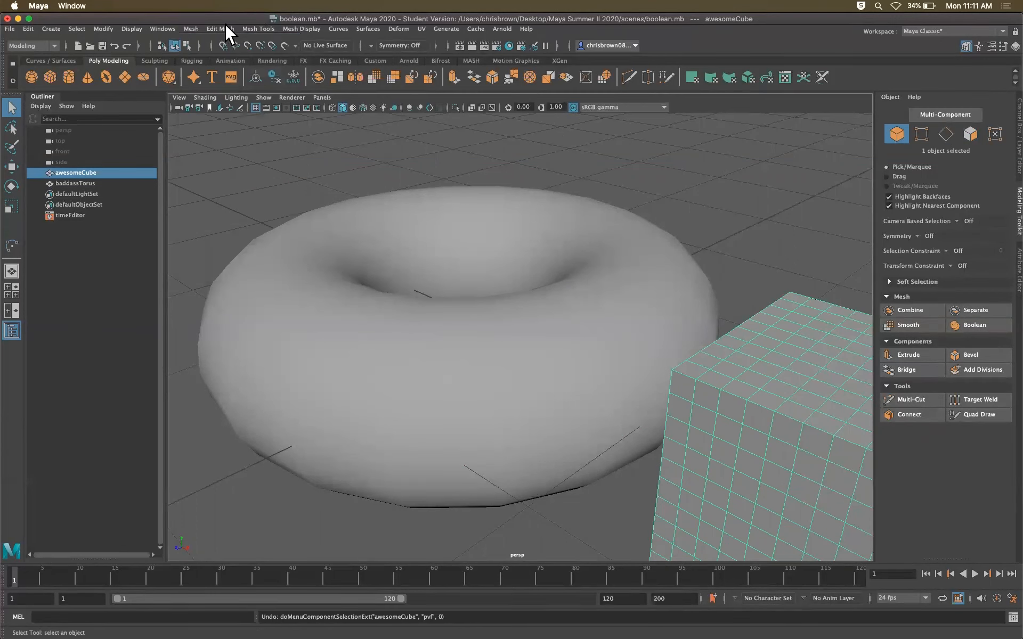
click(234, 28)
click(248, 26)
click(259, 26)
click(300, 27)
click(301, 27)
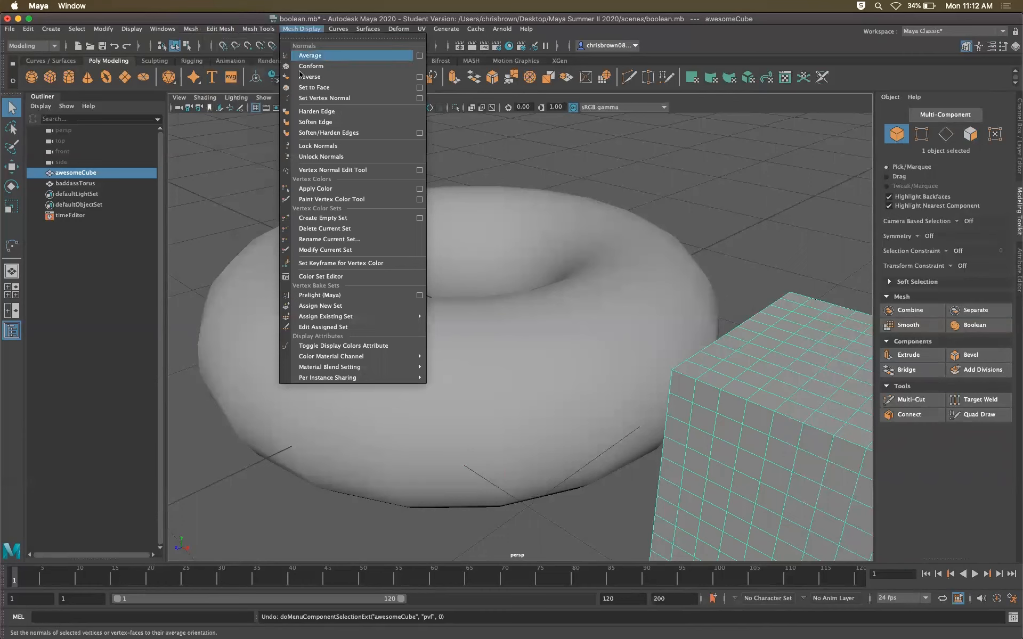
click(255, 26)
click(224, 25)
click(221, 25)
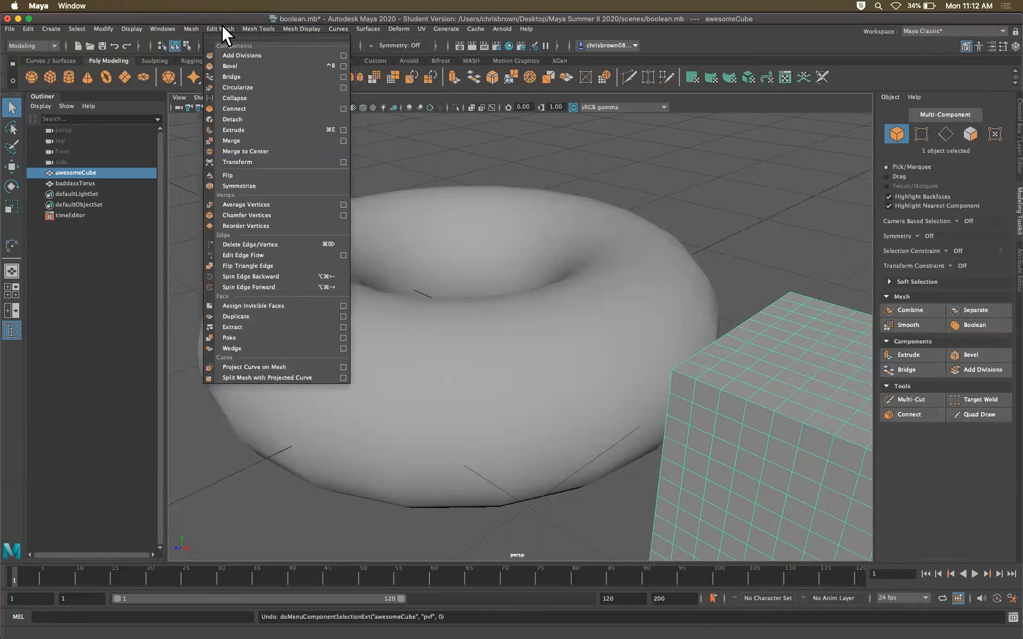
click(190, 27)
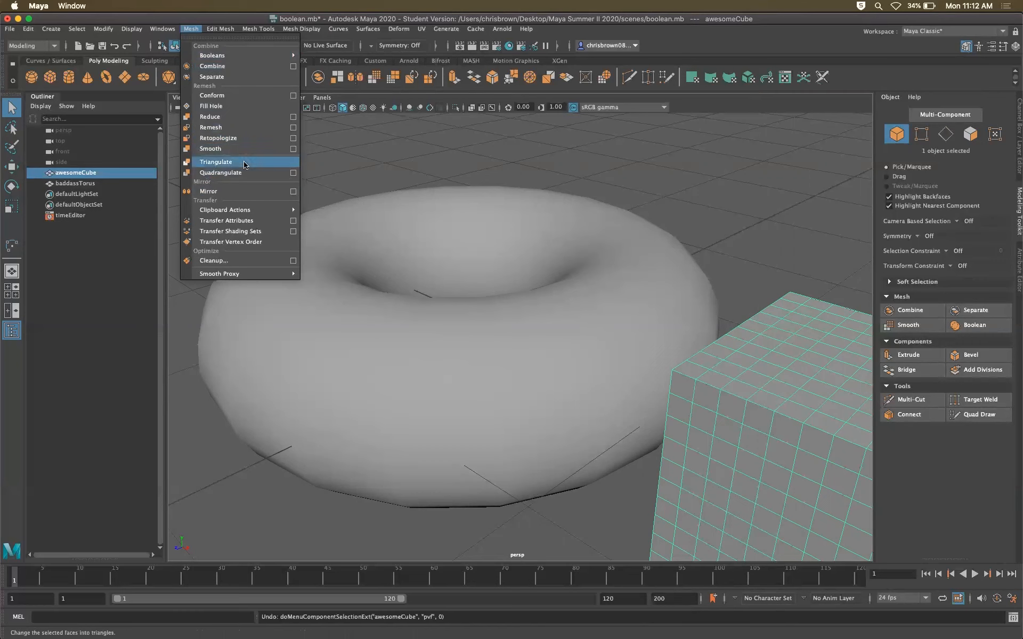
Tear off the Edit Mesh commands as a floating window over the viewport and close it
click(213, 27)
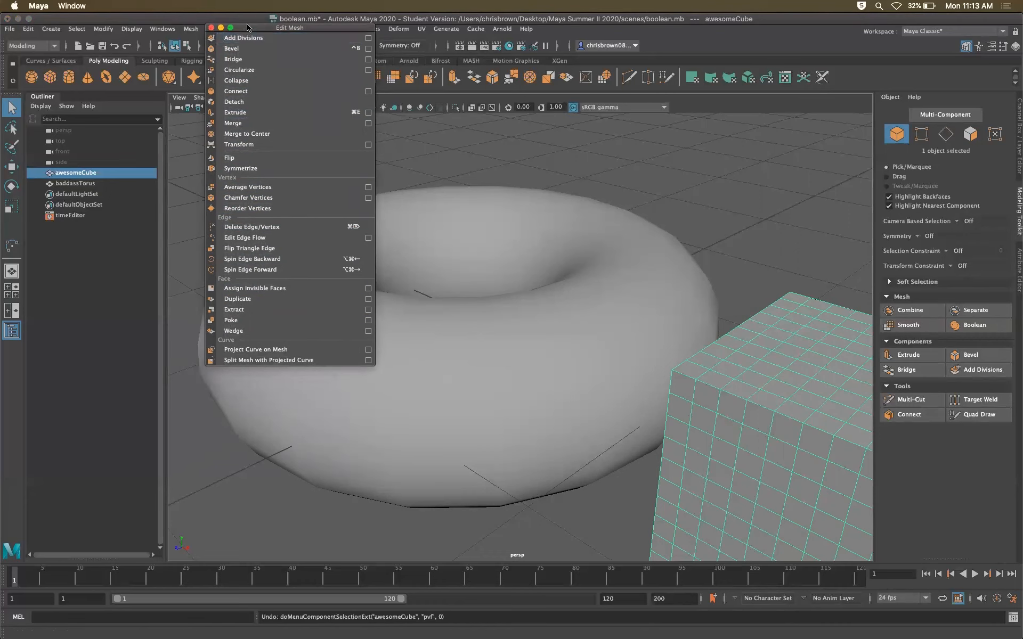
click(256, 35)
drag(256, 32, 444, 214)
click(406, 215)
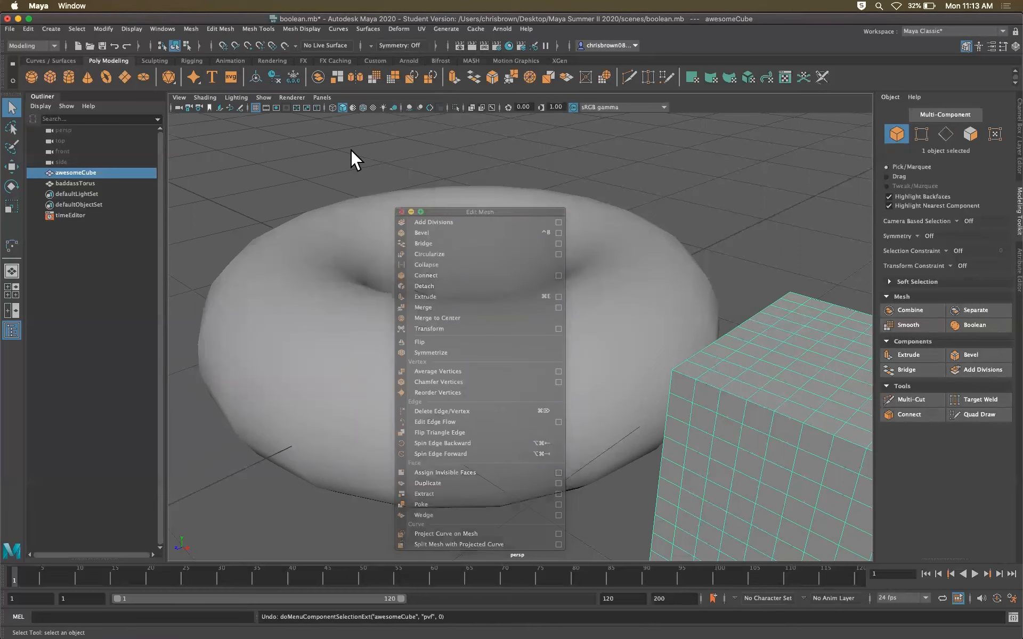
Apply Circularize to awesomeCube with automatic alignment, a 30 smoothing angle and even distribution
click(256, 28)
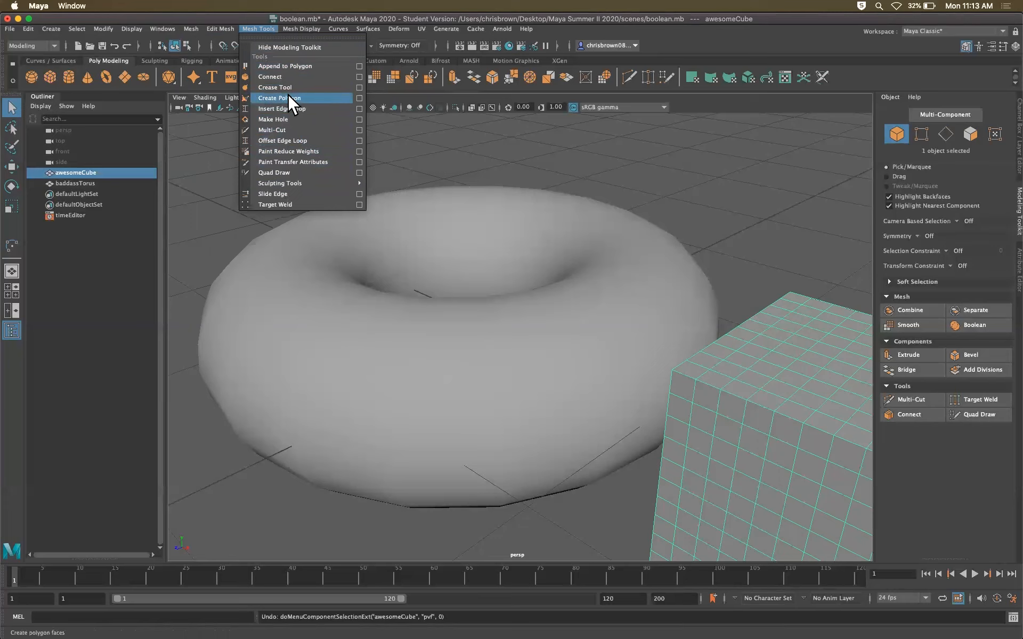
click(210, 23)
click(215, 27)
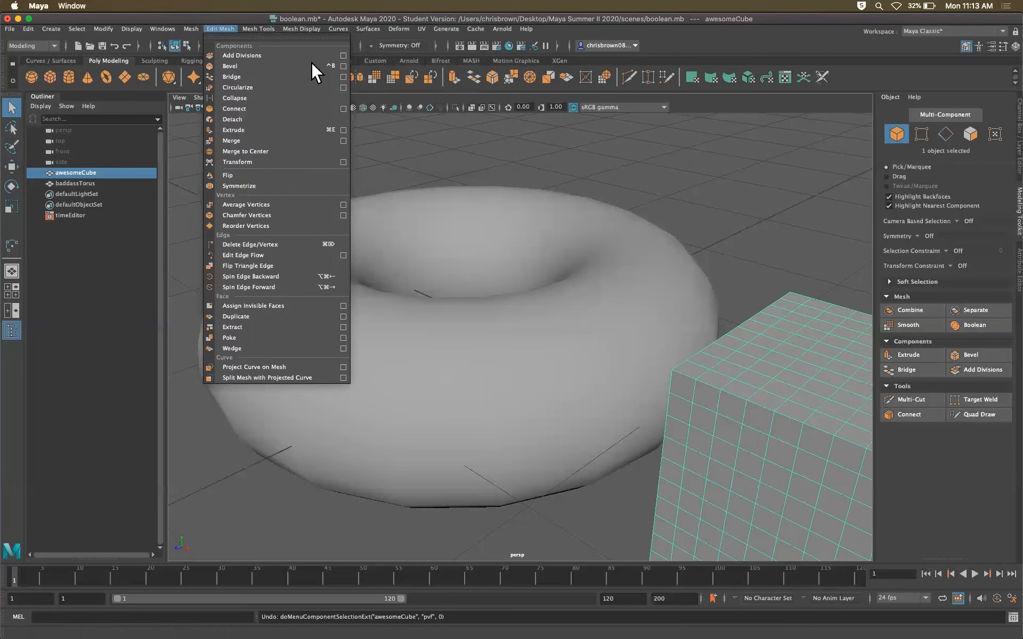
click(342, 87)
drag(288, 164, 510, 214)
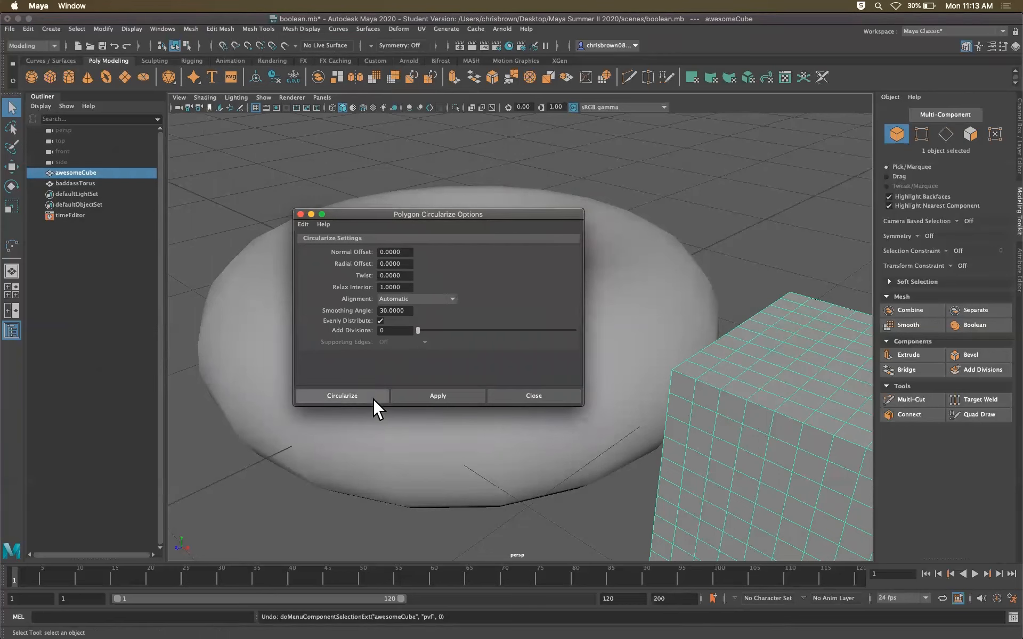
click(356, 396)
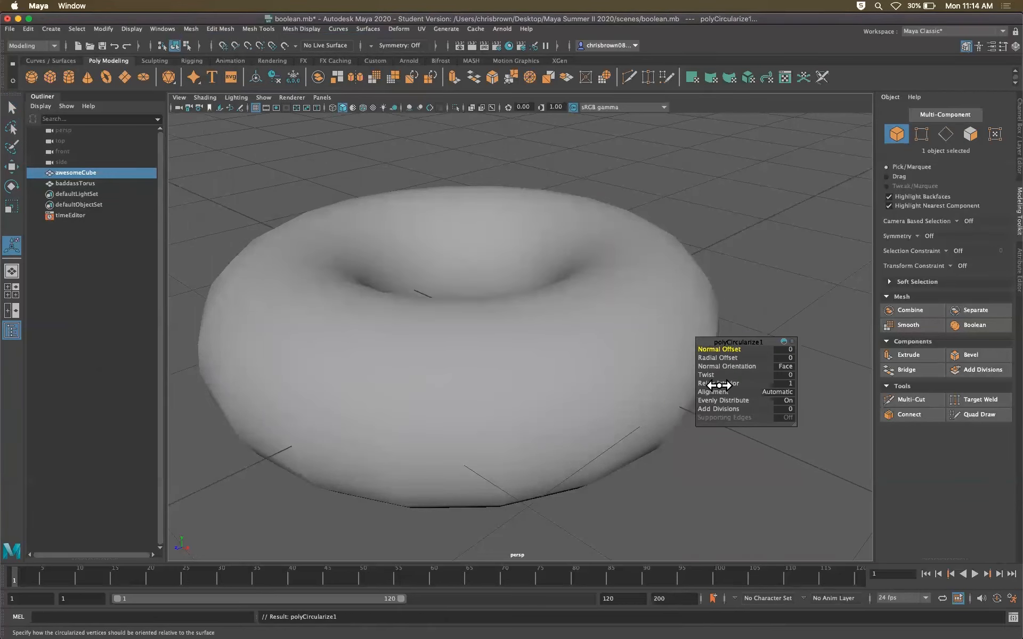
scroll(762, 381, down, 15)
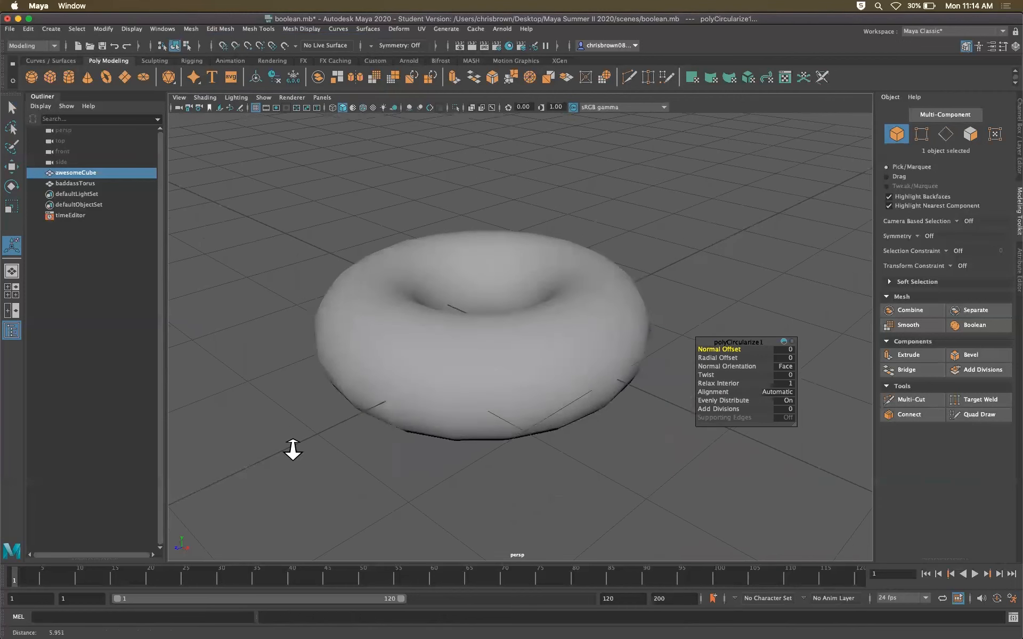
Undo the Circularize operation on awesomeCube and return the cube to object mode
scroll(742, 328, up, 5)
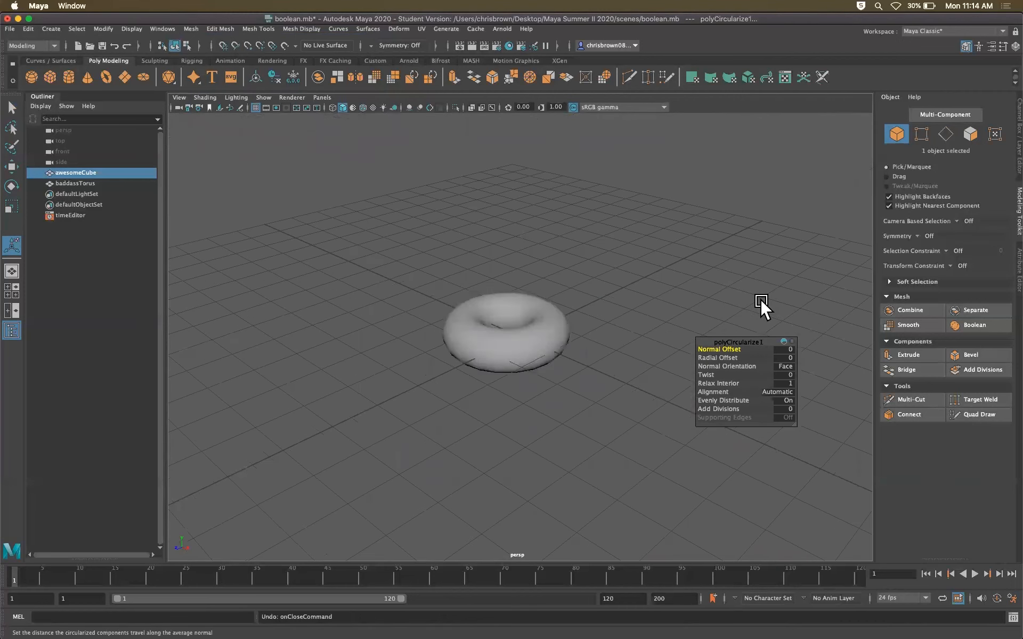
key(z)
key(z)
right_drag(599, 343, 600, 305)
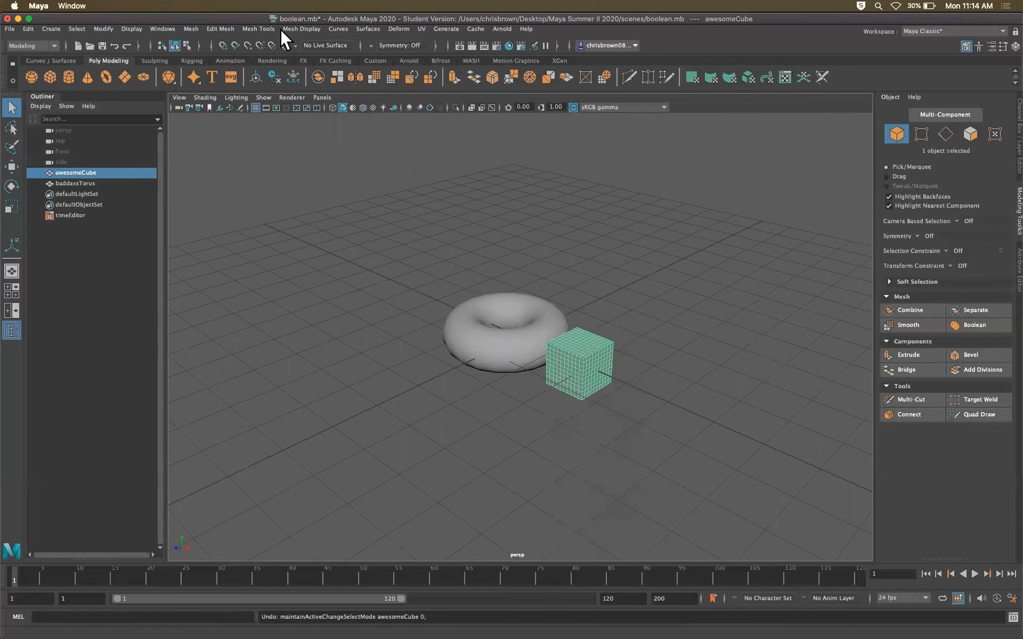
Look over the mesh editing and mesh tool commands, including the Crease Tool, and open the Autodesk Maya Help in Chrome
click(213, 29)
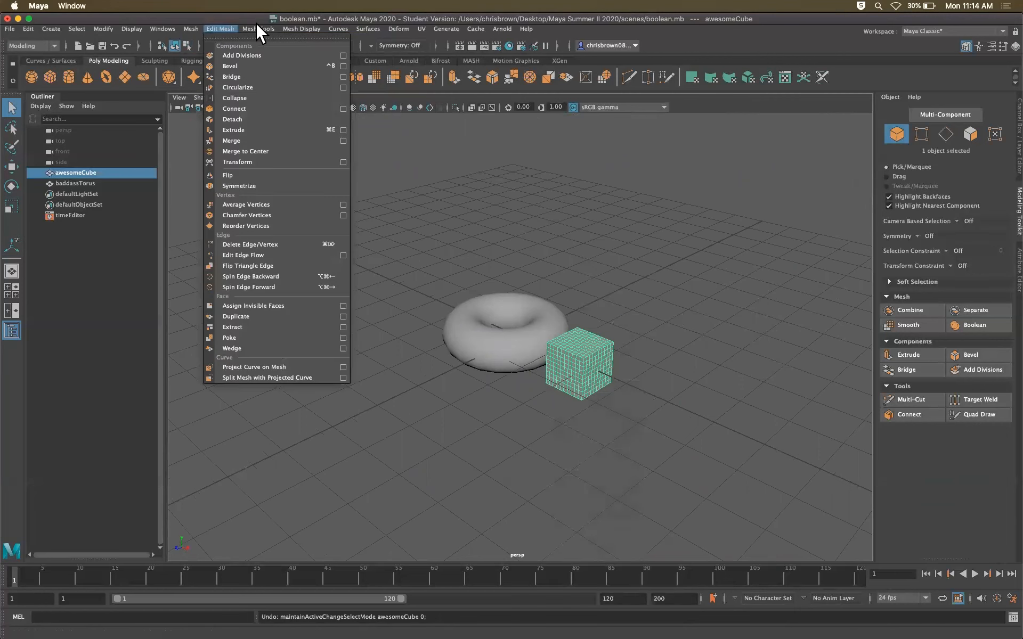
click(255, 23)
click(272, 24)
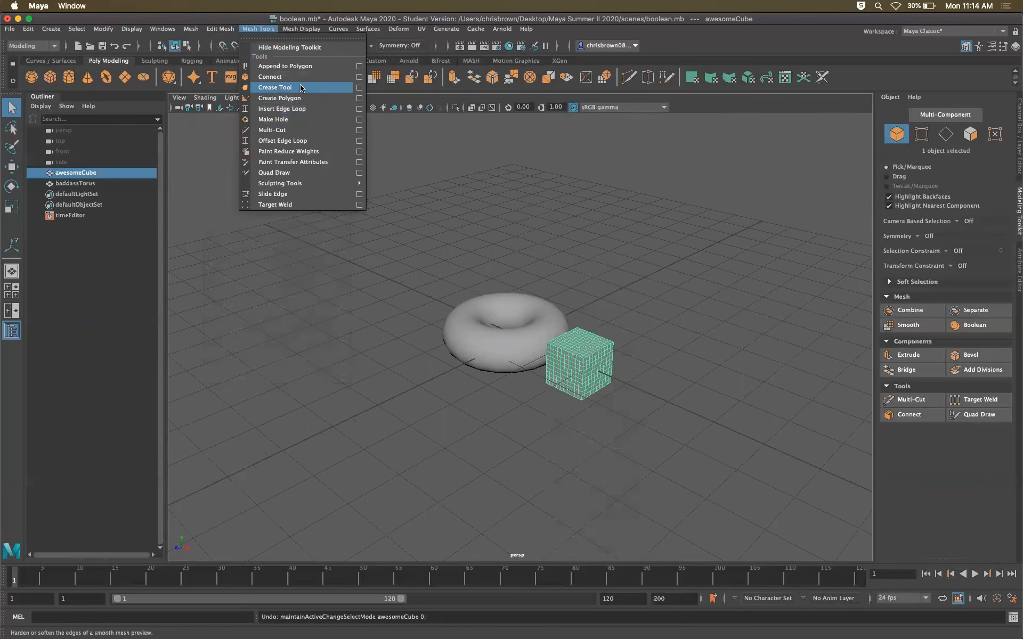
click(395, 18)
click(526, 29)
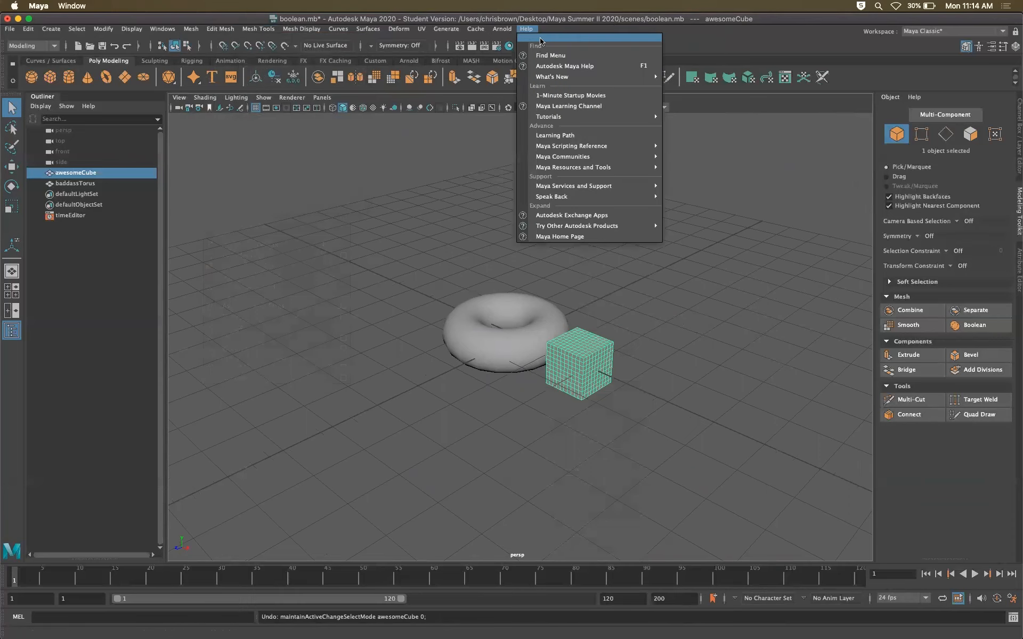
click(556, 64)
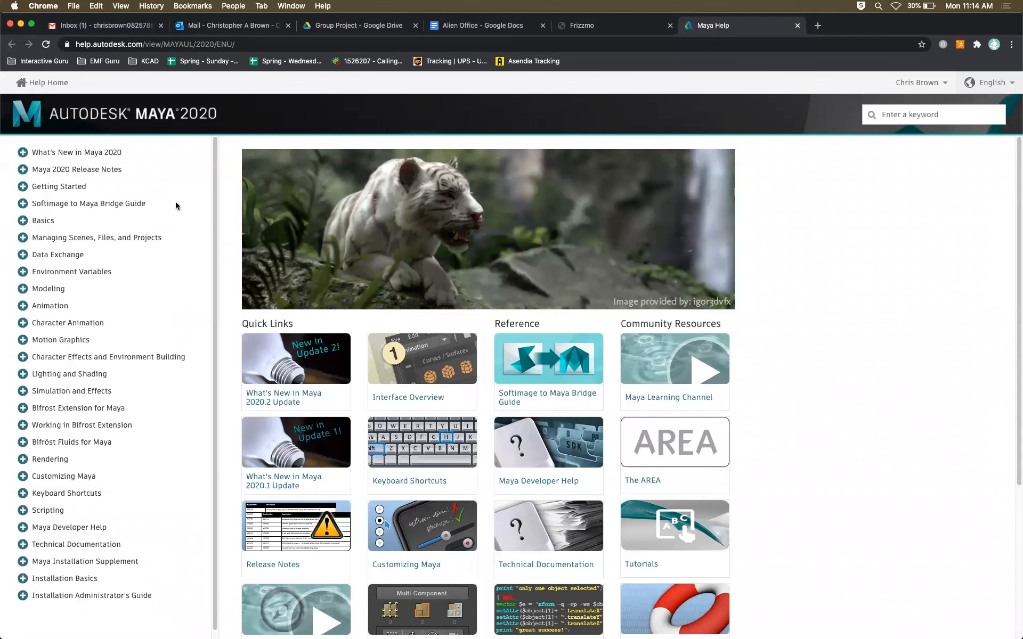
Find the "Crease polygonal edges and vertices" help topic within Polygonal Modeling, Editing polygons, Modifying polygon meshes
click(47, 289)
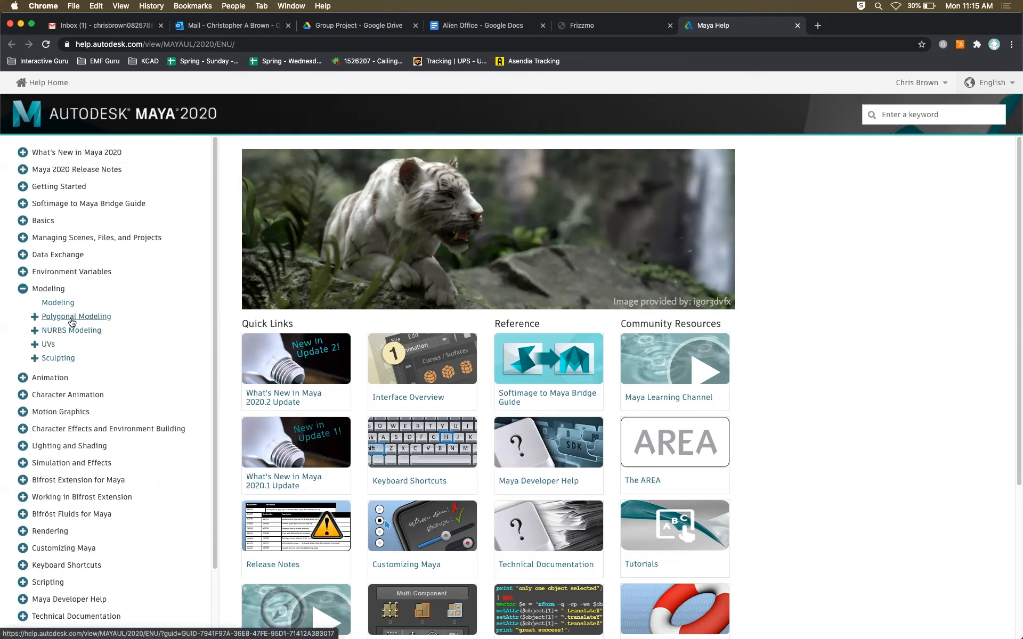
drag(69, 318, 74, 318)
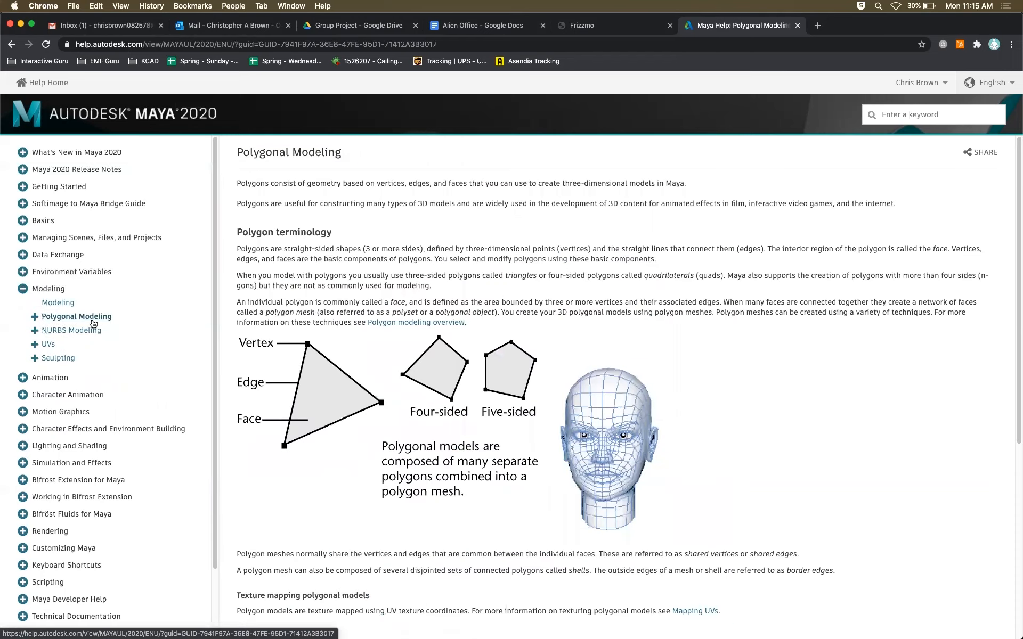
scroll(941, 391, down, 6)
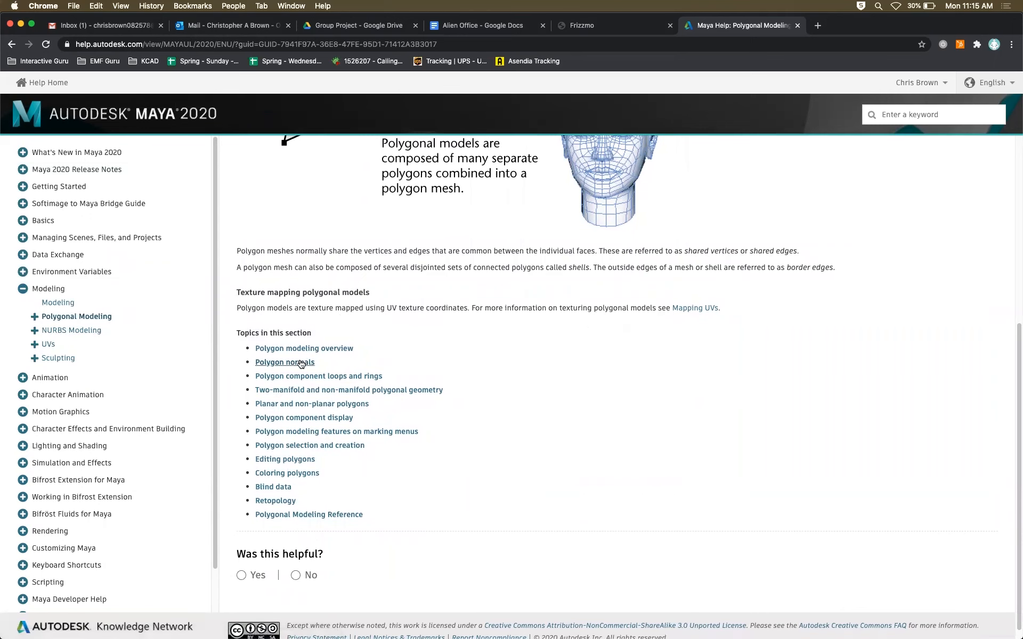
click(296, 461)
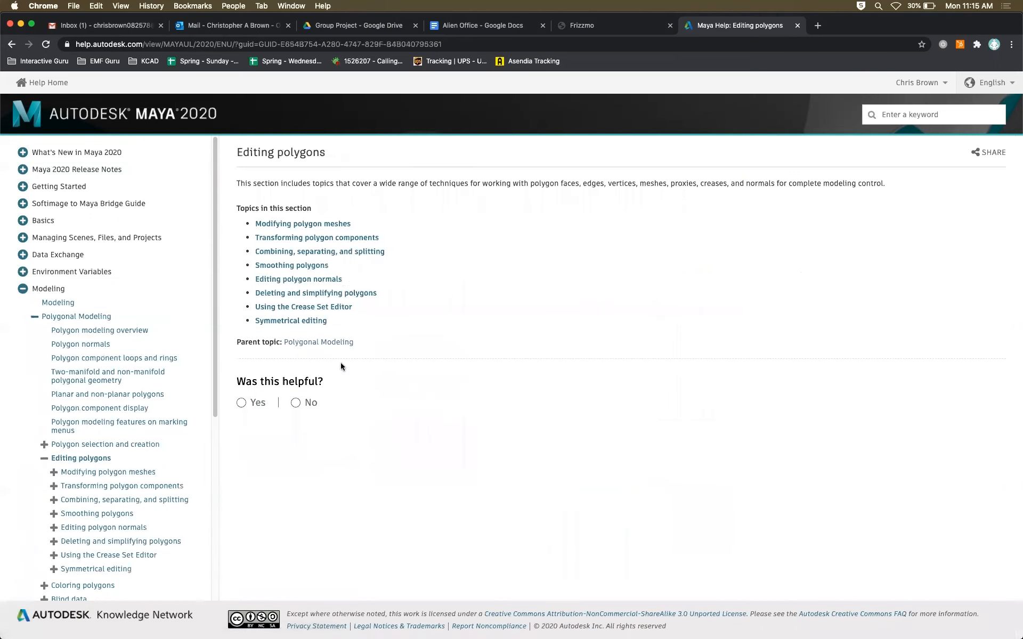
click(302, 224)
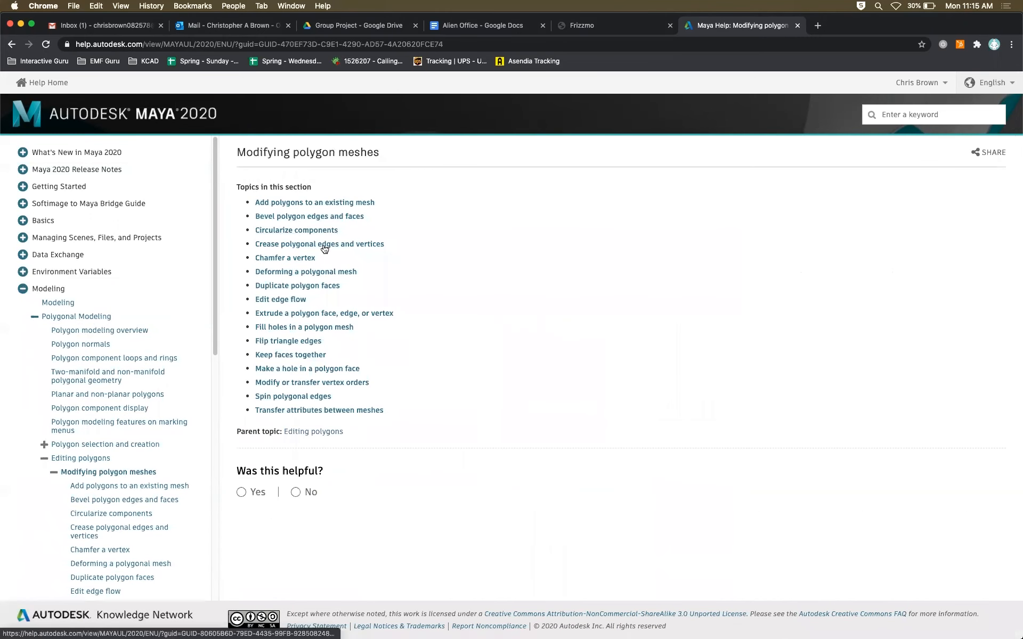
click(316, 245)
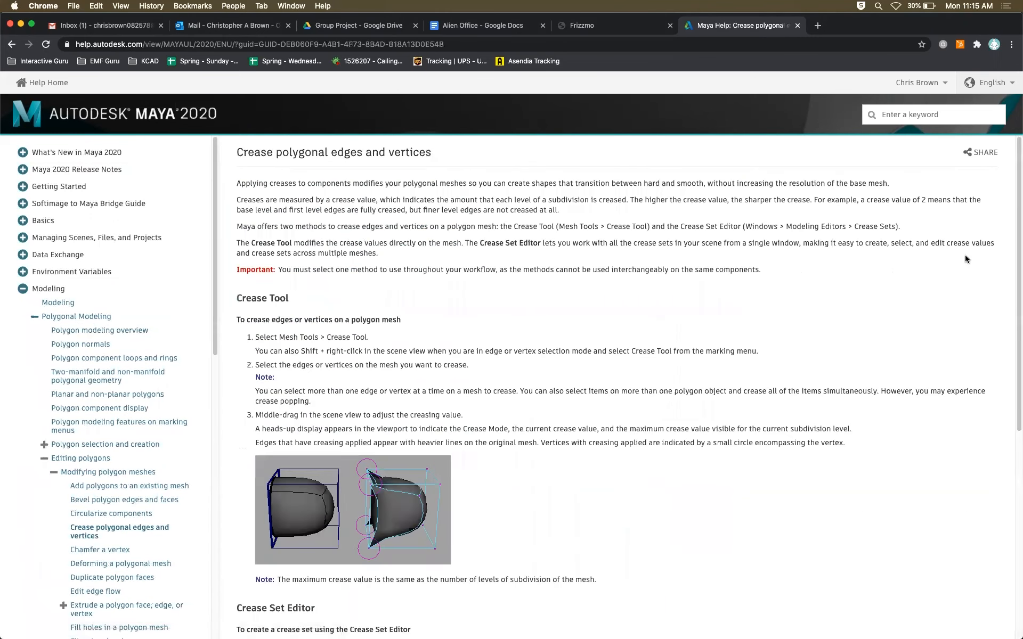
Read the Crease Tool instructions, close the Maya Help page and switch back to Maya
scroll(994, 291, down, 3)
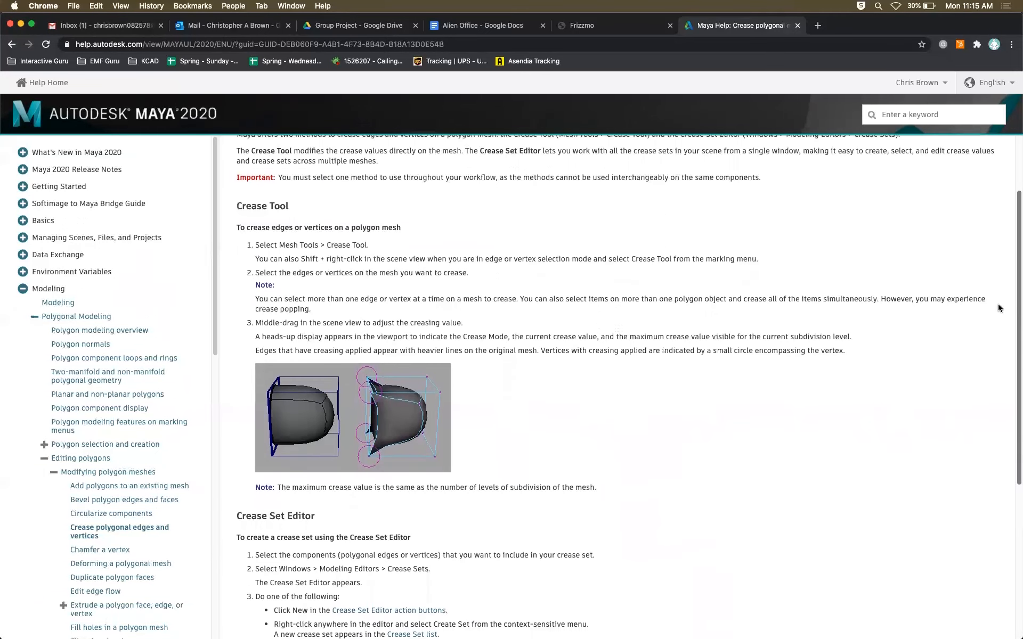
scroll(995, 279, up, 1)
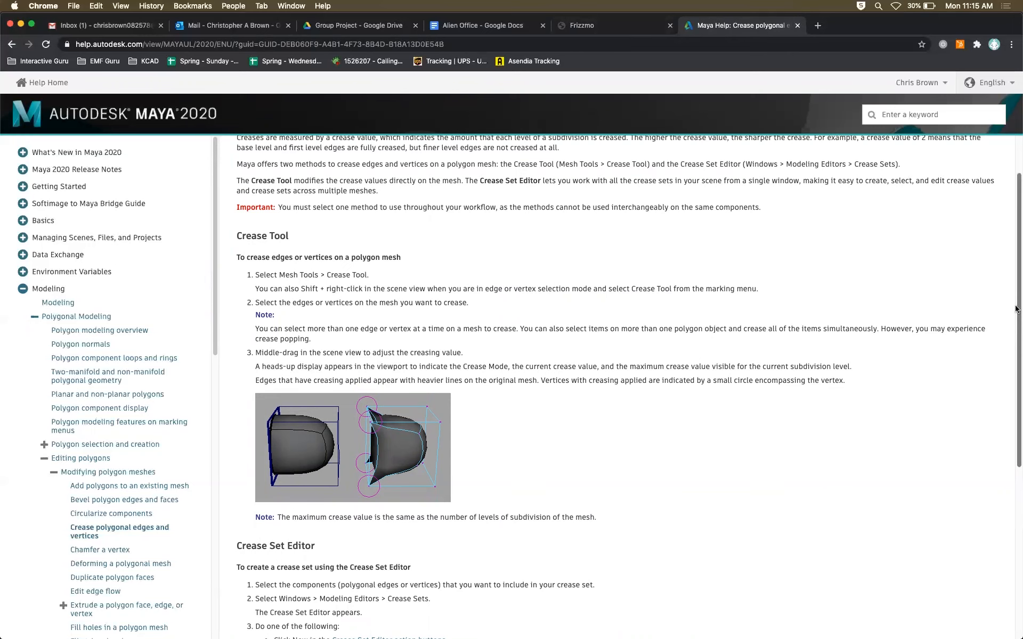
scroll(909, 175, up, 2)
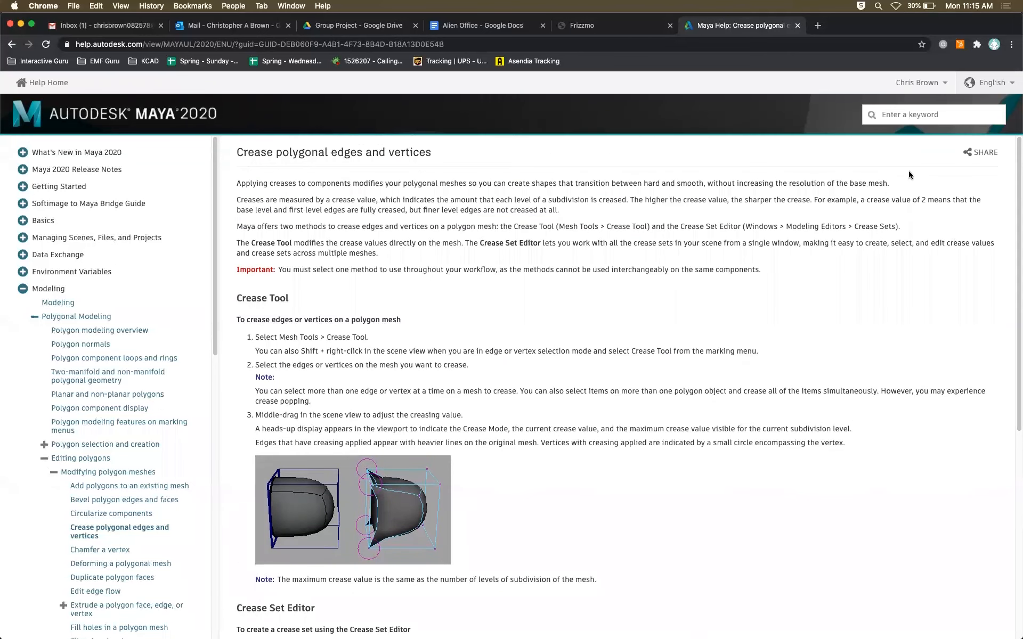
click(797, 25)
key(super+Tab)
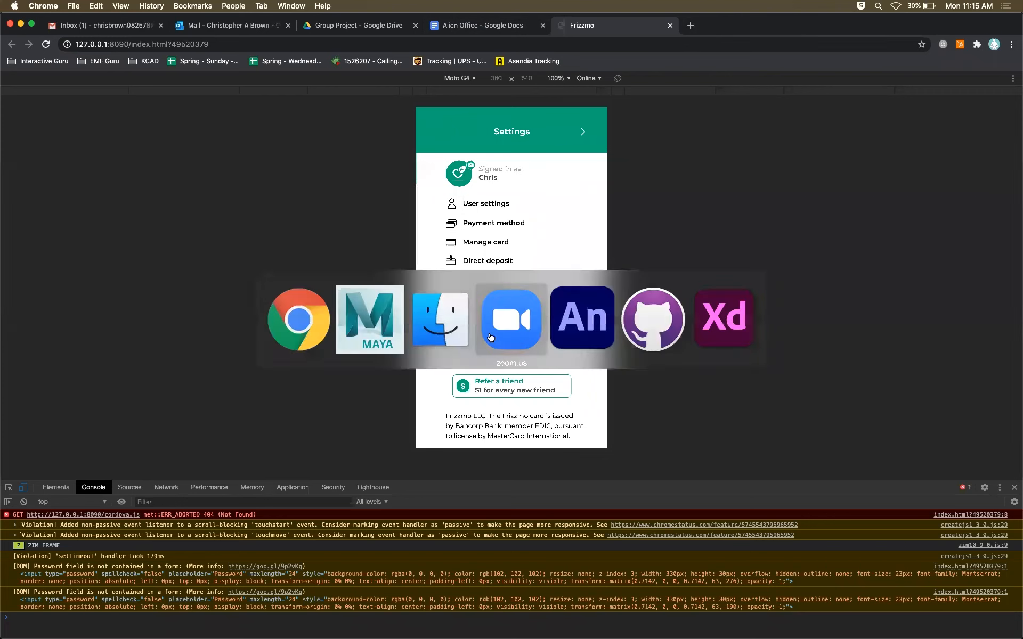
click(411, 309)
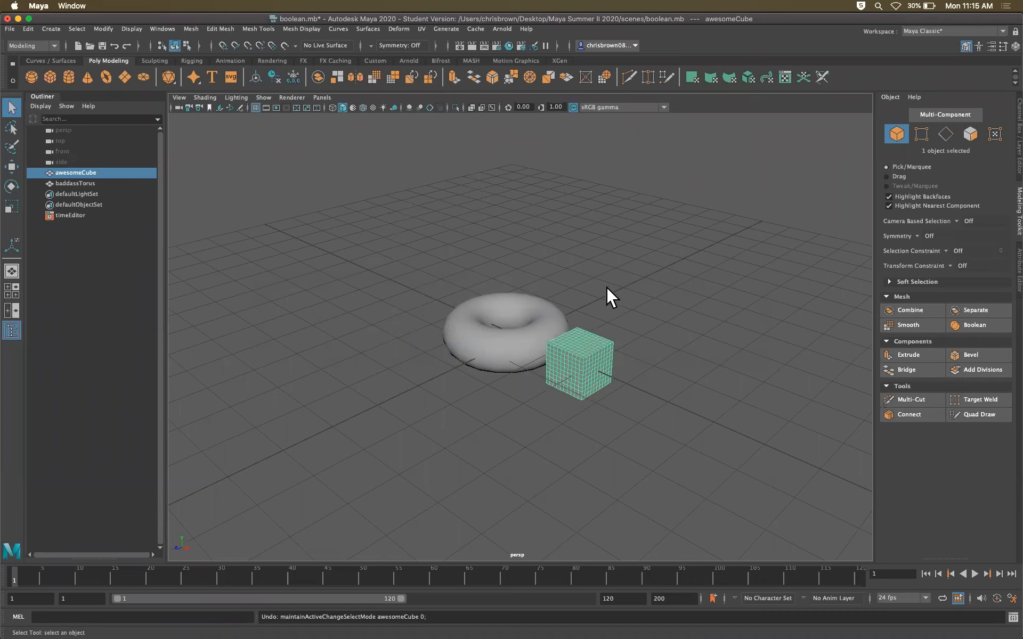
Delete awesomeCube and baddassTorus from the scene
key(Delete)
click(546, 343)
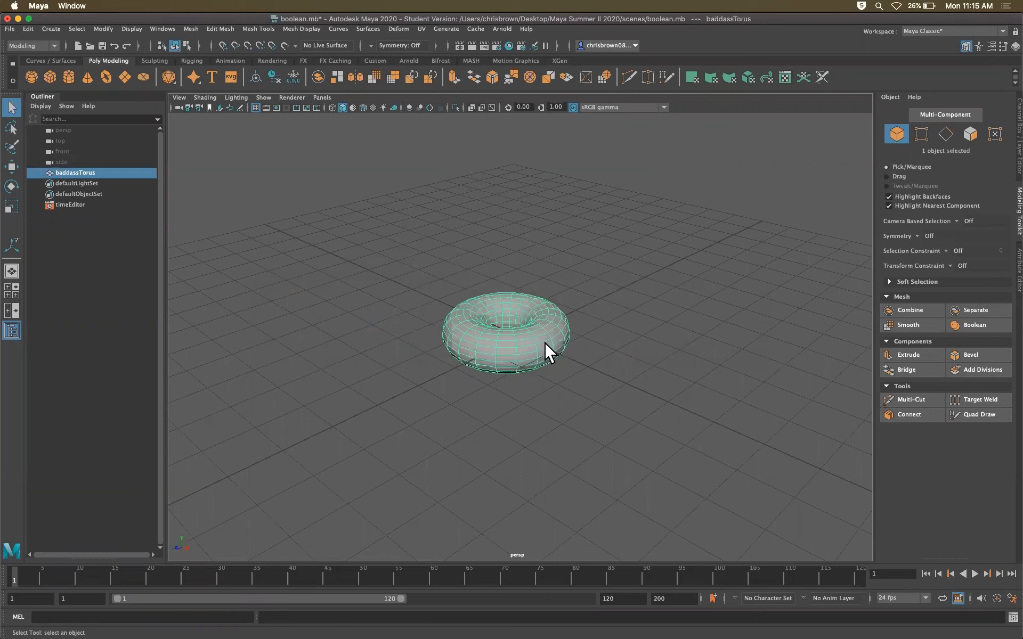
key(Delete)
alt+right_drag(483, 370, 589, 350)
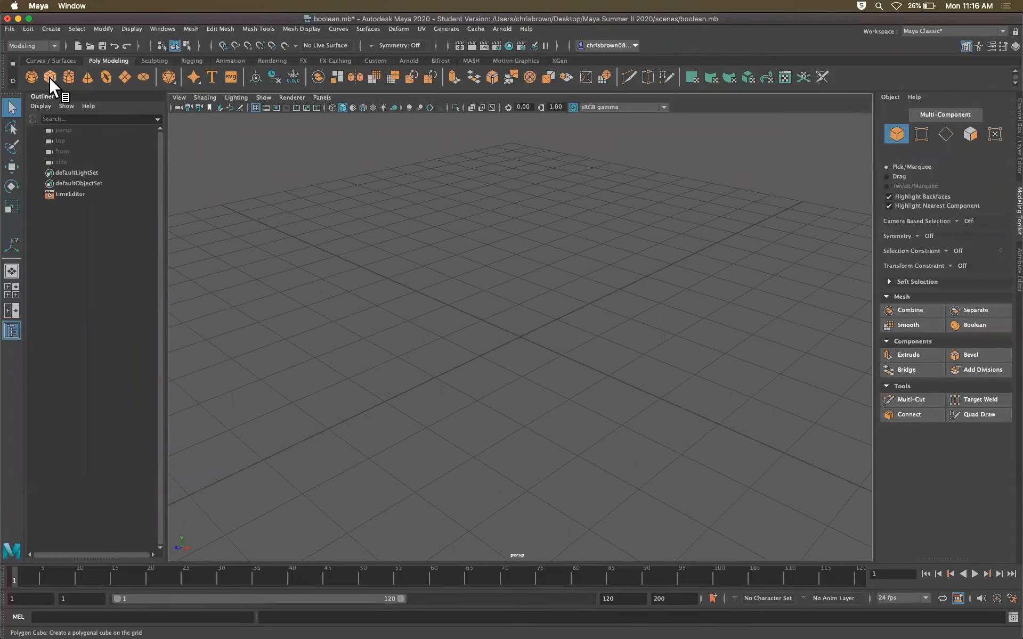
Create a polygon cube with 2 divisions each in width, height and depth
click(51, 28)
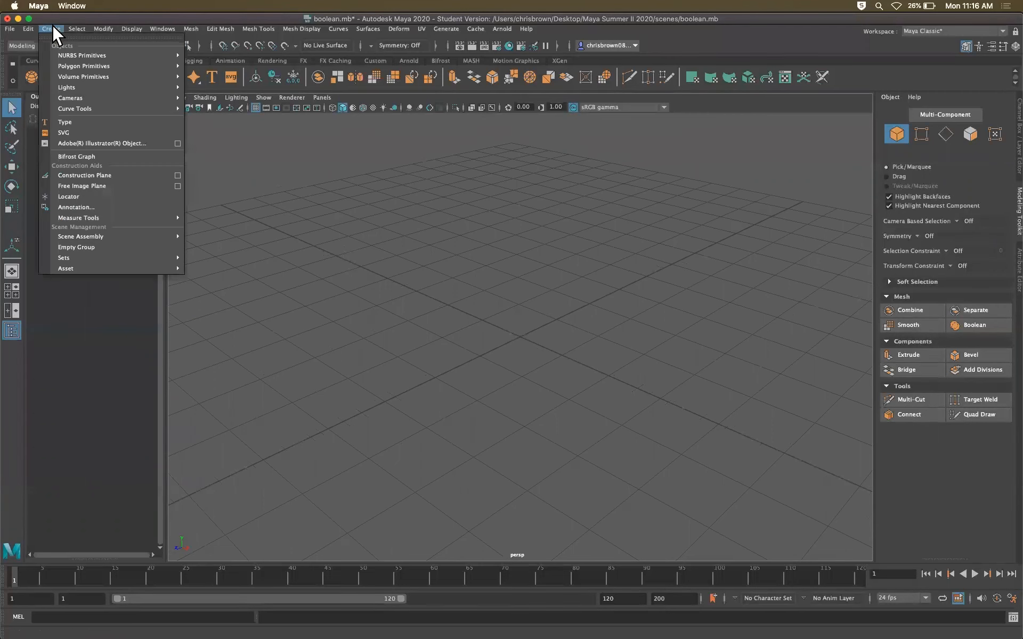
mouse_move(107, 66)
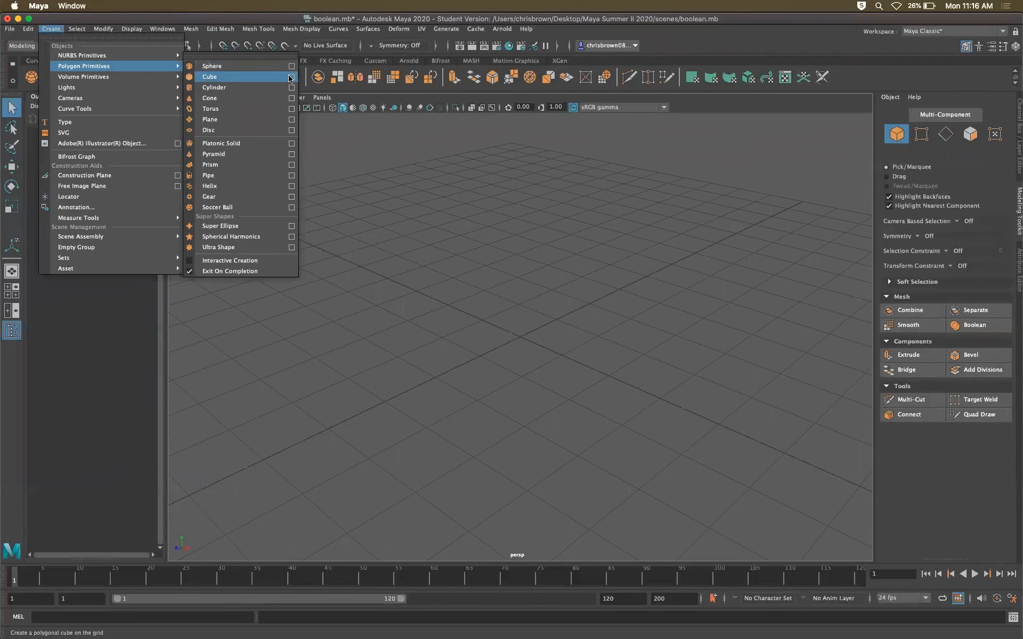
click(292, 77)
double_click(407, 273)
text(2)
double_click(400, 284)
text(2)
double_click(409, 296)
text(2)
click(342, 396)
alt+right_drag(708, 382, 657, 305)
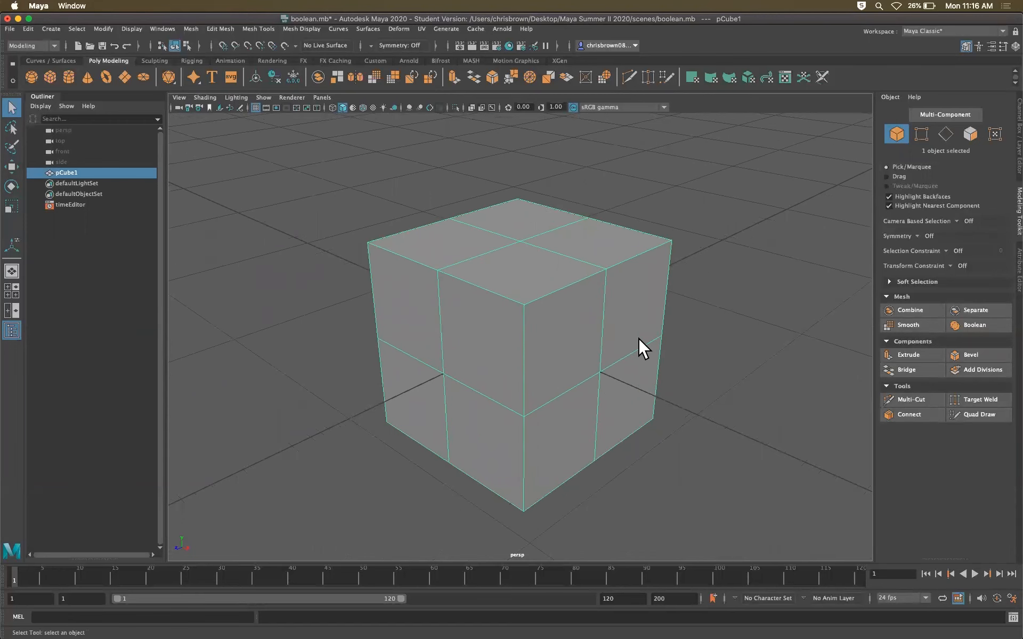
Compare the cube's unsmoothed display with its cage-plus-smooth and fully smooth mesh previews
key(3)
key(2)
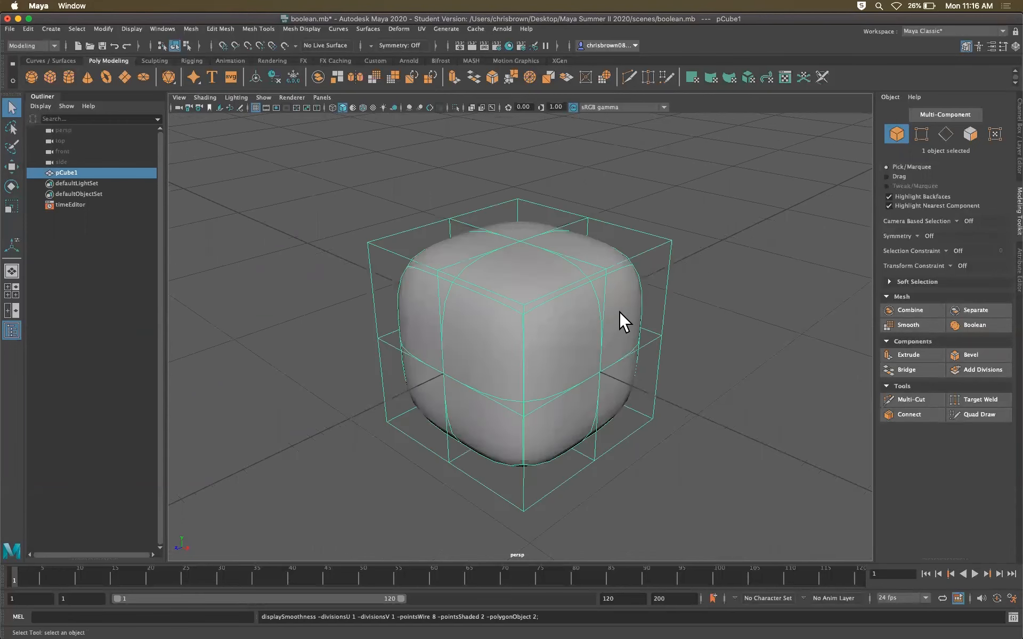
key(1)
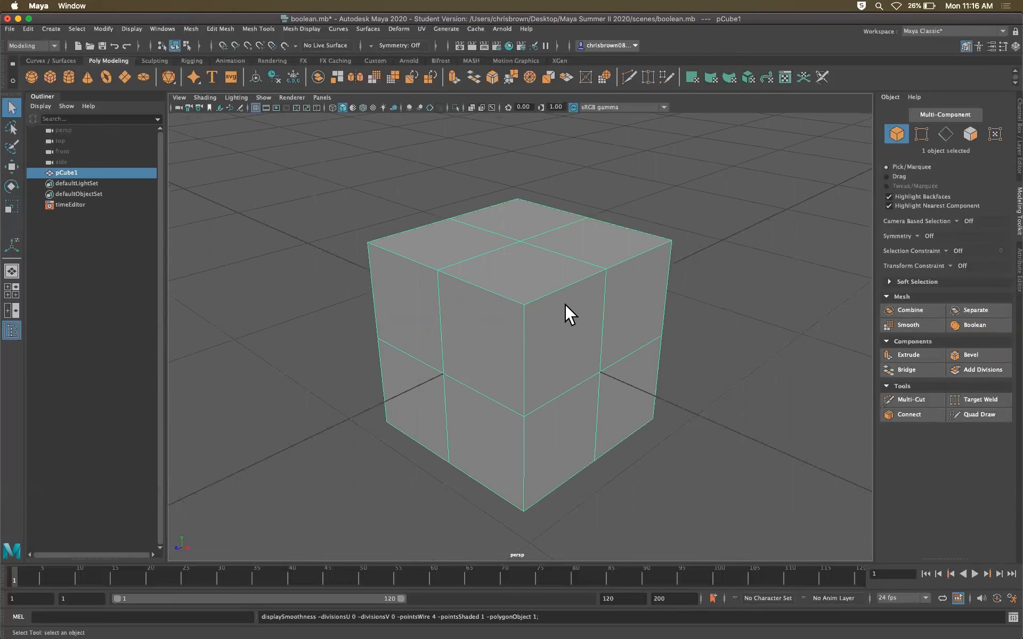
key(2)
key(3)
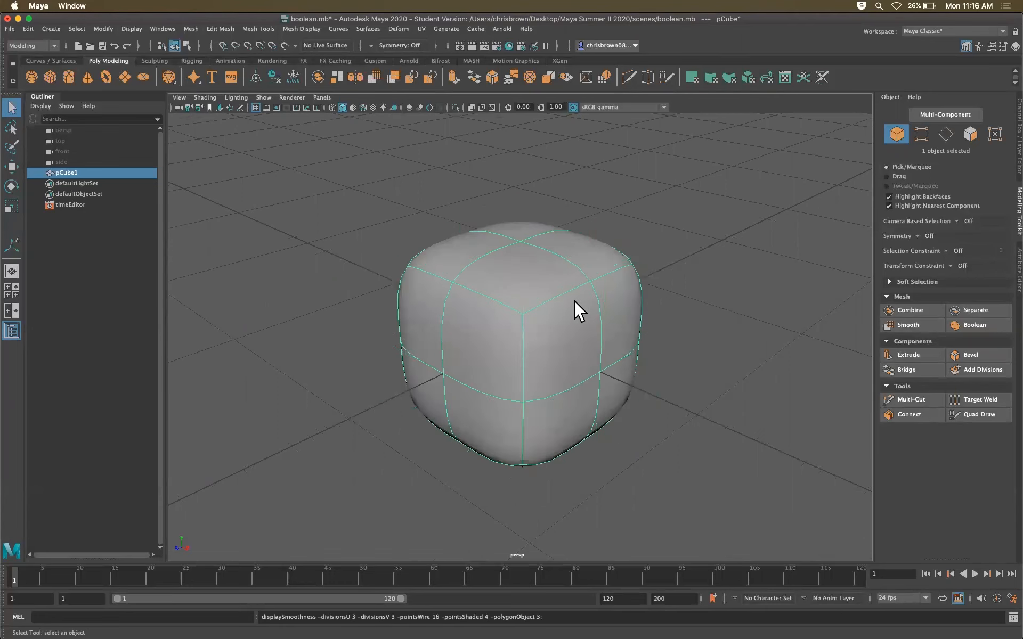
key(1)
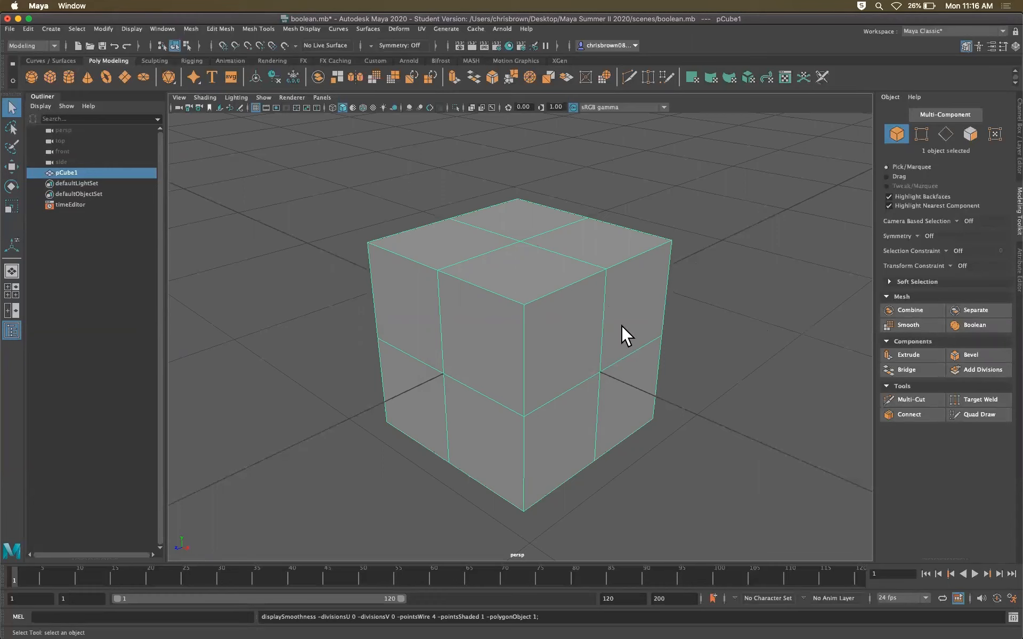
Show the cube's cage with its smooth preview and crease the two collinear edges along one upper side to about 5.91 with the Crease Tool
key(2)
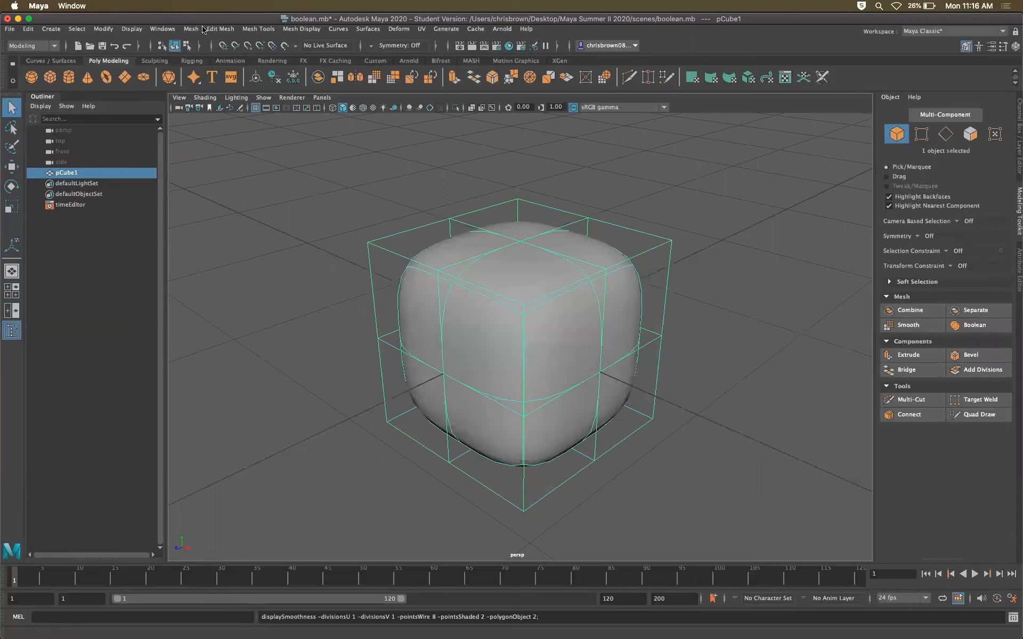
click(219, 28)
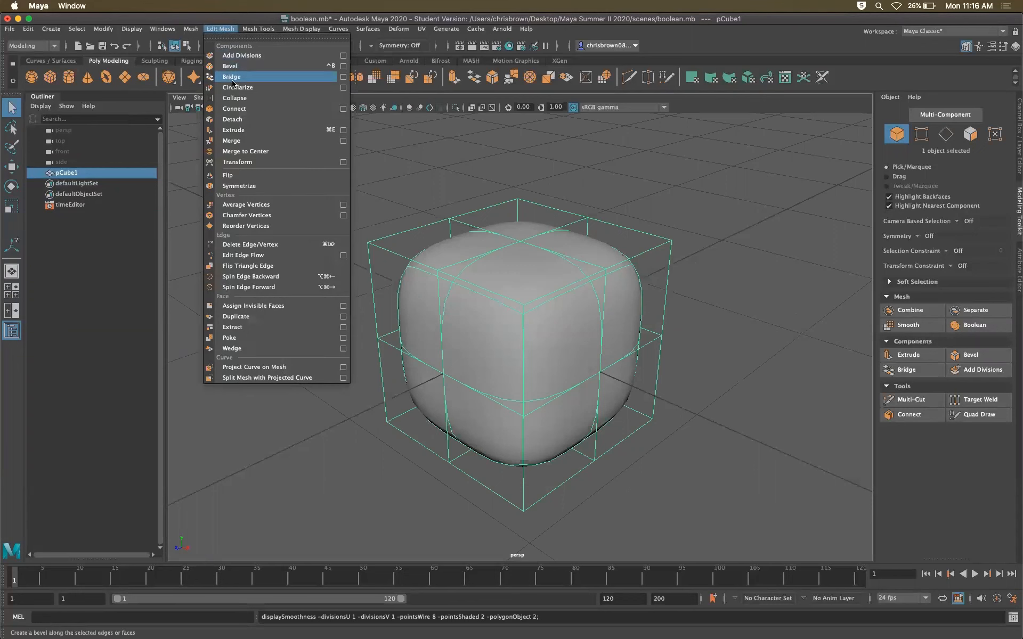
click(256, 29)
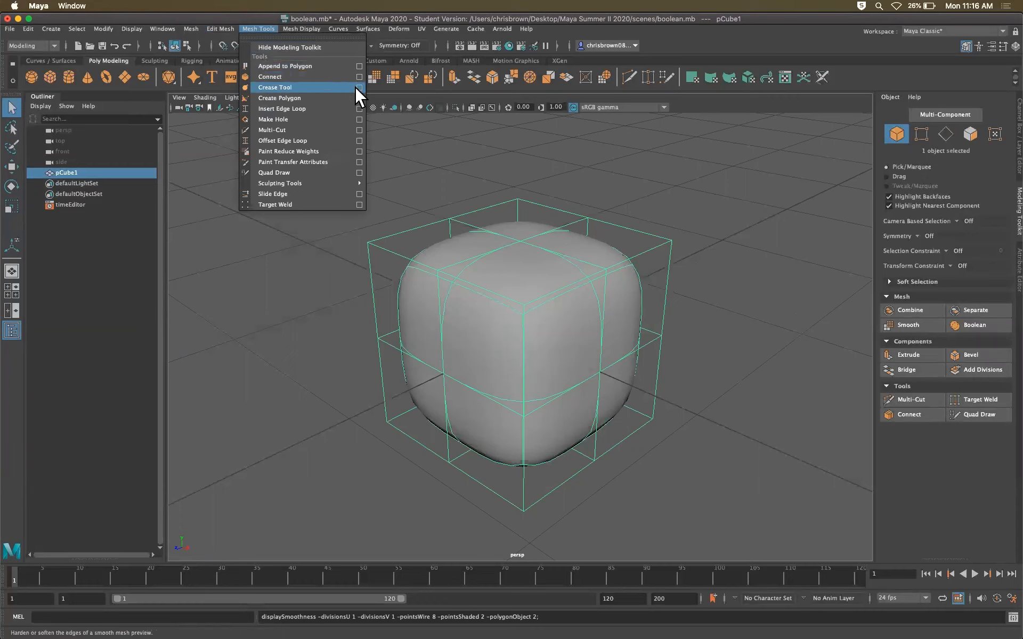
click(283, 88)
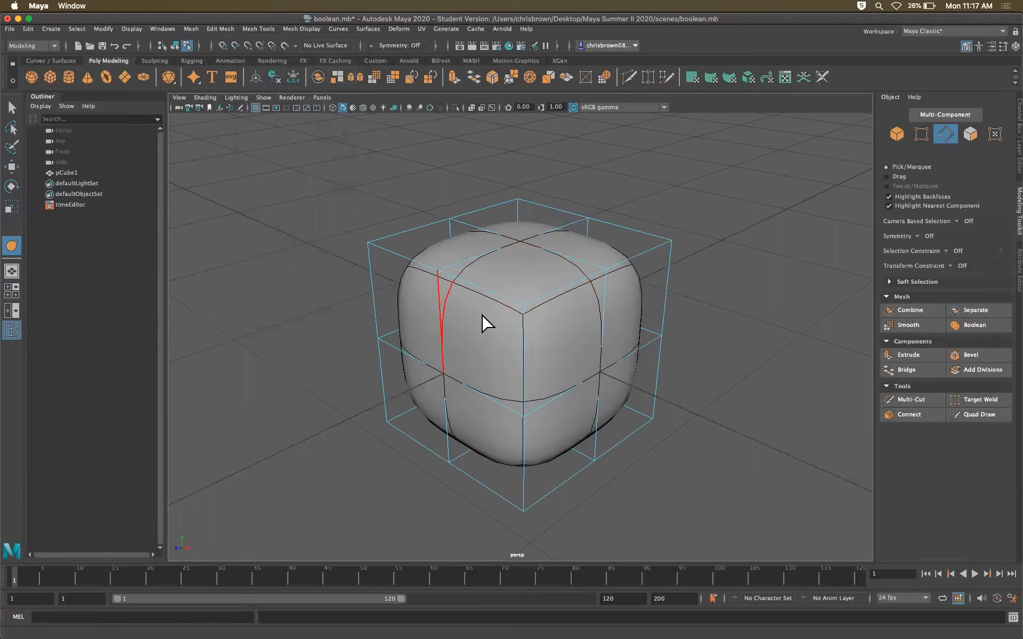
alt+drag(495, 378, 563, 330)
click(562, 333)
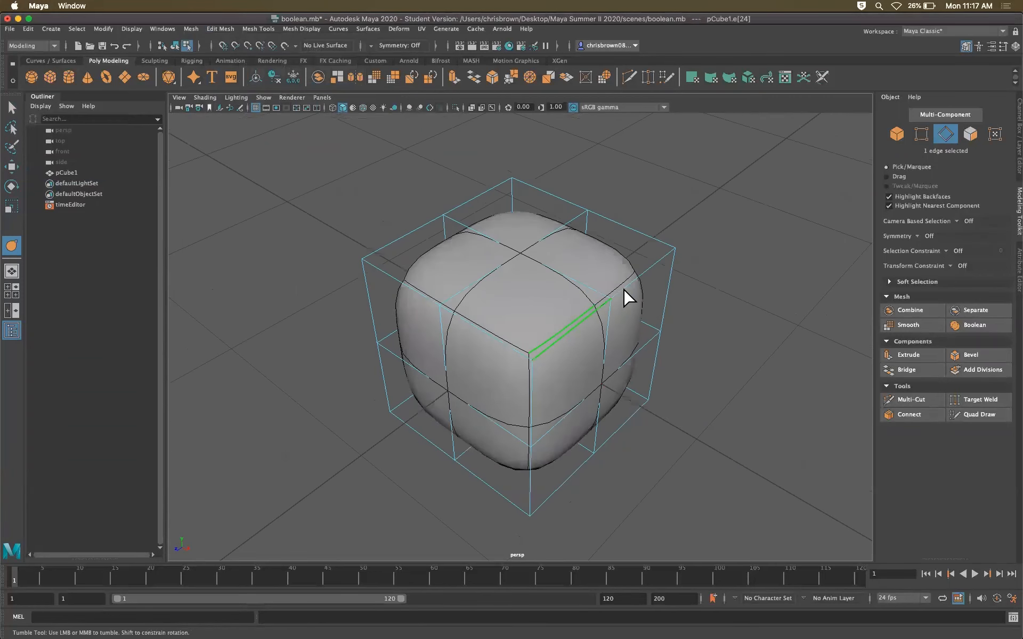
shift+click(631, 283)
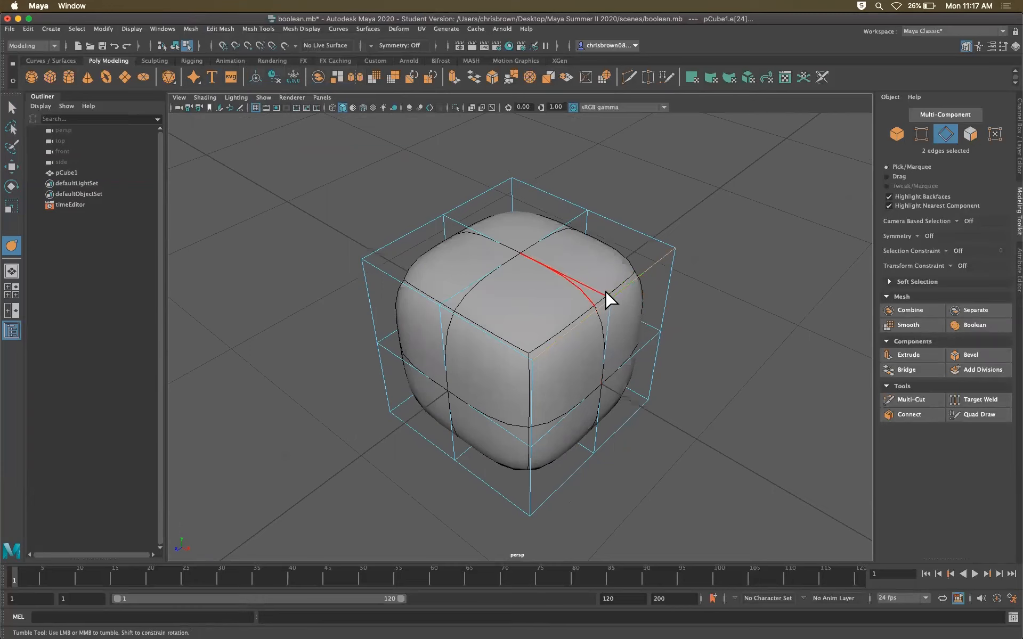
middle_drag(613, 271, 748, 198)
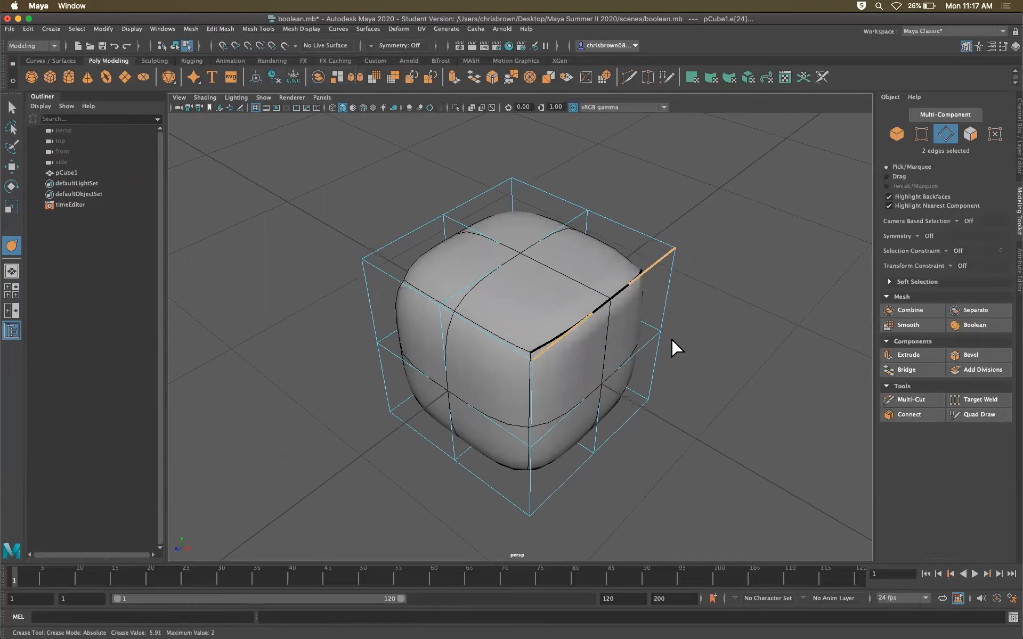
Inspect the creased edge from several angles on the unsmoothed cube and in the smooth mesh preview
alt+drag(670, 322, 615, 269)
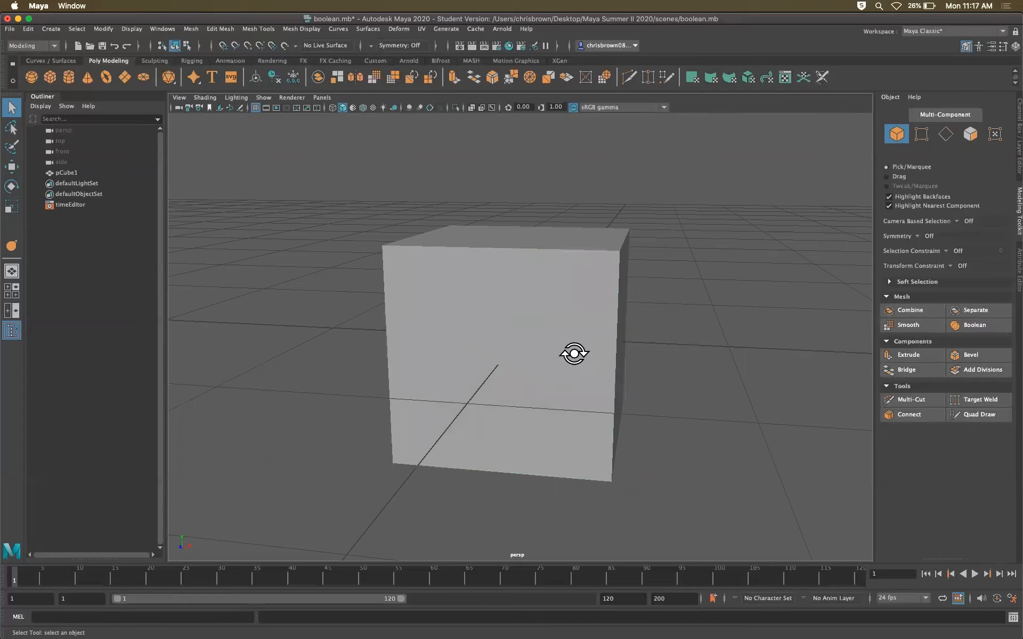
mouse_move(574, 354)
alt+mouse_down()
mouse_move(495, 349)
mouse_move(595, 337)
mouse_move(566, 338)
alt+mouse_up()
click(567, 338)
alt+drag(666, 298, 562, 251)
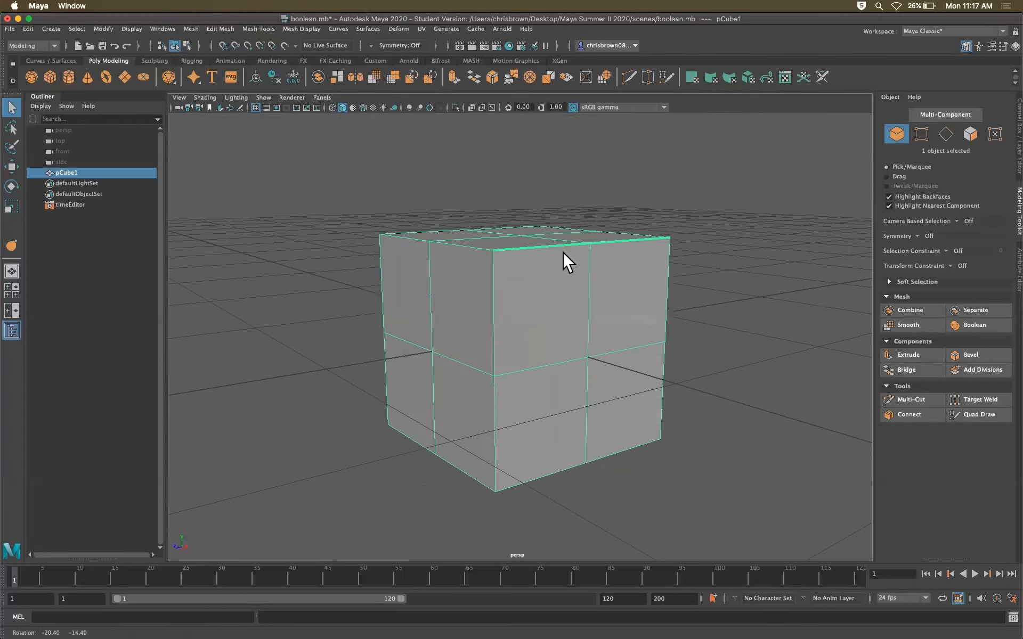
alt+drag(554, 314, 659, 321)
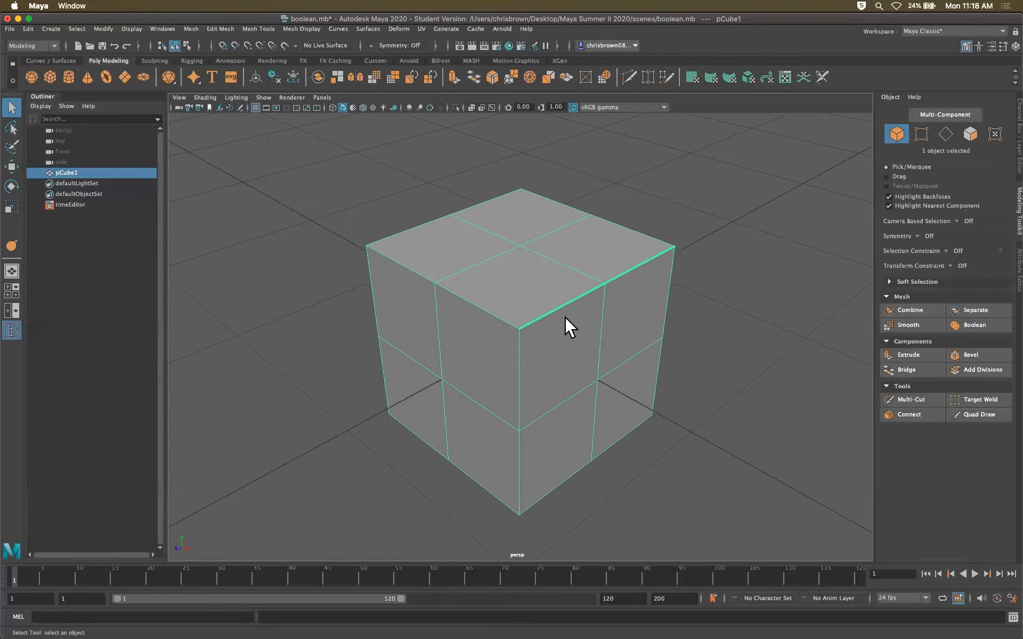
key(3)
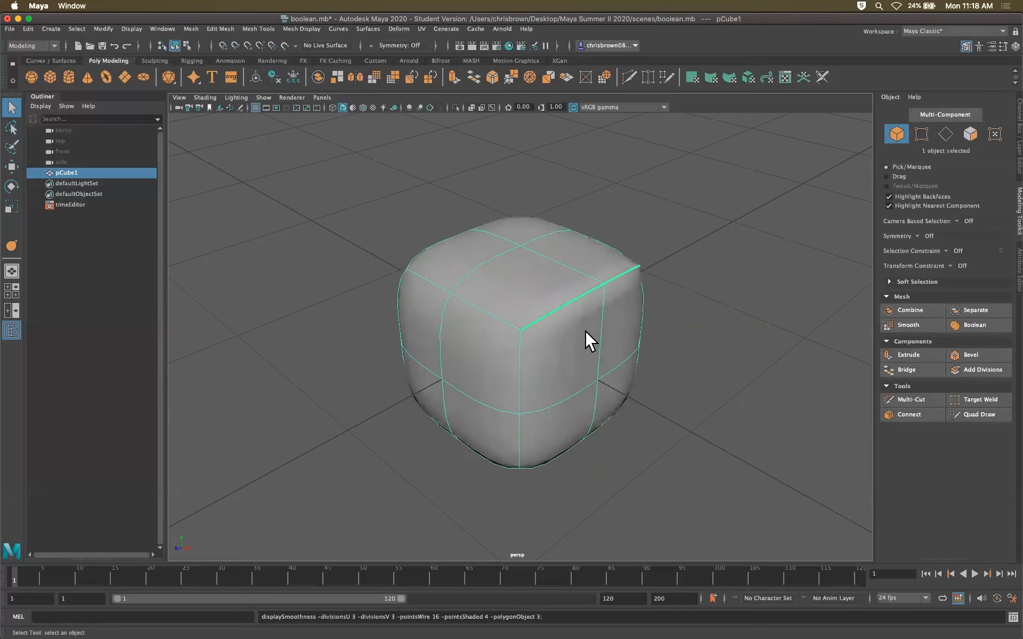
click(733, 341)
alt+drag(629, 320, 541, 306)
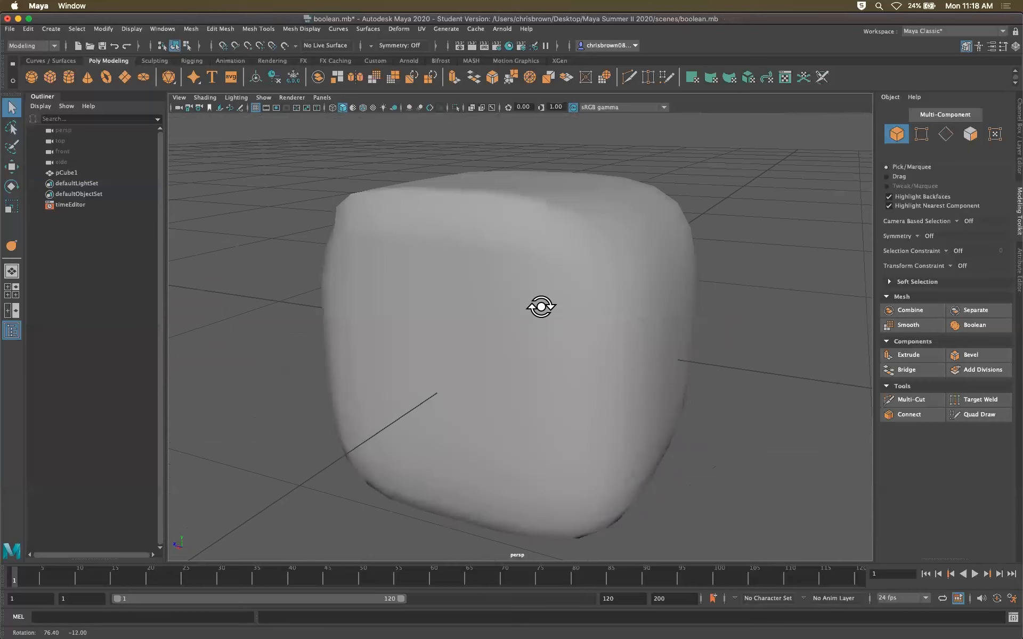